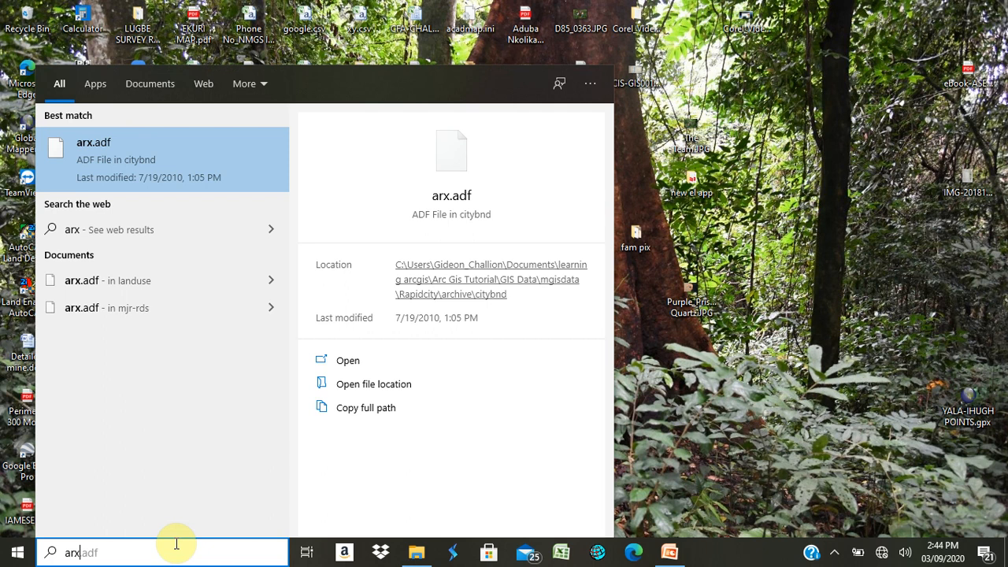
Step: Launch ArcMap 10.7 and dismiss its Getting Started dialog to begin with a blank map
text(c)
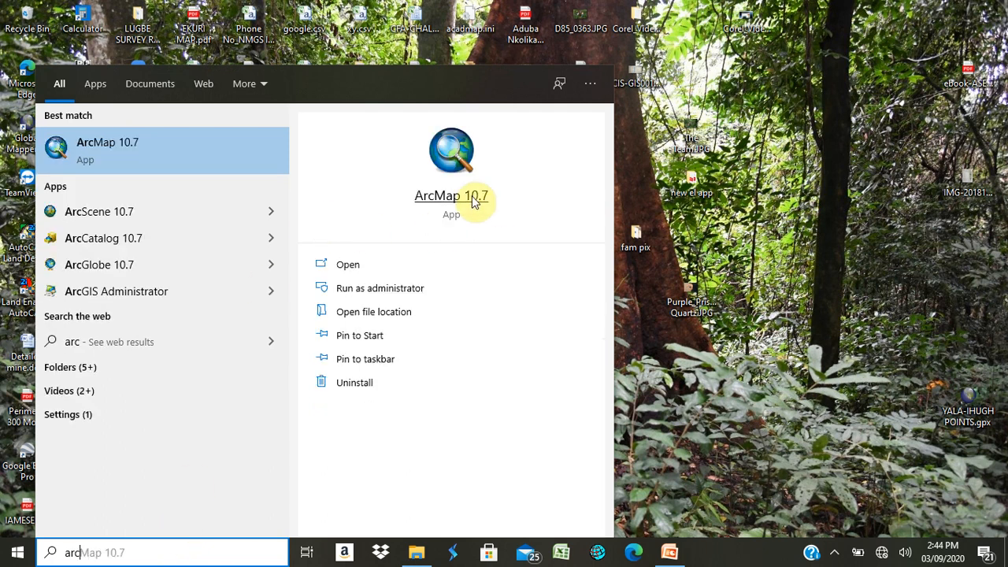
click(459, 201)
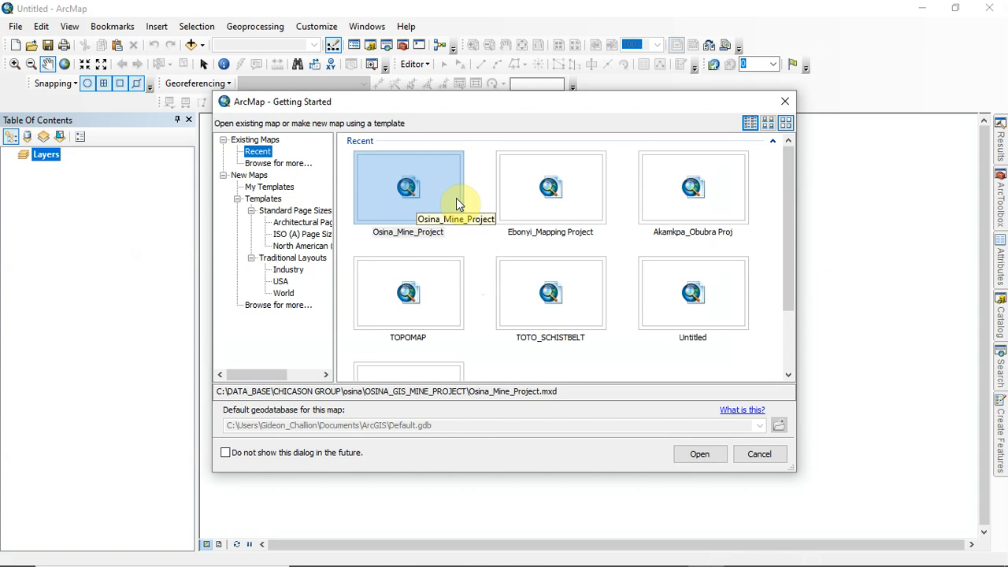
drag(482, 108, 513, 141)
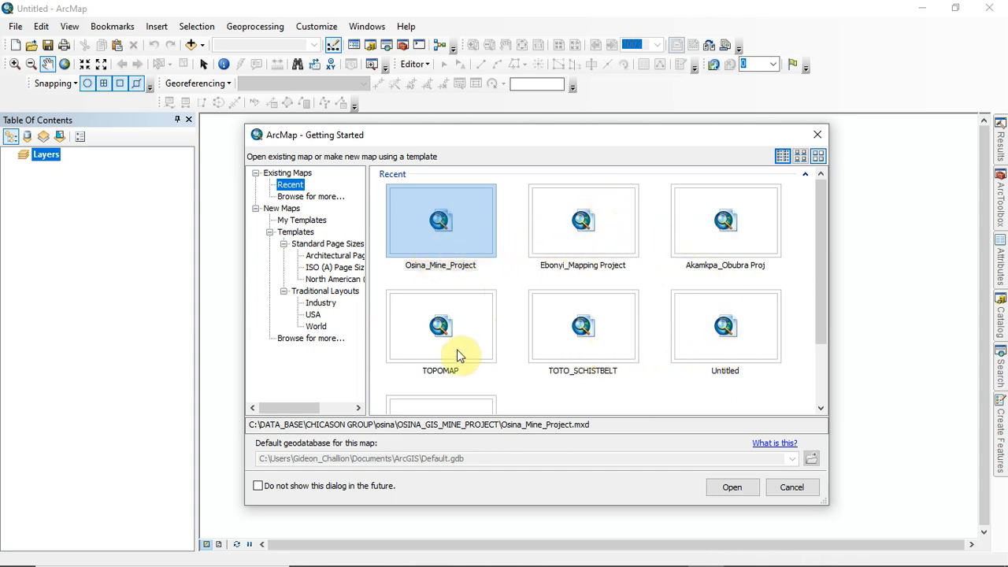
drag(819, 279, 820, 335)
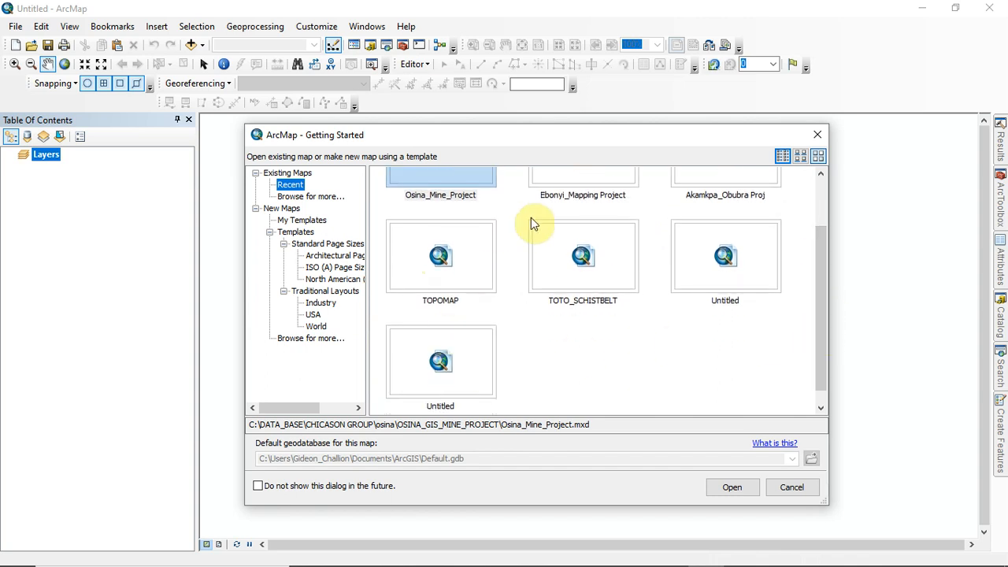
scroll(544, 260, up, 2)
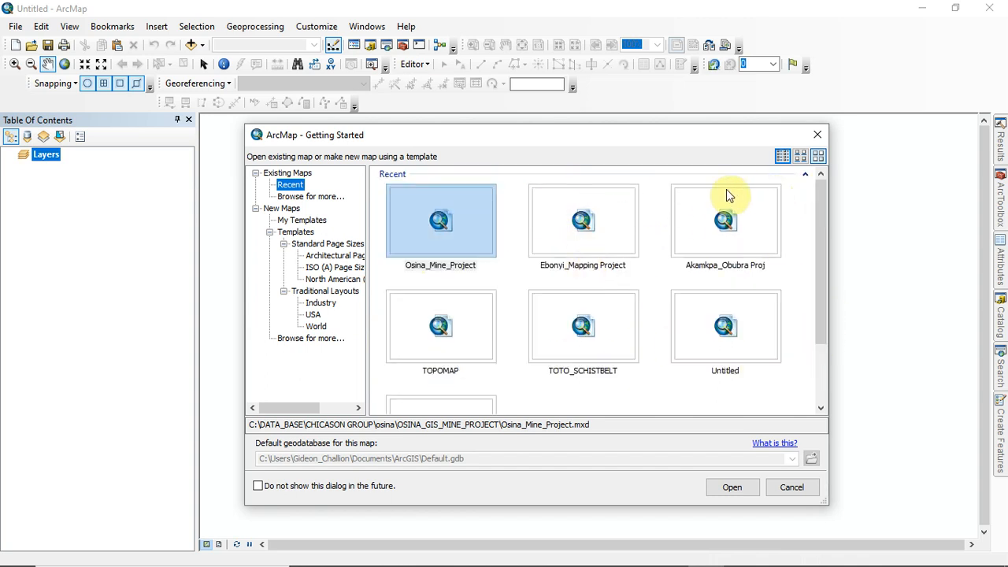
click(818, 135)
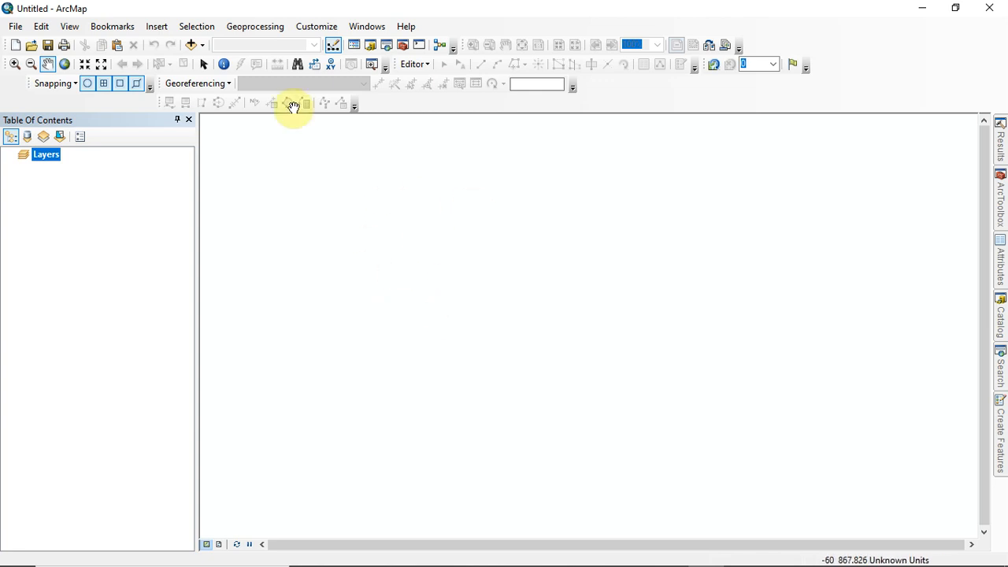
Step: Start adding data from the OSINA_GIS_MINE_PROJECT folder and select the datasets from 27448EL_Bound.shp through Comtour_5m.shp
click(192, 45)
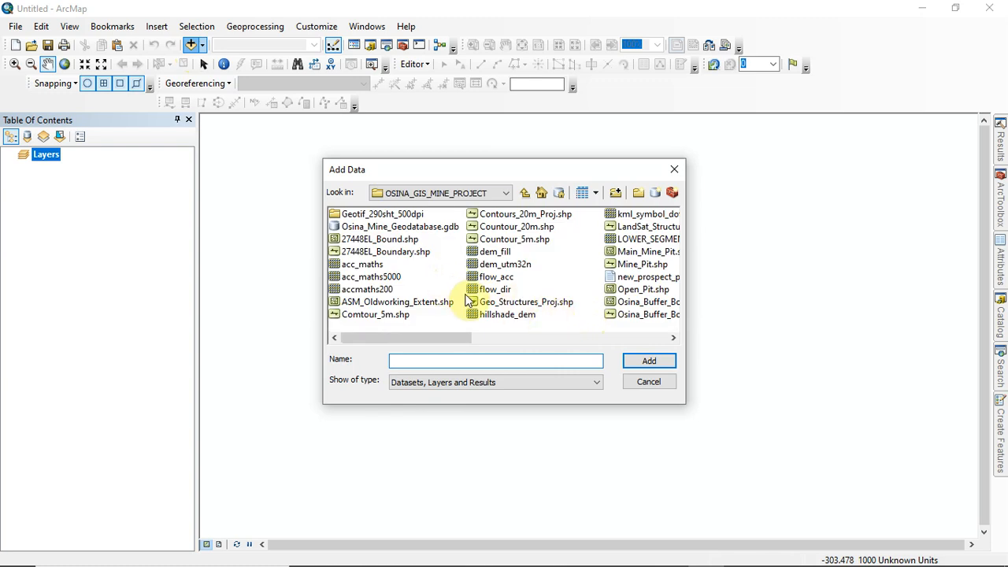
drag(575, 170, 578, 159)
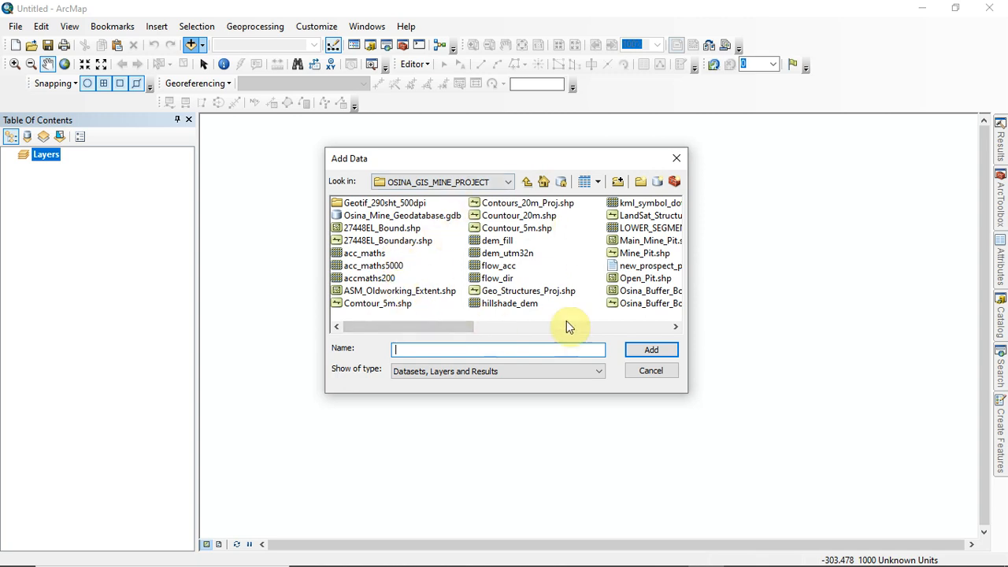
drag(449, 326, 387, 329)
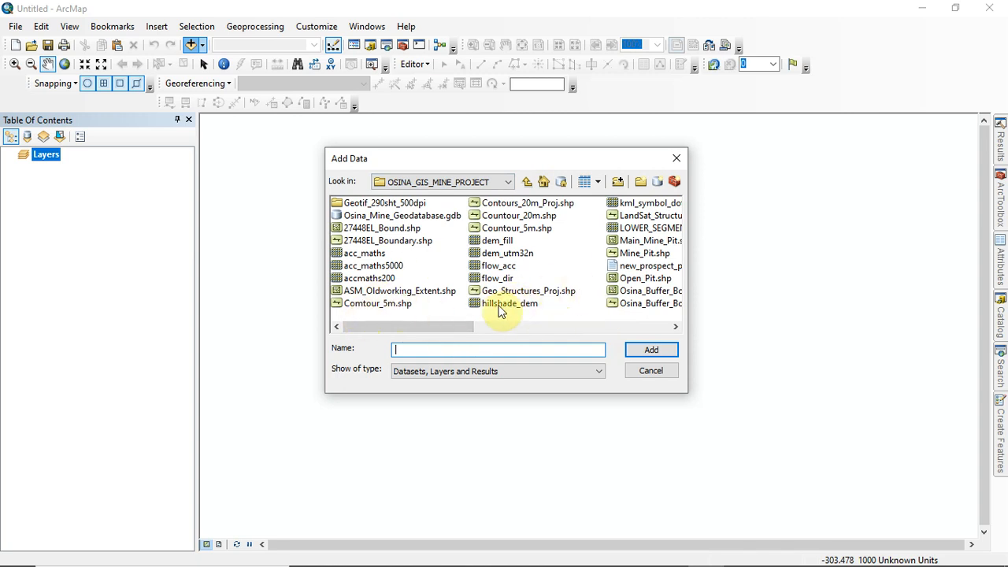
click(384, 229)
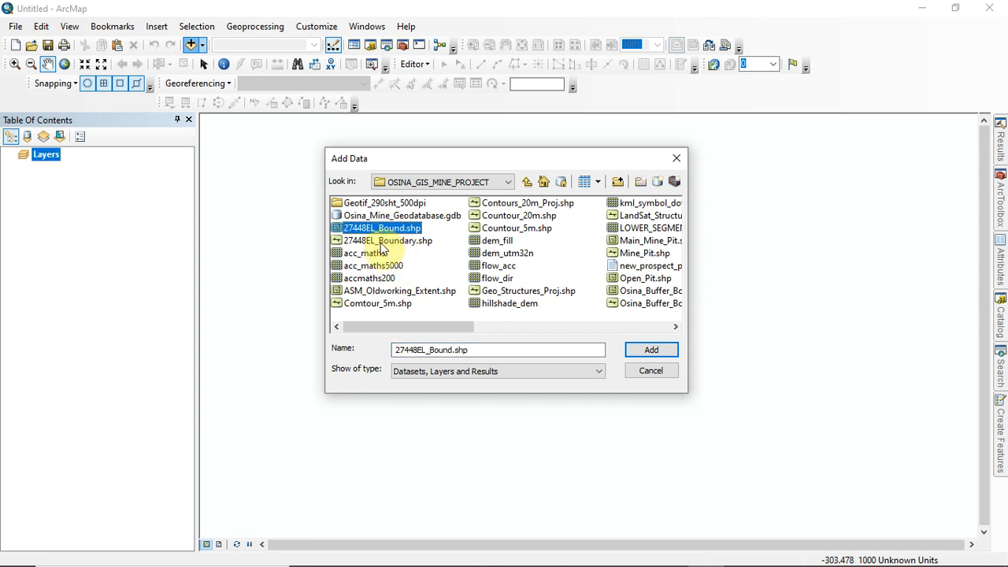
ctrl+click(383, 240)
ctrl+click(370, 253)
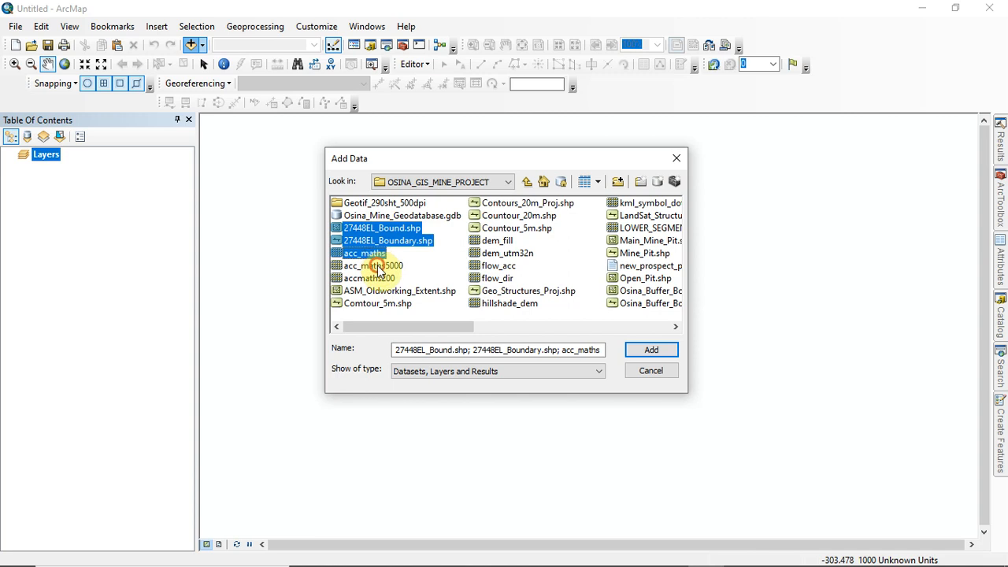
ctrl+click(375, 266)
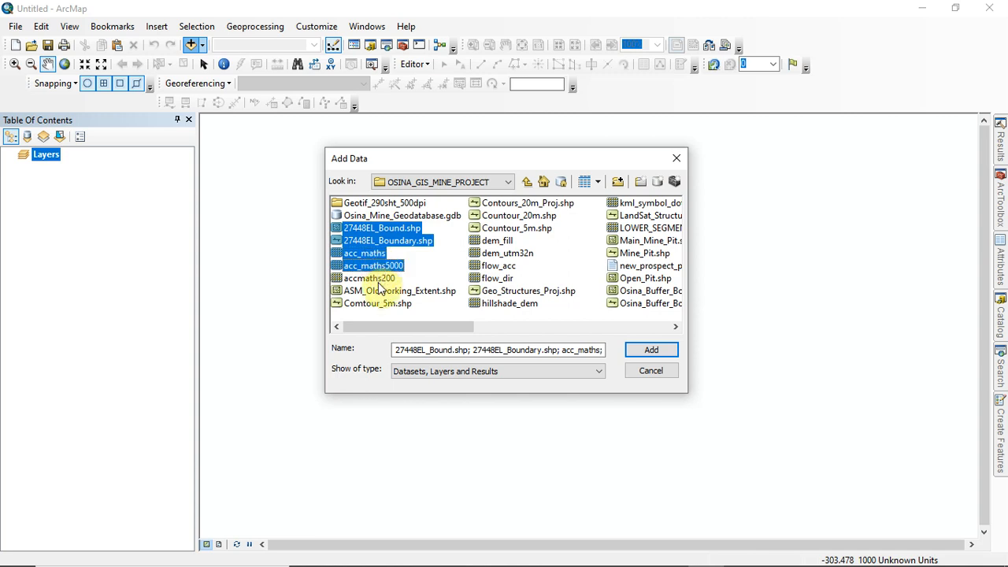
ctrl+click(372, 278)
ctrl+click(386, 291)
ctrl+click(386, 304)
Step: Include Contours_20m_Proj.shp and the datasets from Countour_5m.shp through hillshade_dem in the selection, leaving out Countour_20m.shp
ctrl+click(522, 203)
ctrl+click(512, 228)
ctrl+click(498, 241)
ctrl+click(502, 254)
ctrl+click(501, 267)
ctrl+click(500, 280)
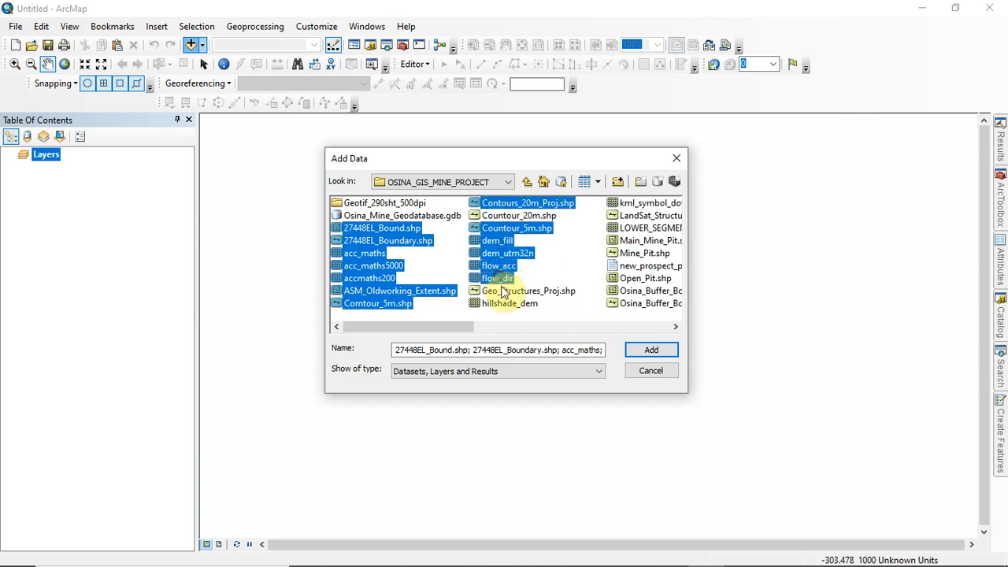
ctrl+click(506, 292)
ctrl+click(509, 303)
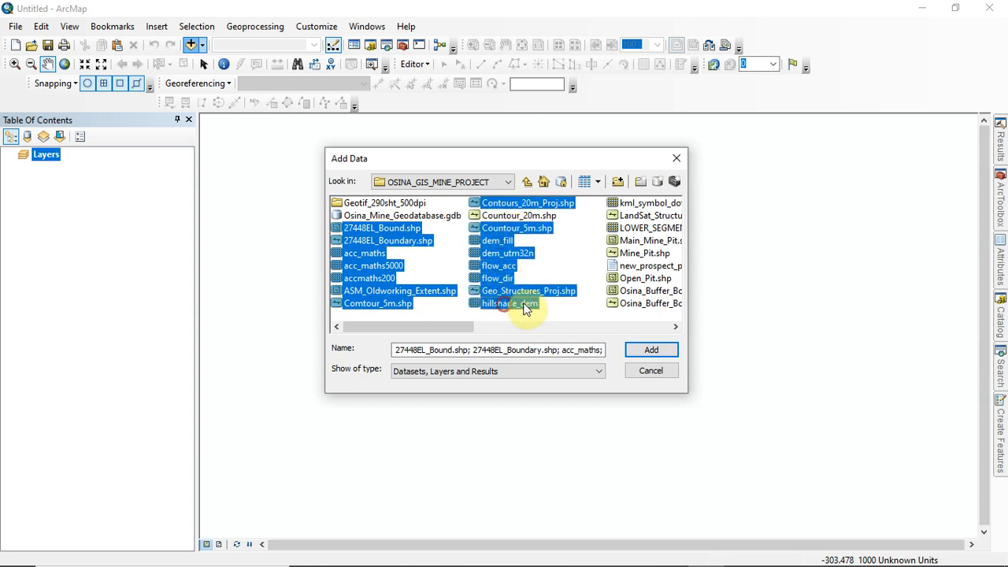
Step: Extend the selection with the datasets from kml_symbol_dot_0.png through Osina_Buffer_Boundary.shp, leaving out new_prospect_points.csv
click(676, 326)
click(676, 326)
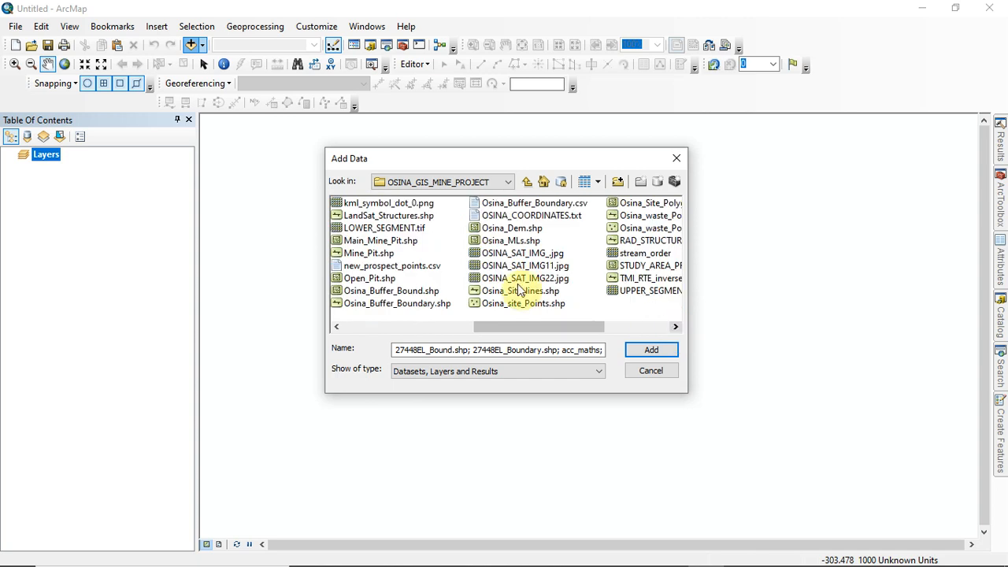
ctrl+click(386, 203)
ctrl+click(384, 216)
ctrl+click(385, 228)
ctrl+click(385, 241)
ctrl+click(385, 253)
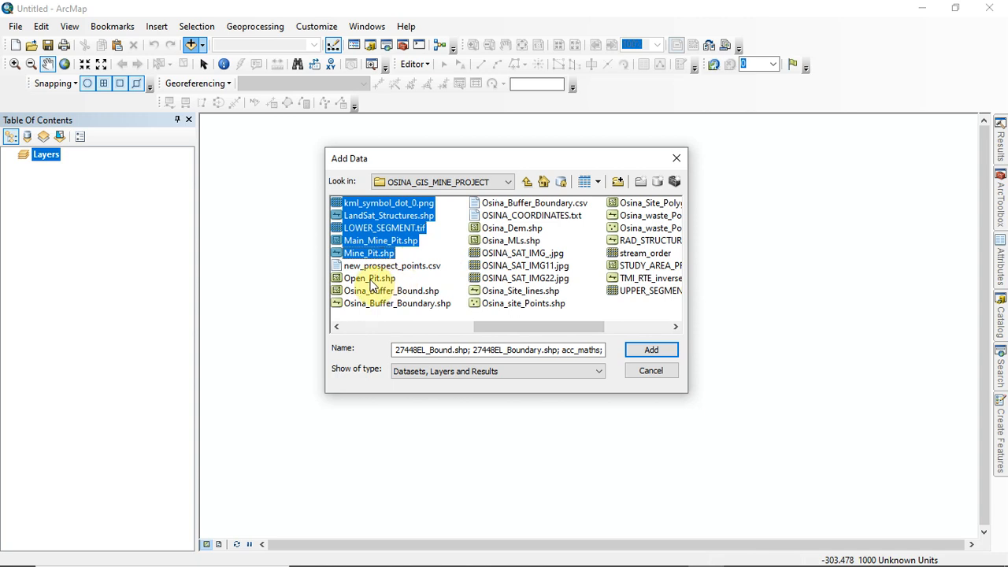
ctrl+click(370, 279)
ctrl+click(372, 292)
ctrl+click(376, 304)
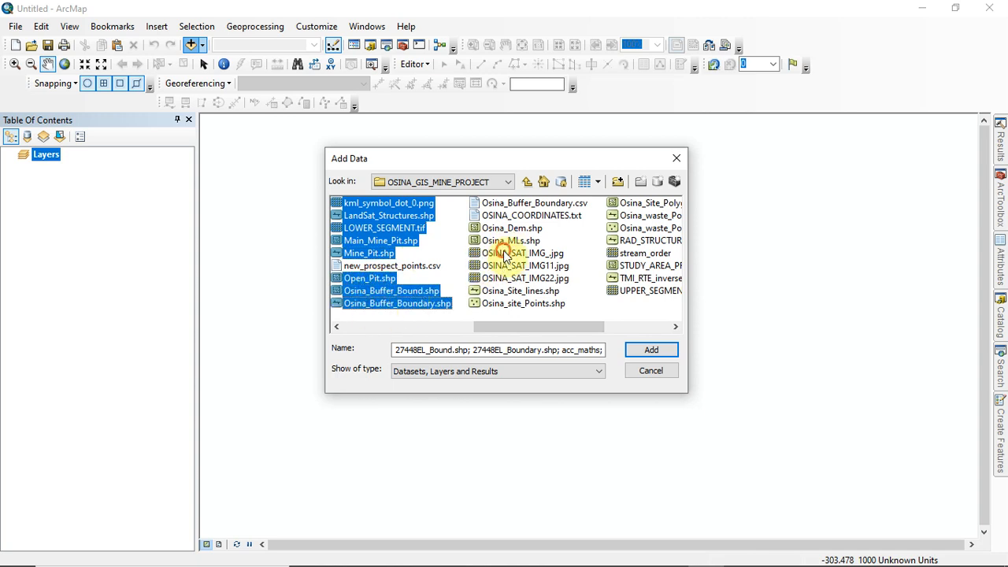
Step: Extend the selection with the three OSINA_SAT_IMG images, Osina_Site_lines.shp, Osina_site_Points.shp, Osina_Dem.shp and Osina_MLs.shp
ctrl+click(506, 253)
ctrl+click(511, 265)
ctrl+click(514, 278)
ctrl+click(510, 292)
ctrl+click(512, 304)
ctrl+click(496, 229)
ctrl+click(498, 241)
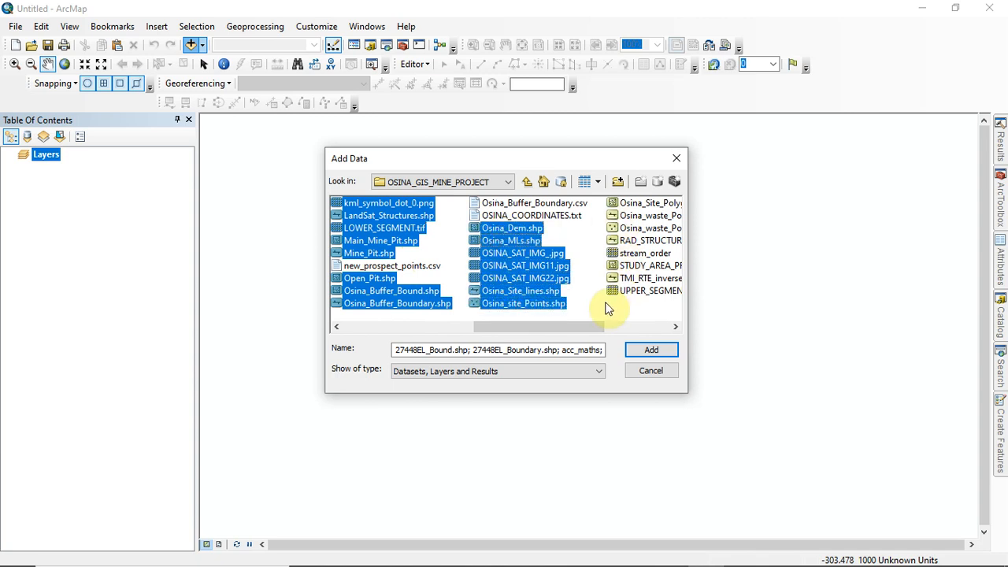
Step: Select the remaining datasets from the Osina_Site polygons through TMI_RTE_inverse as well, and load all selected data despite missing spatial references
ctrl+click(642, 267)
ctrl+click(640, 253)
ctrl+click(638, 241)
ctrl+click(635, 228)
ctrl+click(635, 217)
ctrl+click(640, 204)
ctrl+click(640, 279)
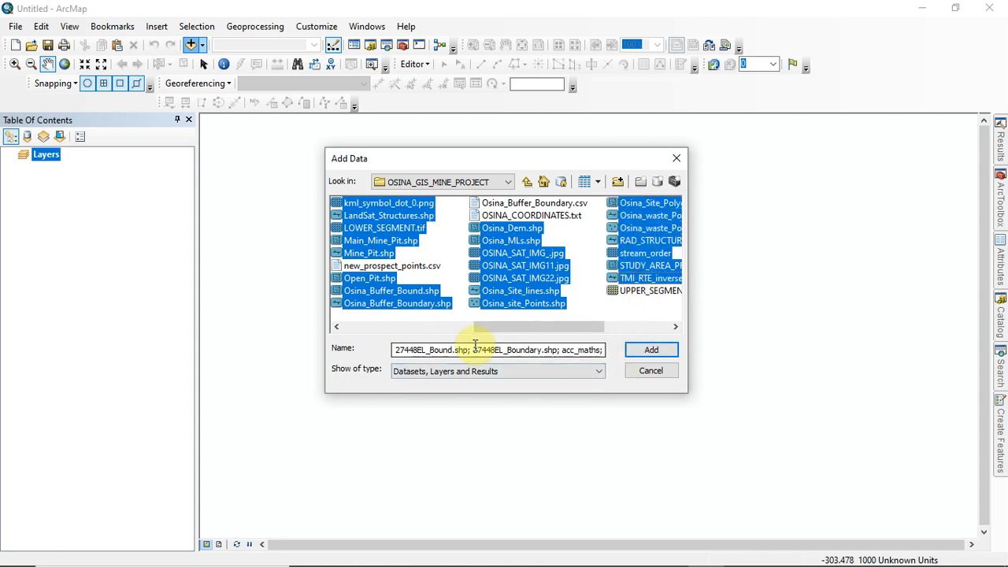
click(647, 355)
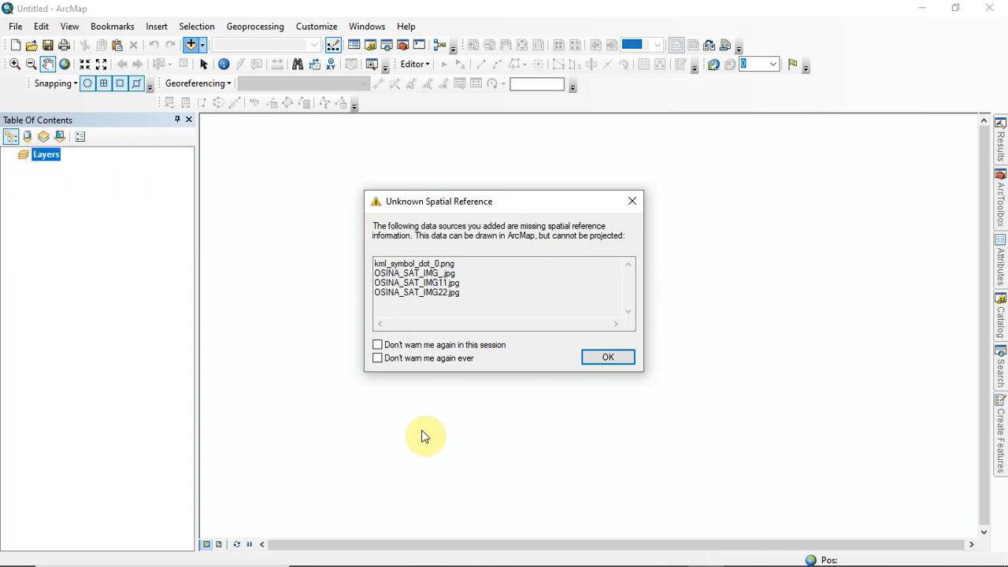
click(606, 360)
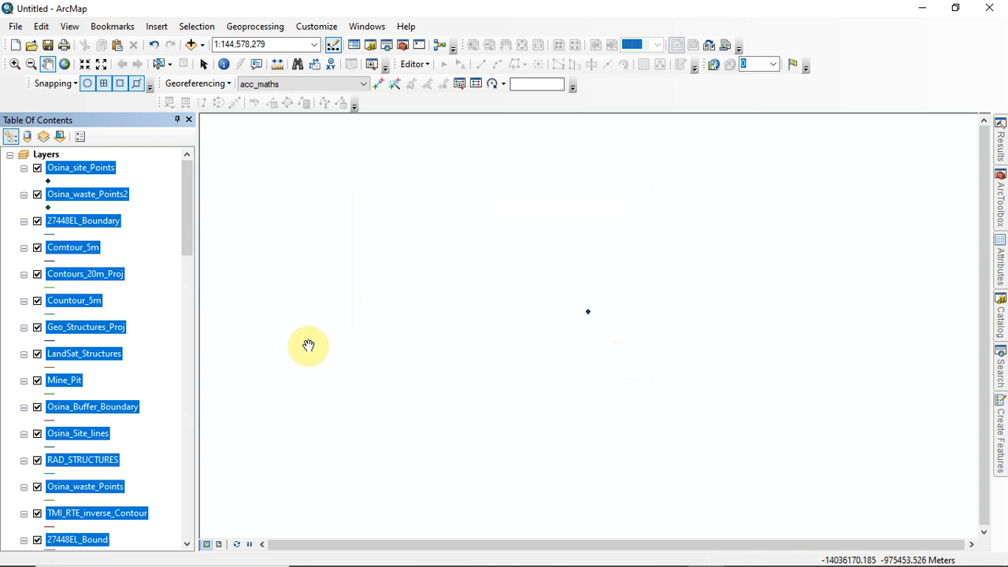
drag(185, 244, 212, 187)
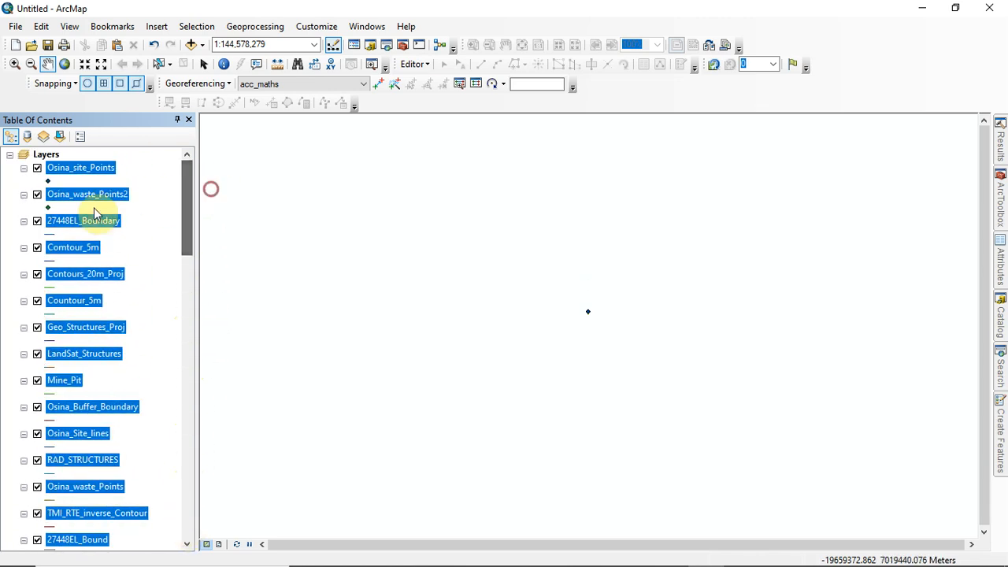
click(9, 156)
click(10, 156)
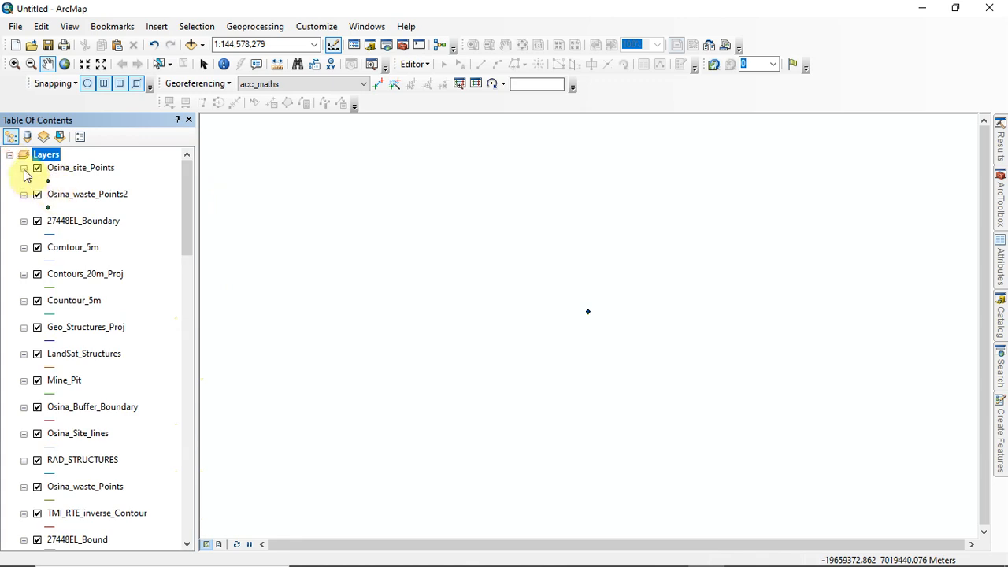
click(24, 169)
click(25, 169)
click(93, 171)
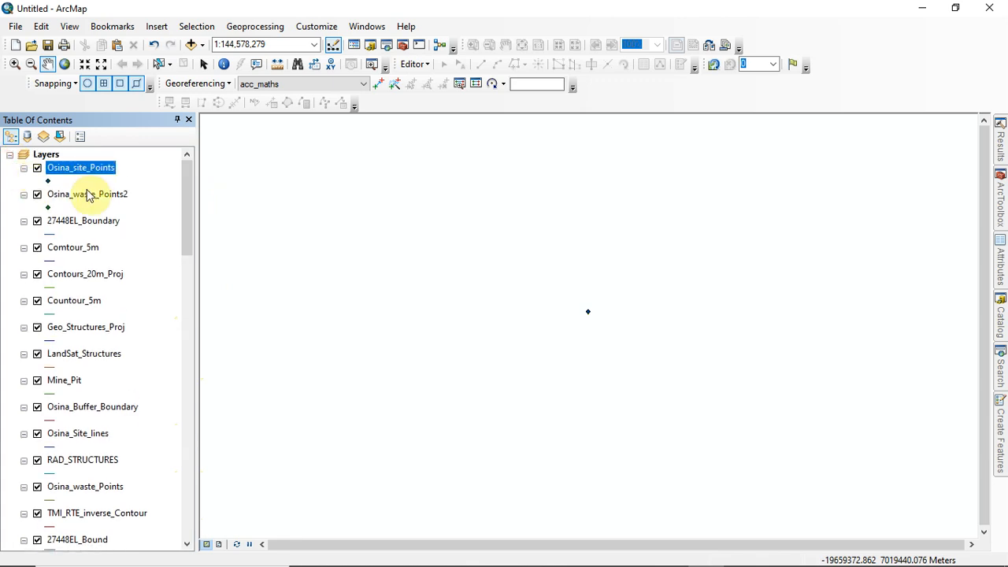
click(86, 197)
Step: Zoom the map to the extent of the 27448EL_Boundary layer and view its surroundings
click(81, 225)
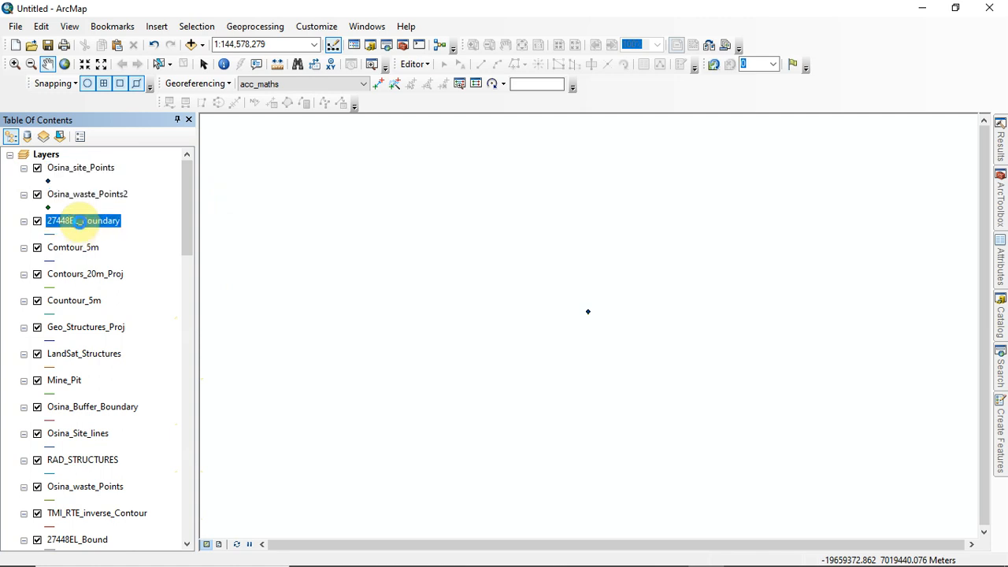
right_click(81, 222)
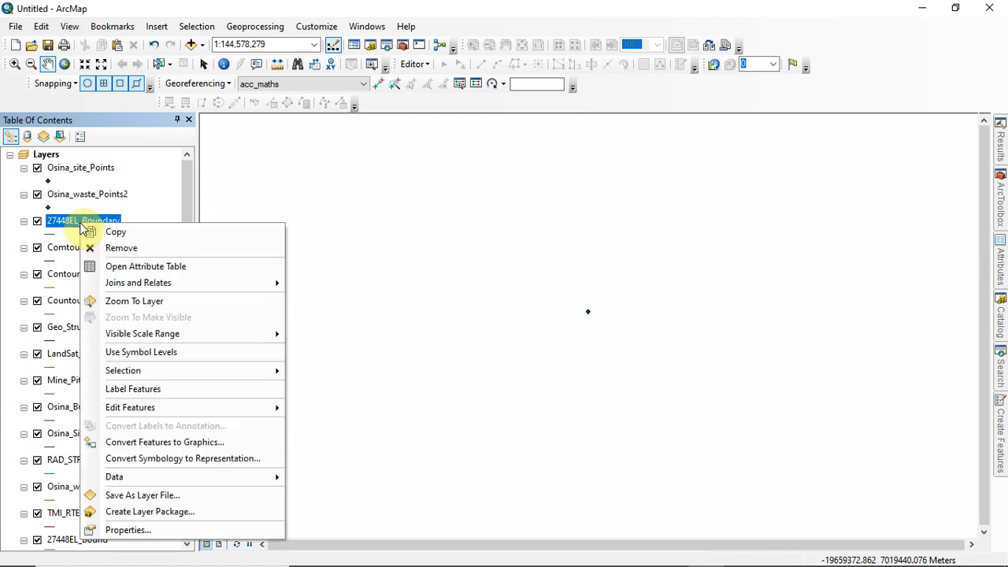
click(147, 301)
scroll(589, 345, up, 1)
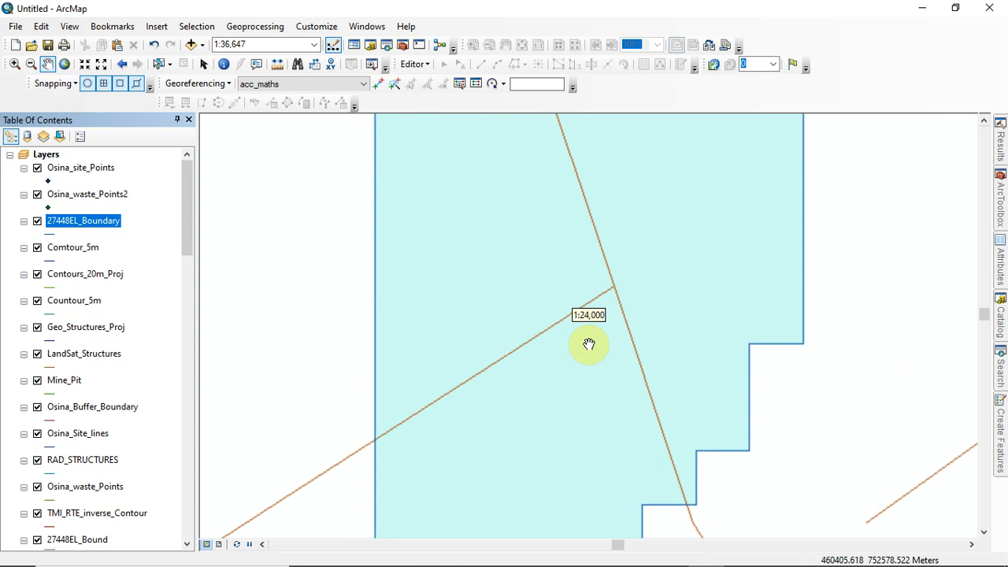
scroll(590, 345, down, 3)
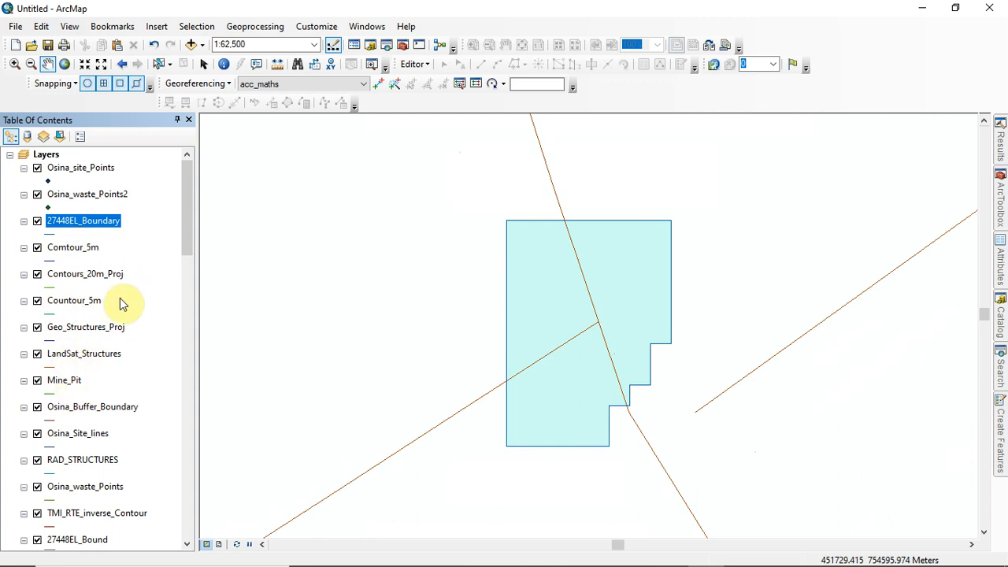
Step: Zoom the map to the Mine_Pit layer, then widen the view to 1:30,000 to examine the surrounding contours and boundary
drag(189, 238, 191, 270)
right_click(64, 247)
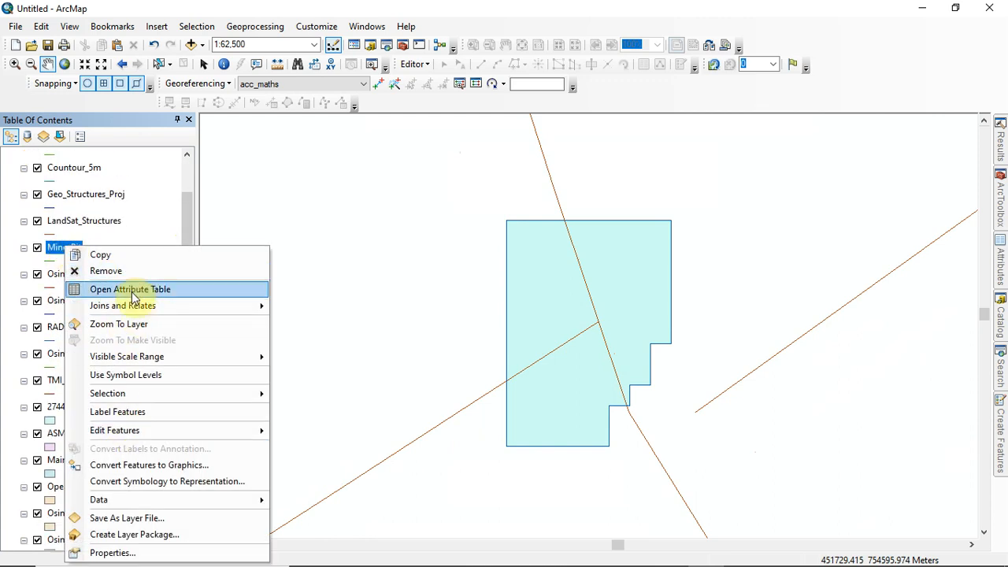
click(118, 324)
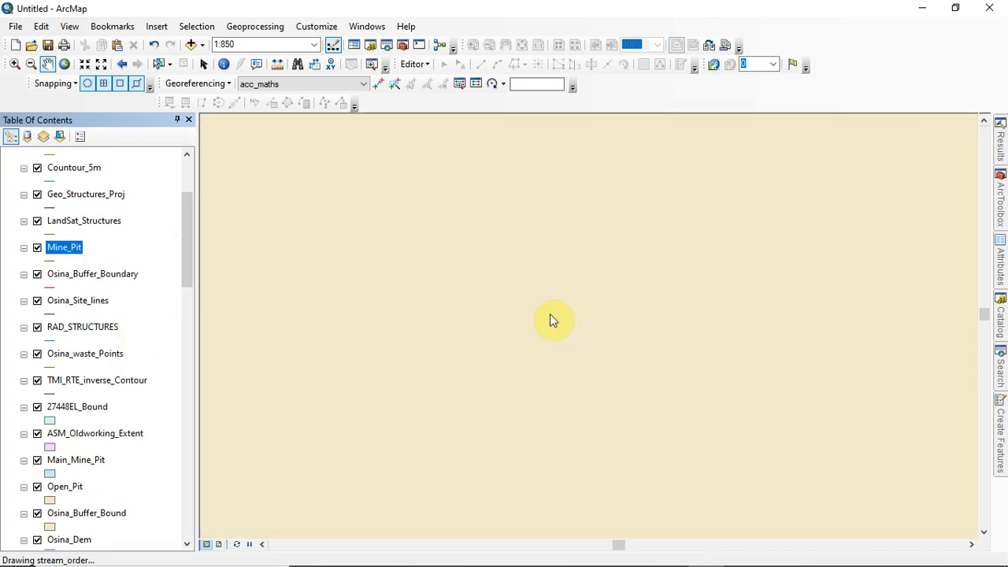
scroll(549, 319, down, 2)
scroll(550, 319, up, 2)
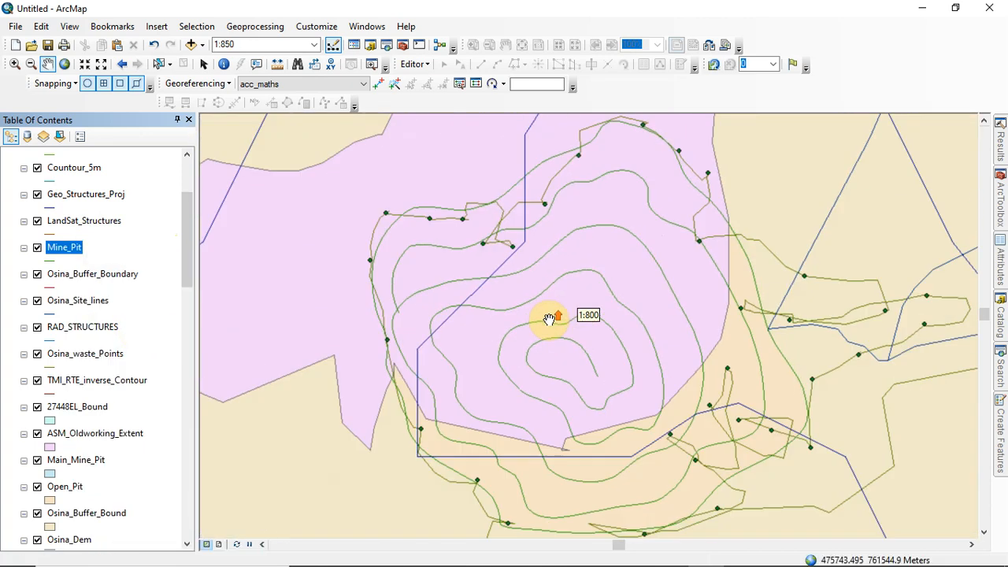
scroll(549, 319, up, 1)
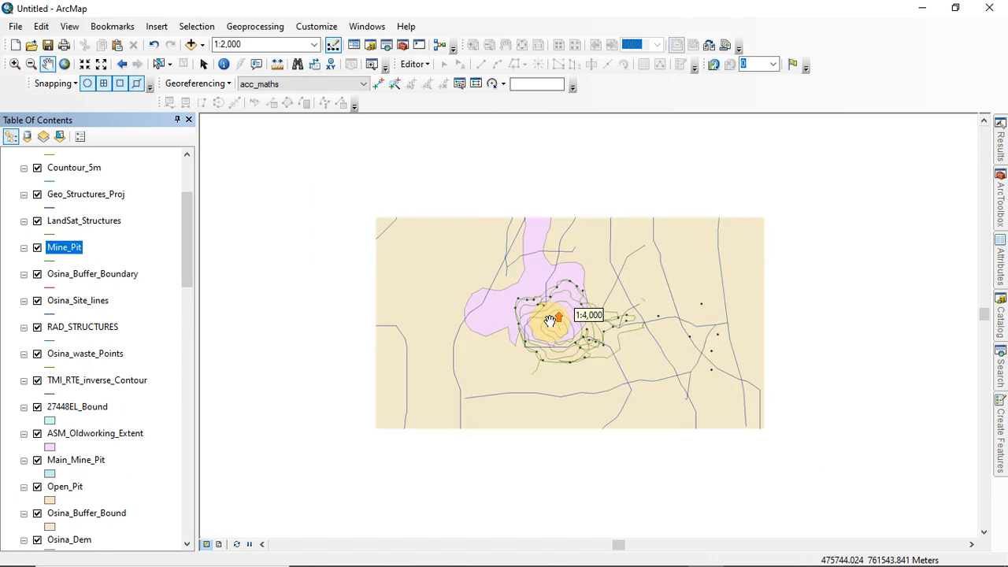
scroll(550, 321, up, 1)
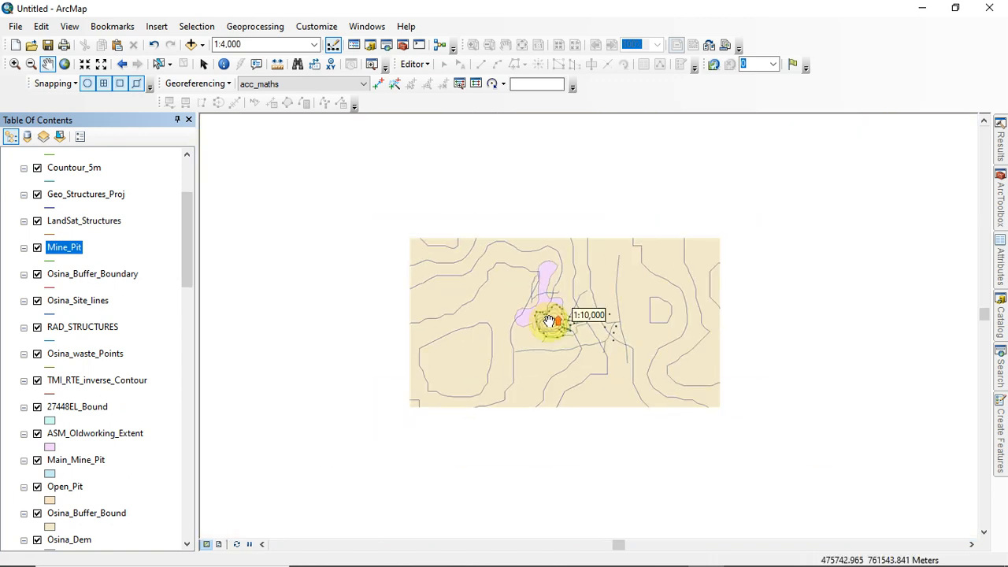
scroll(534, 321, up, 1)
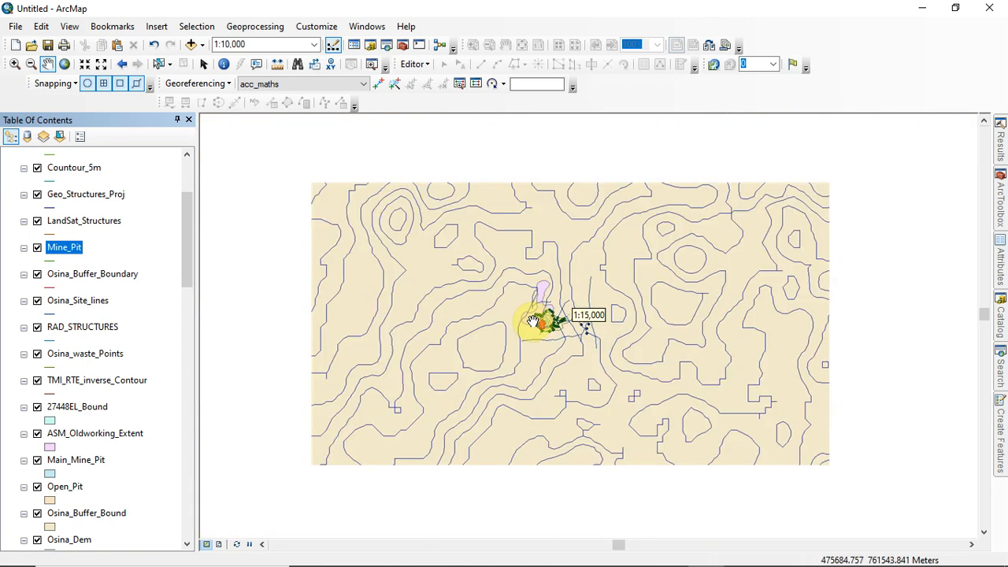
scroll(534, 321, up, 1)
drag(396, 337, 566, 286)
scroll(588, 344, up, 1)
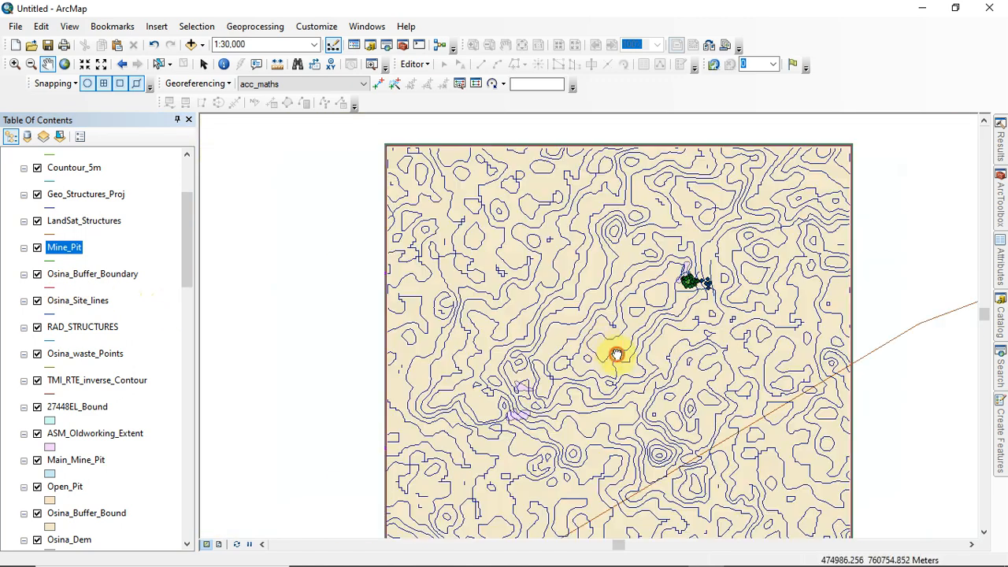
Step: Hide the Countour_5m, Geo_Structures_Proj, LandSat_Structures, Mine_Pit, Osina_Buffer_Boundary and Osina_Site_lines layers
drag(617, 355, 498, 297)
drag(525, 345, 527, 315)
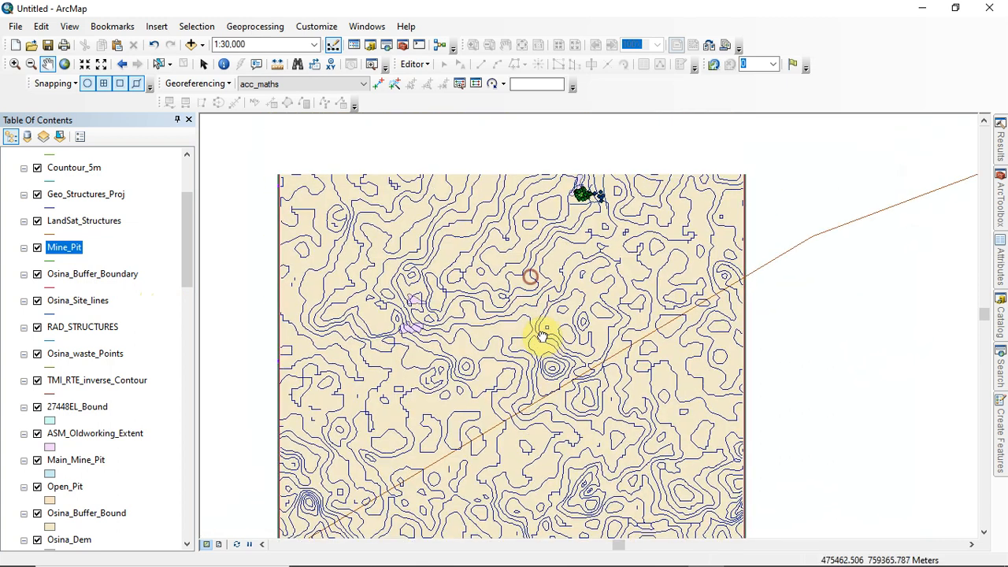
click(37, 194)
click(37, 221)
click(37, 247)
click(37, 274)
click(37, 301)
drag(189, 254, 212, 155)
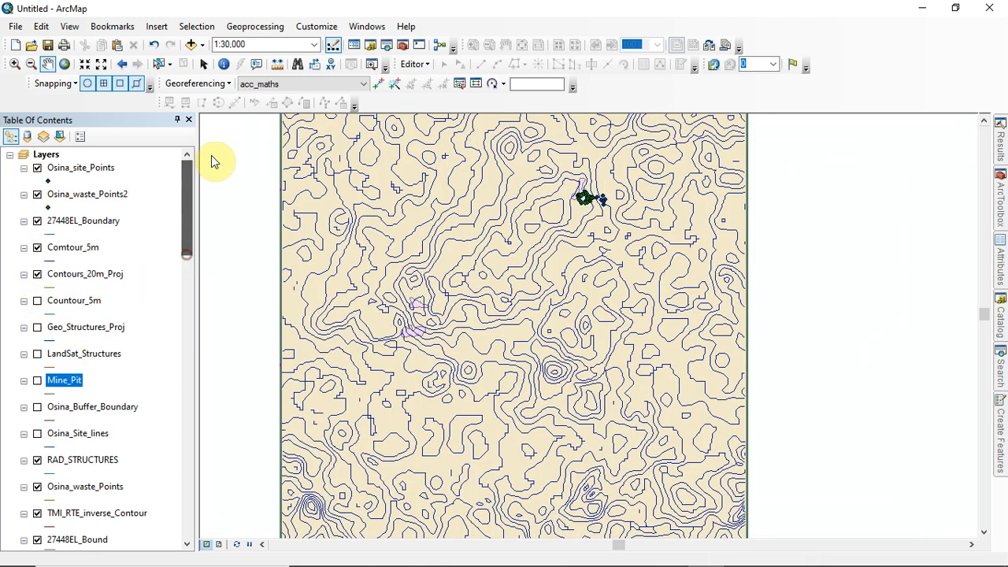
Step: Turn off every layer in the Layers data frame at once
click(49, 156)
right_click(55, 159)
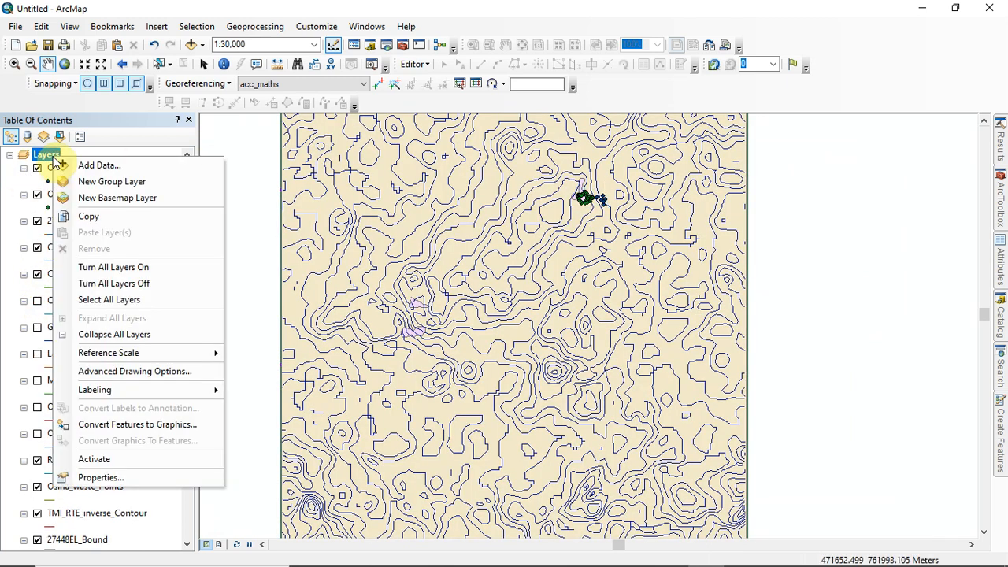
click(116, 285)
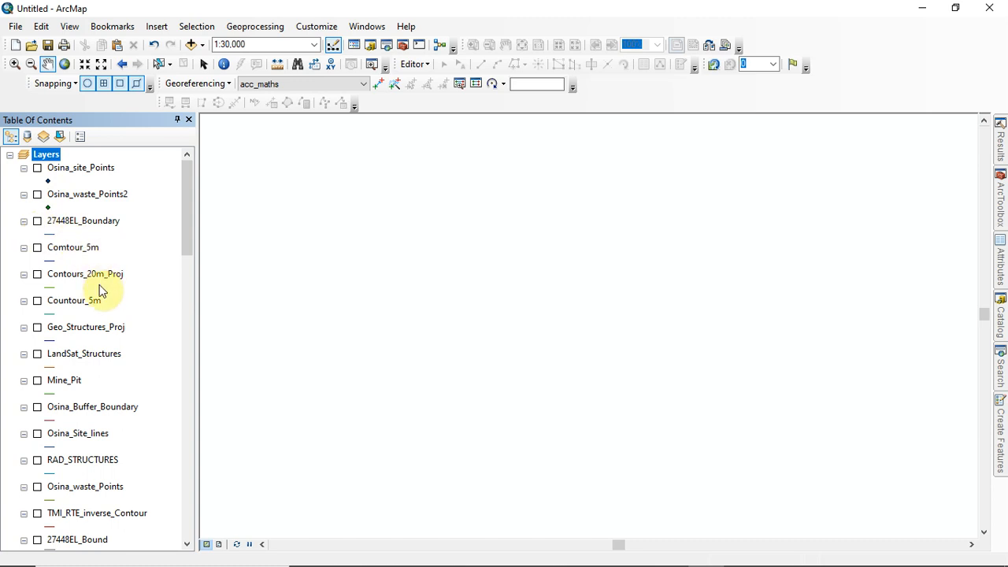
Step: Display only the Mine_Pit layer and zoom the map to its full extent
scroll(102, 288, down, 3)
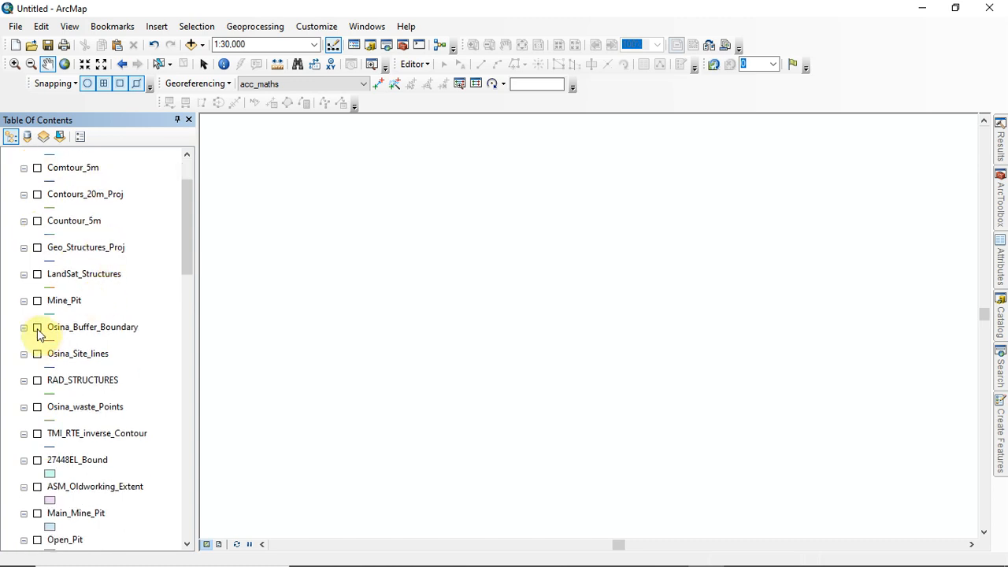
right_click(67, 307)
drag(296, 329, 382, 377)
drag(626, 268, 443, 466)
scroll(622, 353, up, 3)
scroll(624, 357, down, 2)
click(69, 310)
right_click(69, 310)
click(138, 79)
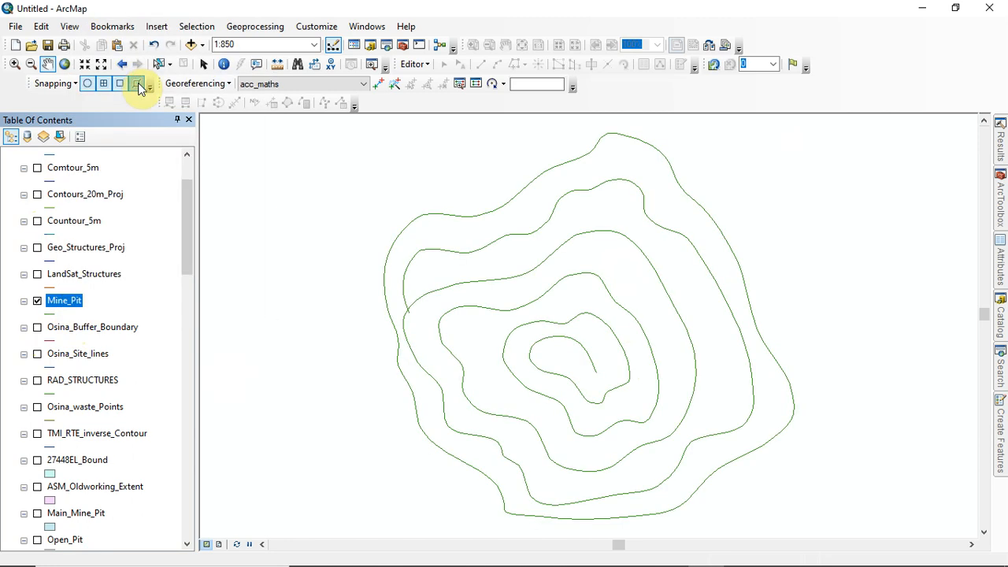
drag(578, 360, 535, 354)
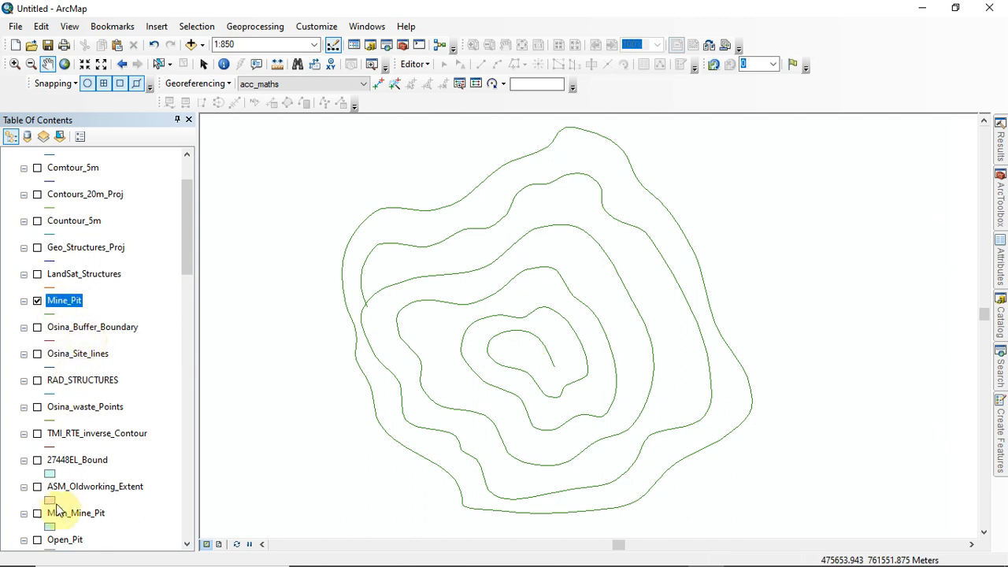
Step: Show the ASM_Oldworking_Extent and Main_Mine_Pit layers with the pit lines and view their whole extent at 1:2,000
click(37, 487)
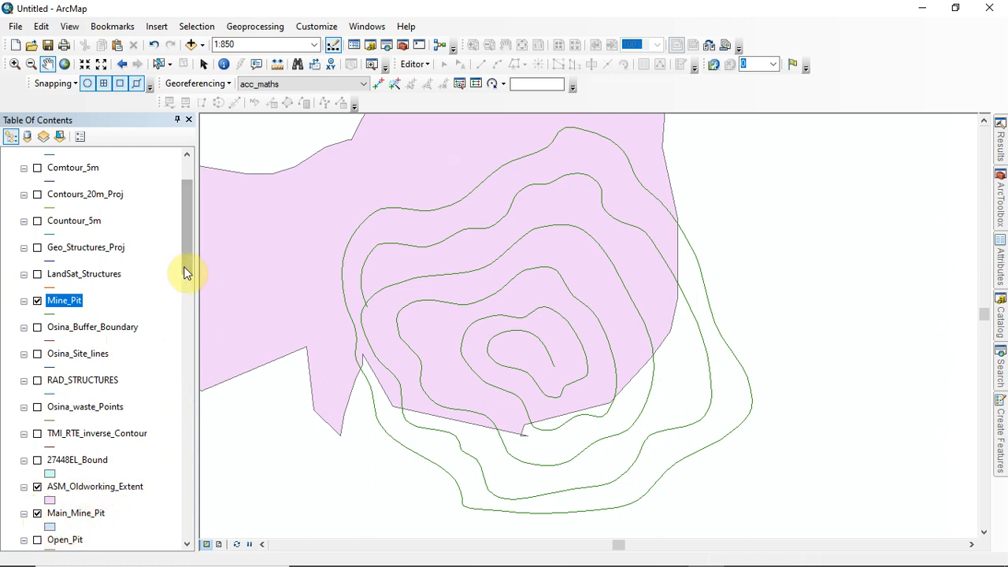
drag(183, 278, 187, 350)
scroll(540, 378, down, 5)
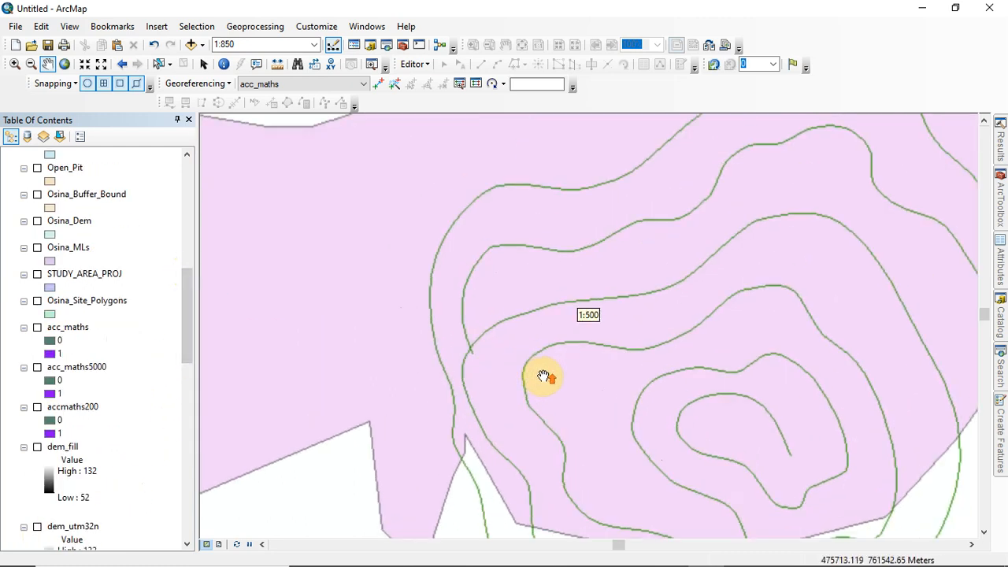
scroll(544, 379, up, 3)
scroll(583, 372, up, 2)
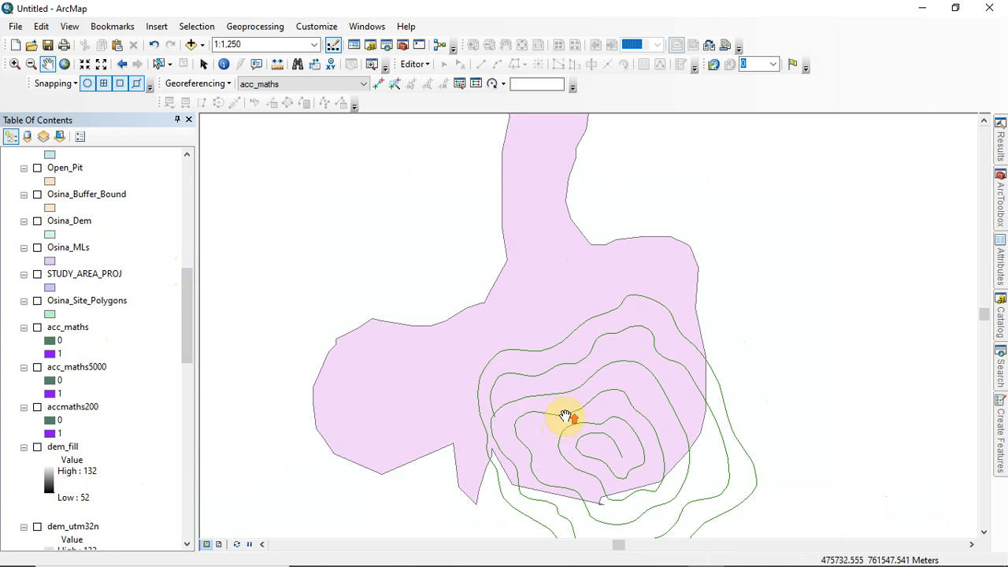
drag(570, 331, 548, 356)
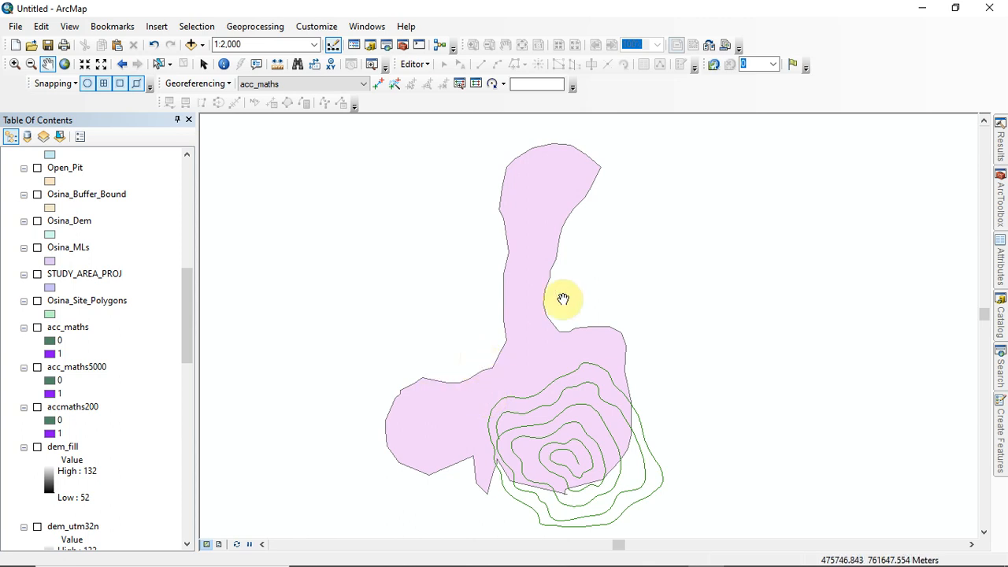
drag(549, 390, 586, 370)
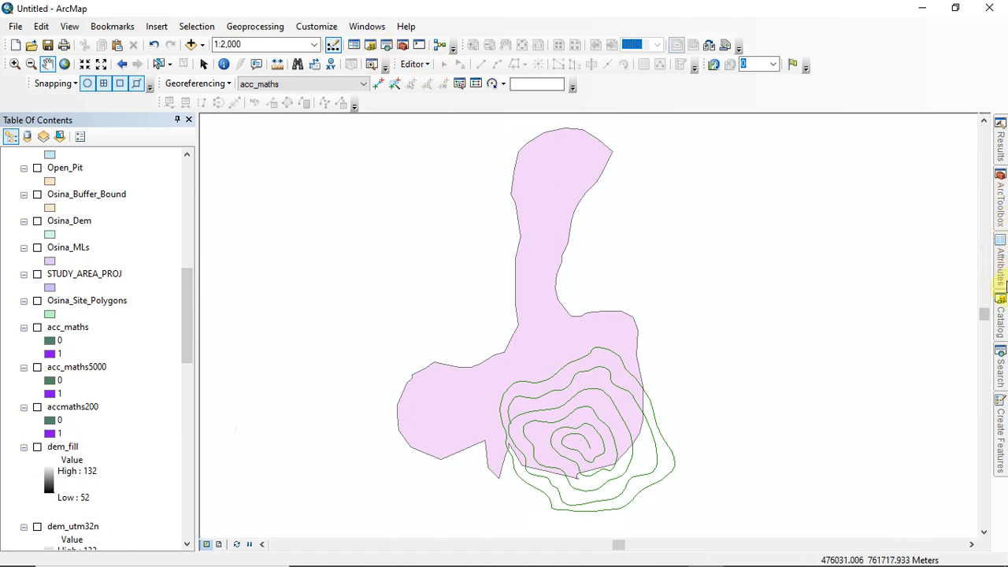
Step: Bring up the Search window and look through its Maps, Data, Tools and Images categories, ending on ALL
click(1002, 377)
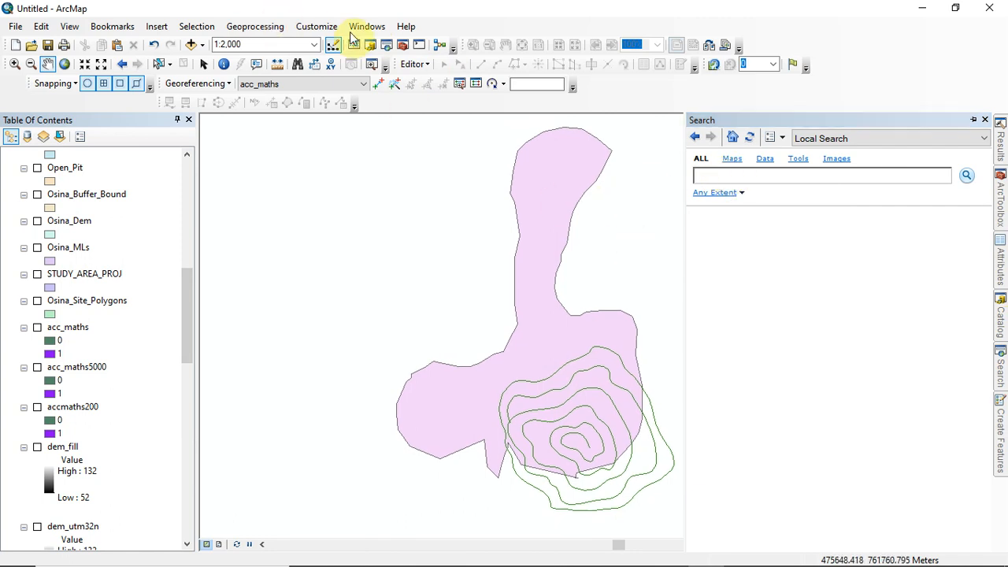
click(387, 46)
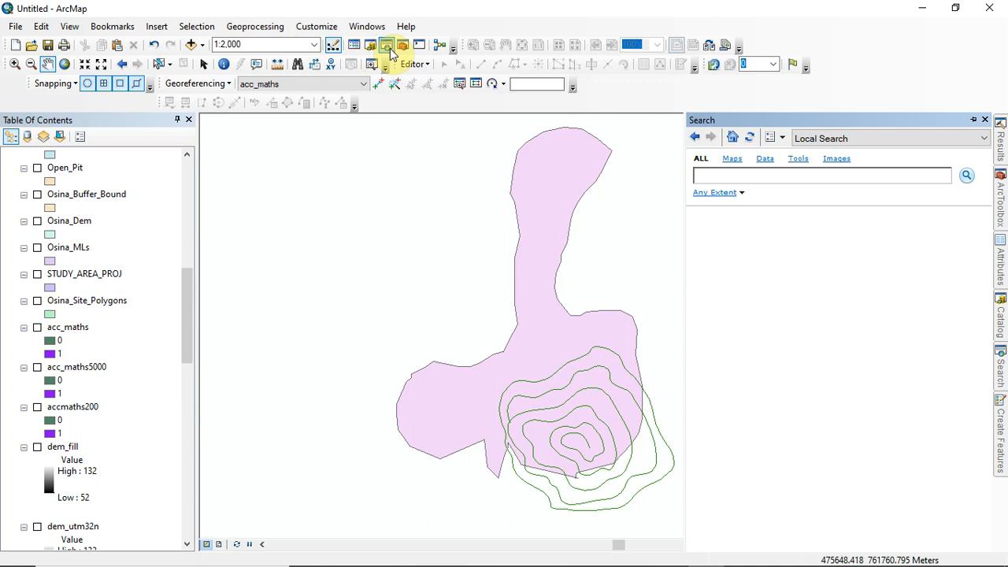
mouse_move(1003, 272)
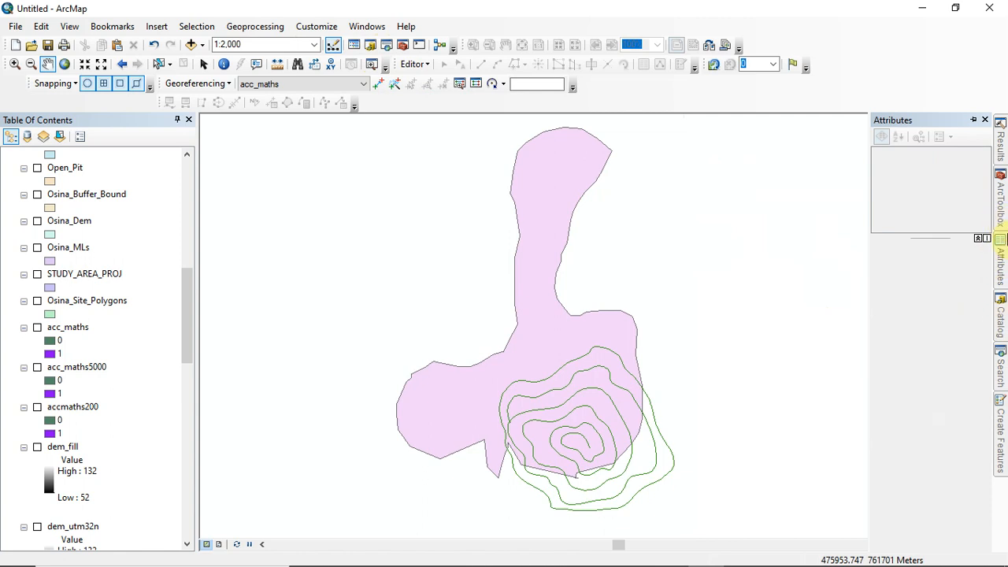
mouse_move(1003, 347)
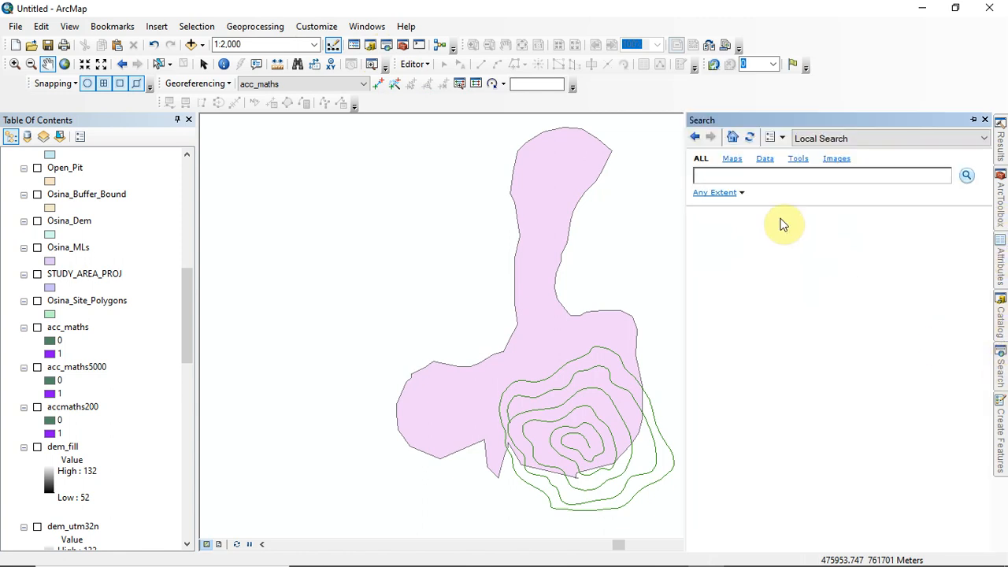
click(731, 160)
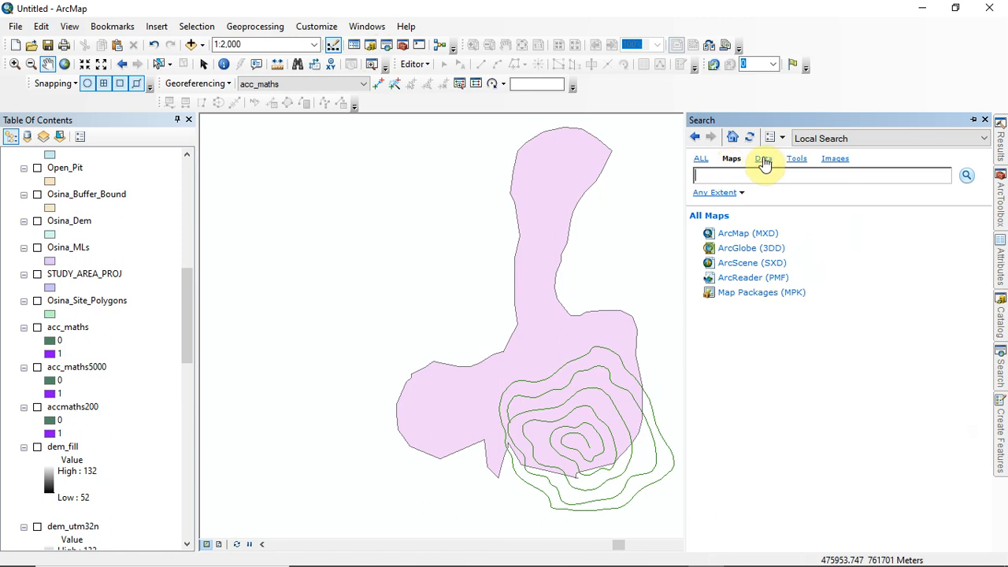
click(765, 161)
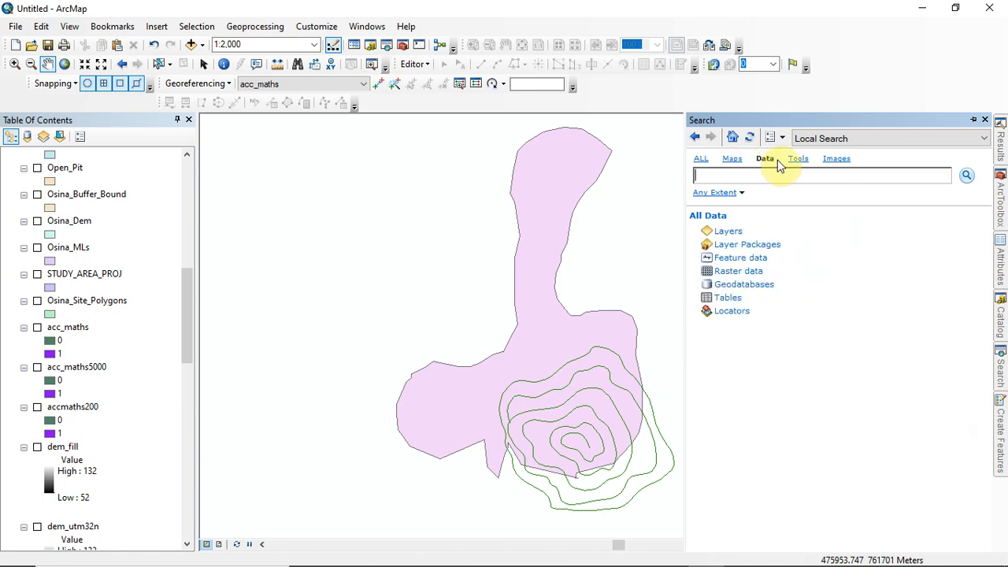
click(800, 161)
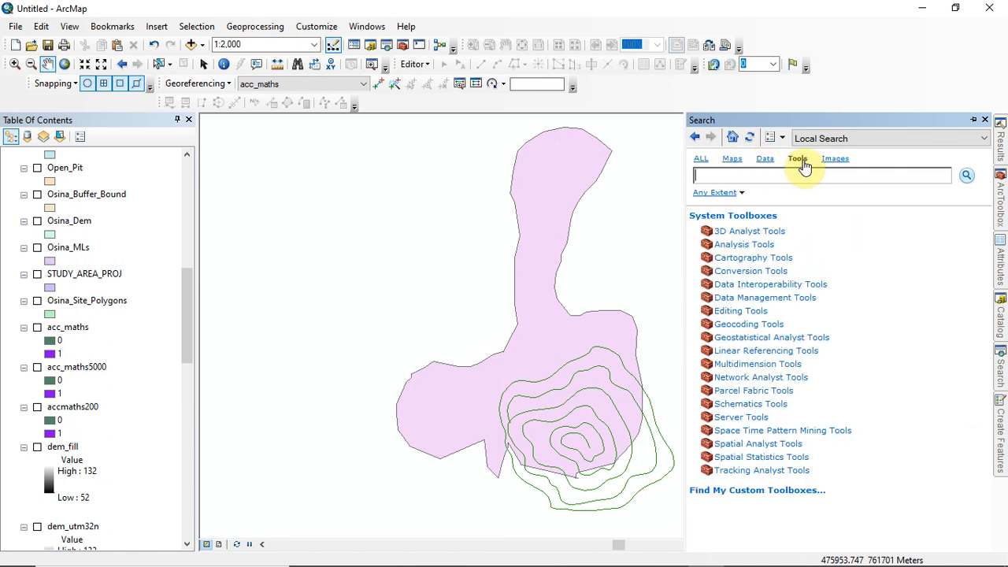
click(839, 163)
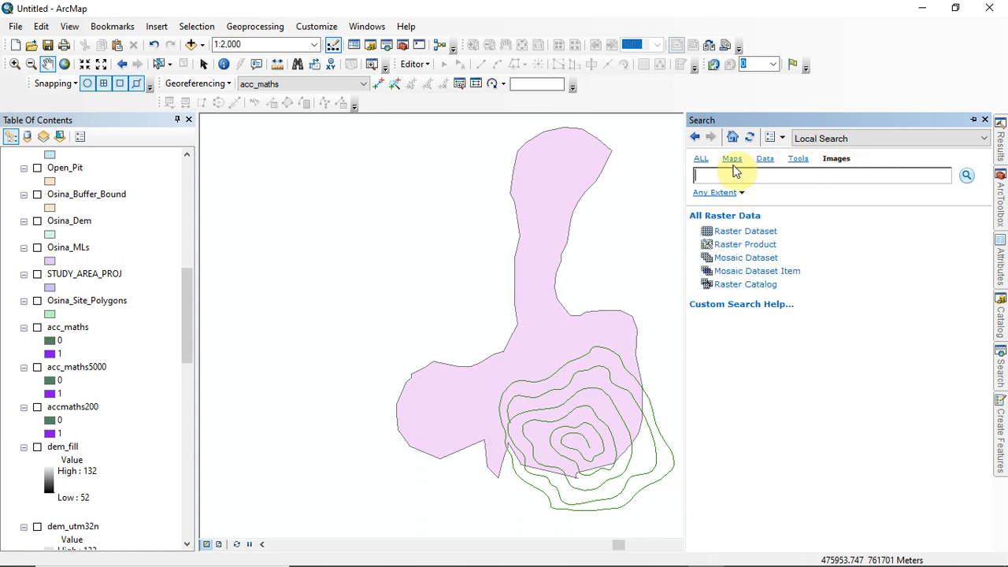
click(702, 162)
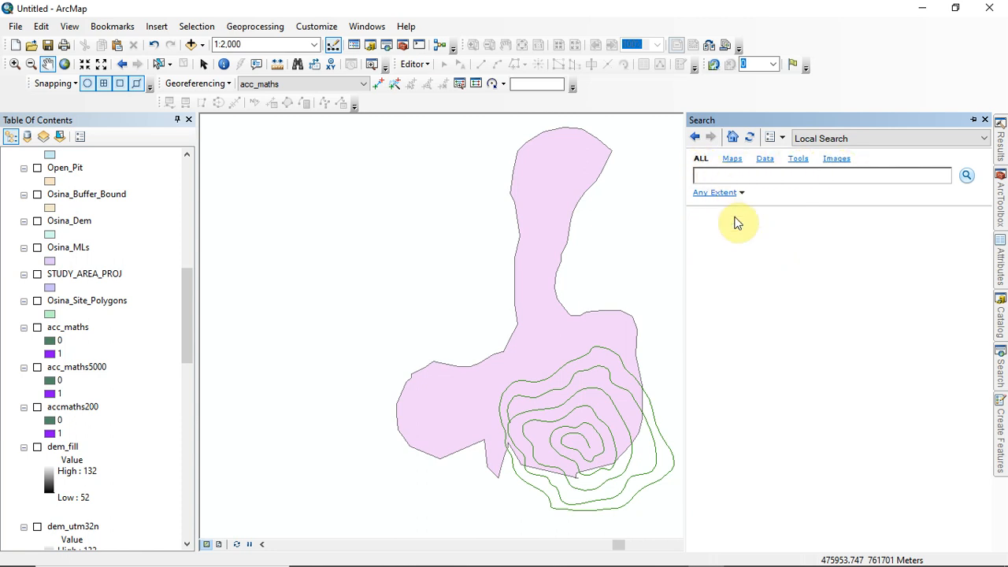
Step: Review the search sources on offer, Local Search and Enterprise, and choose Local Search
click(761, 178)
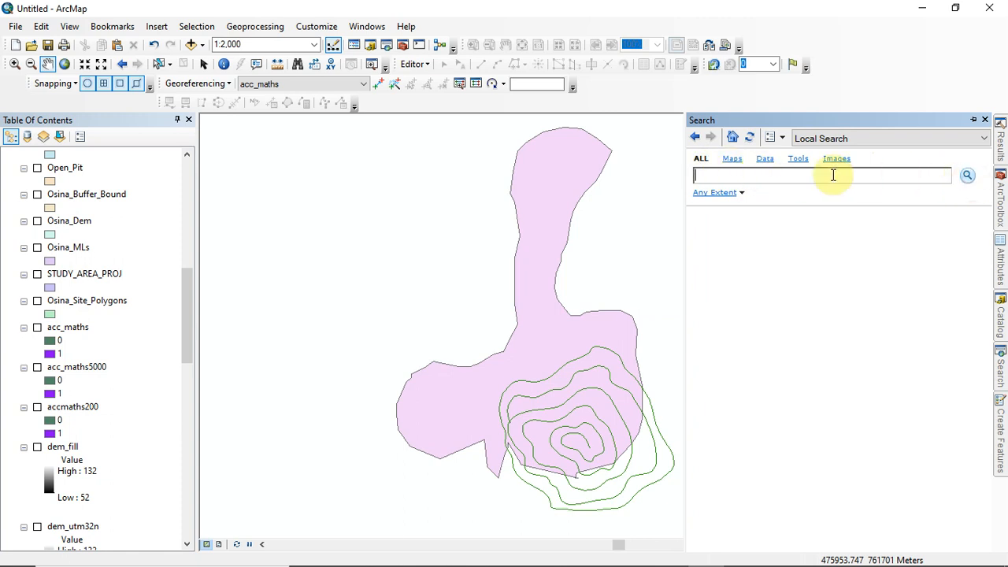
click(707, 173)
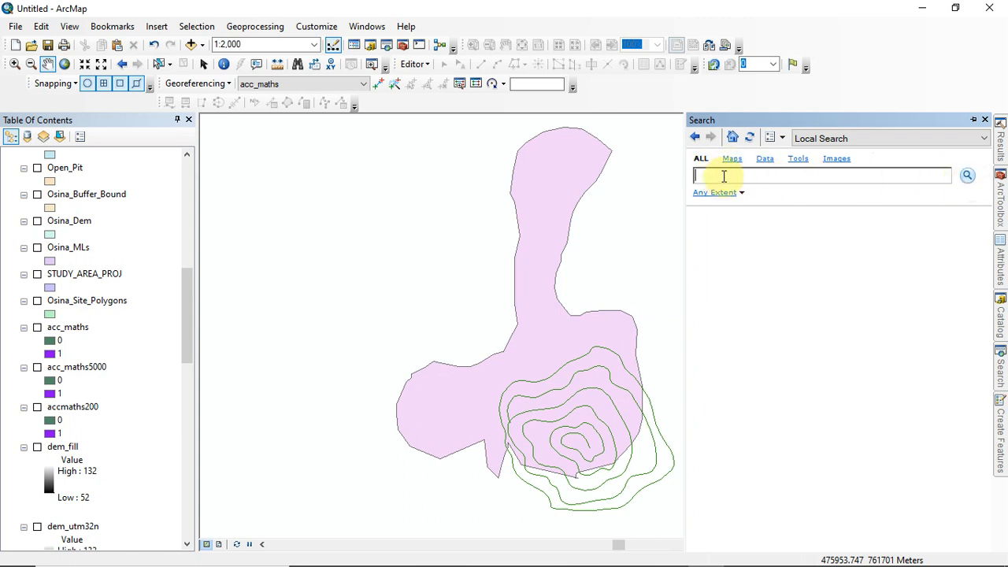
click(982, 138)
click(834, 154)
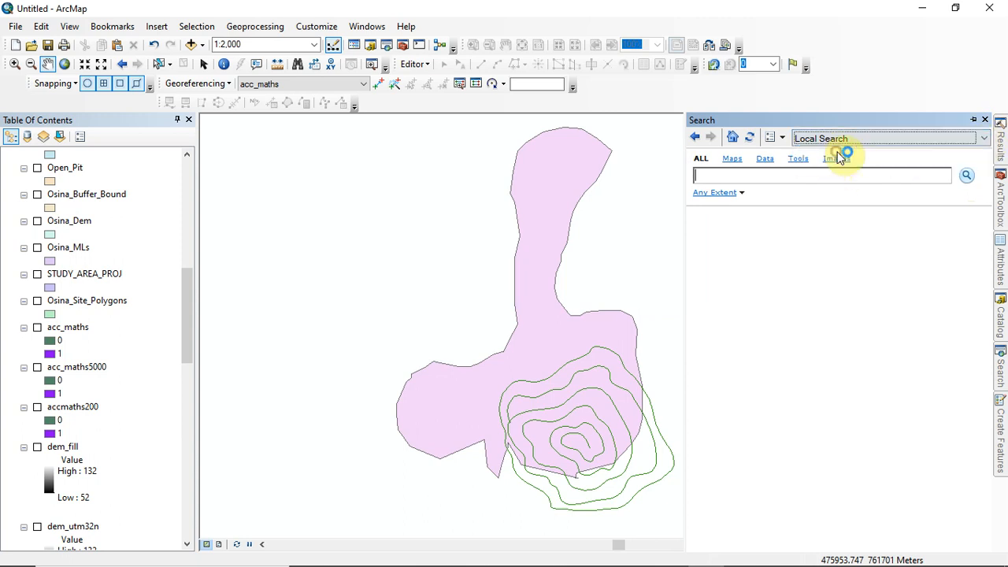
click(984, 139)
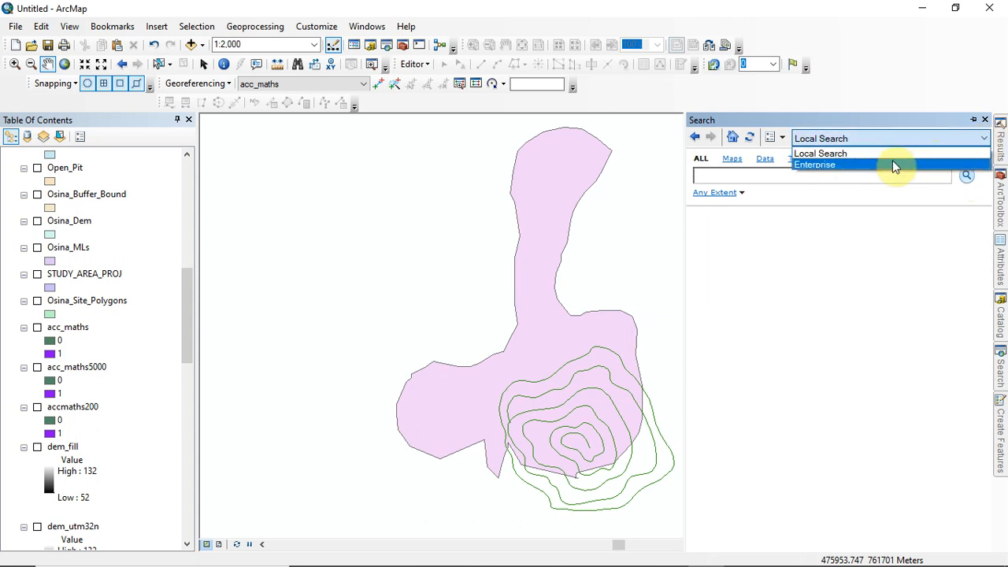
click(869, 154)
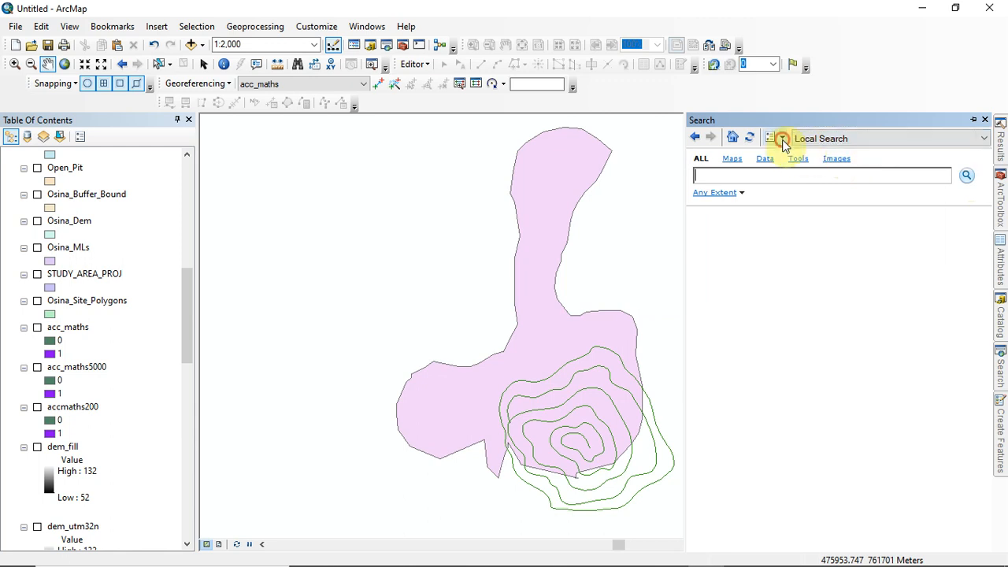
Step: Add the Geotif_290sht_500dpi folder from OSINA_GIS_MINE_PROJECT to the registered folders in the search index options
click(780, 138)
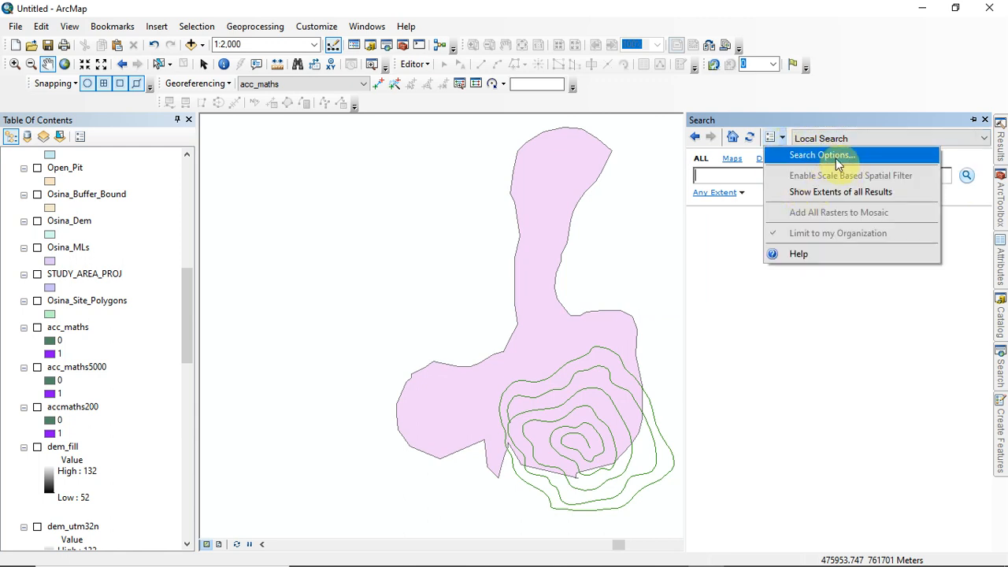
click(793, 162)
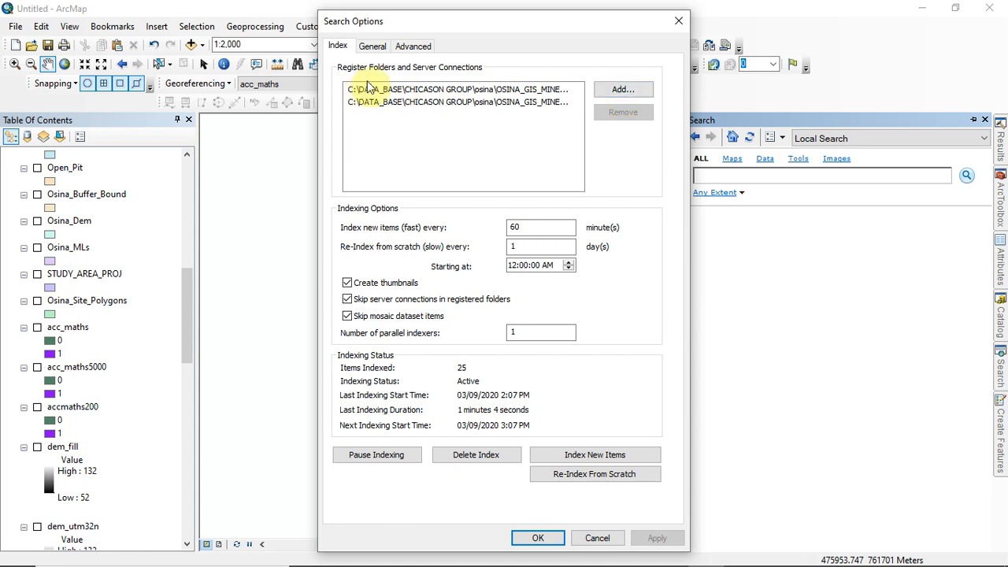
click(615, 93)
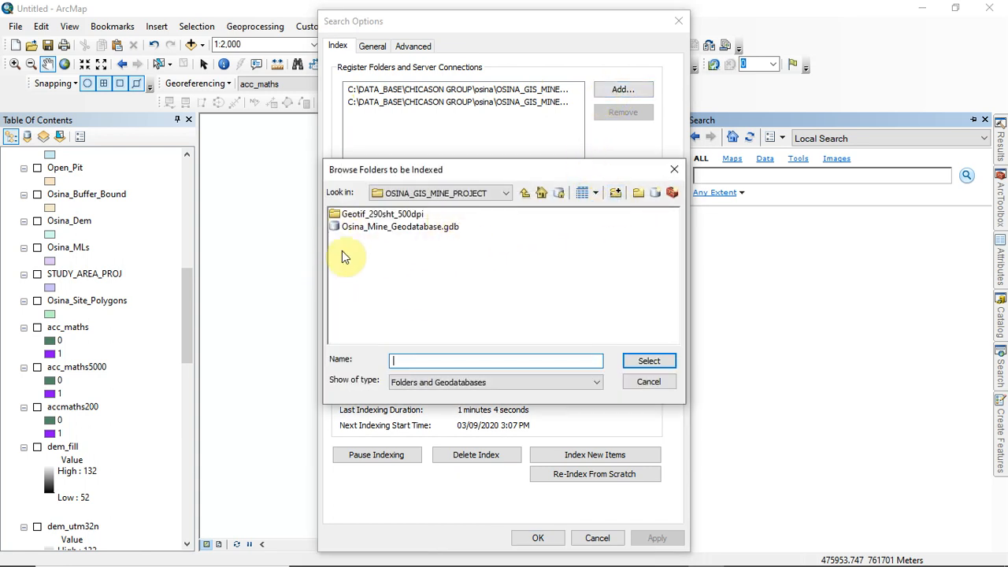
click(371, 217)
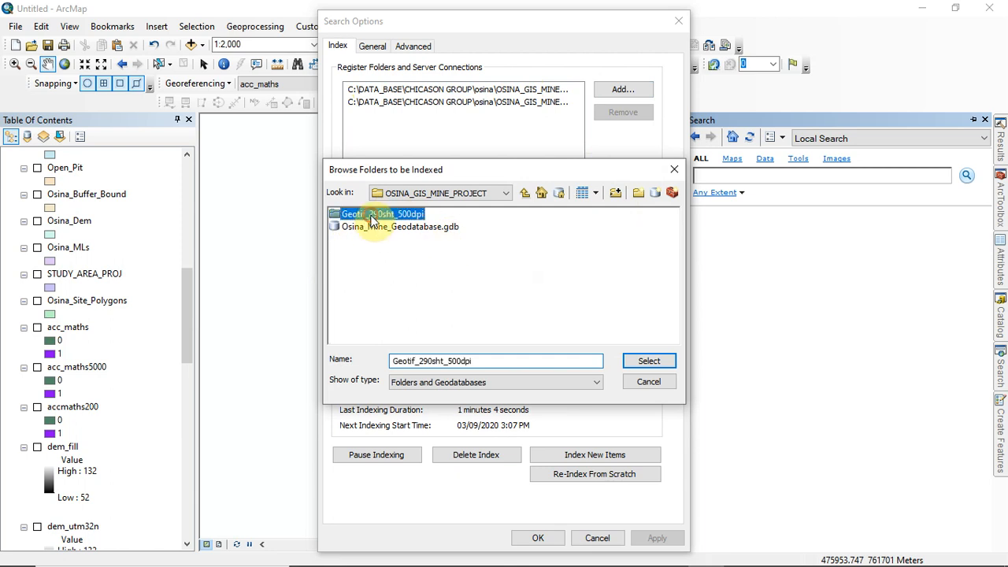
click(658, 364)
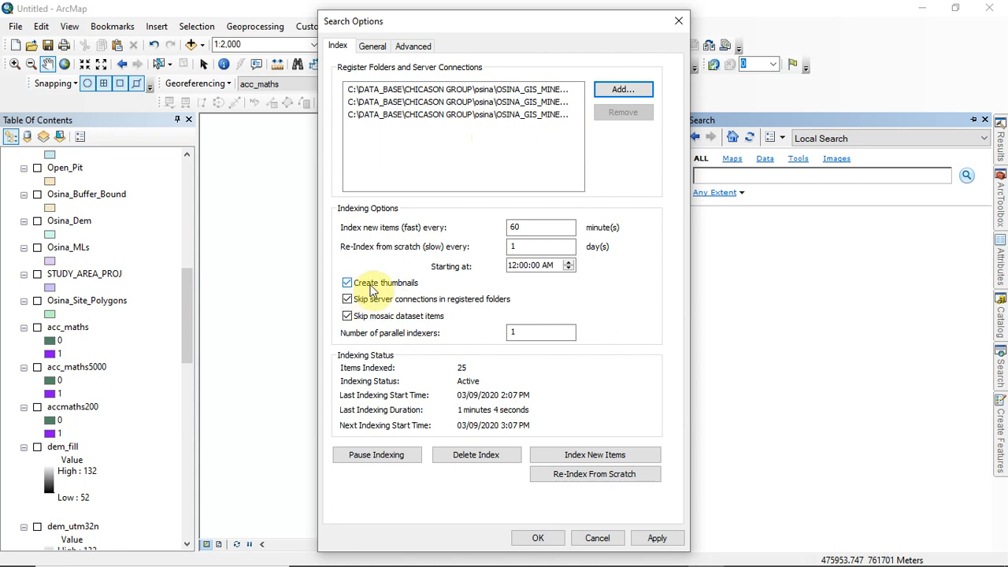
Step: Check the General search options and apply the index settings with Create thumbnails enabled
click(347, 284)
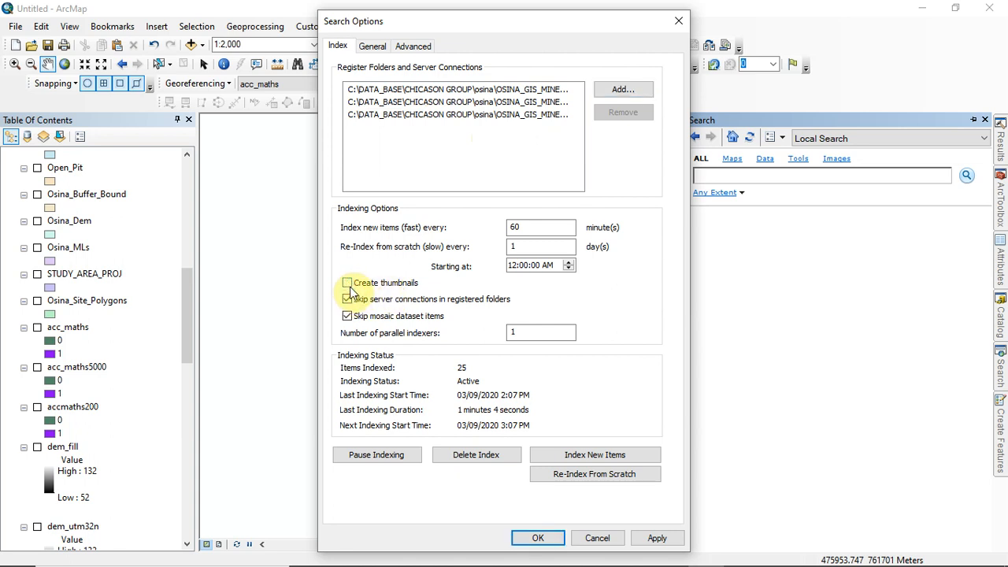
click(348, 283)
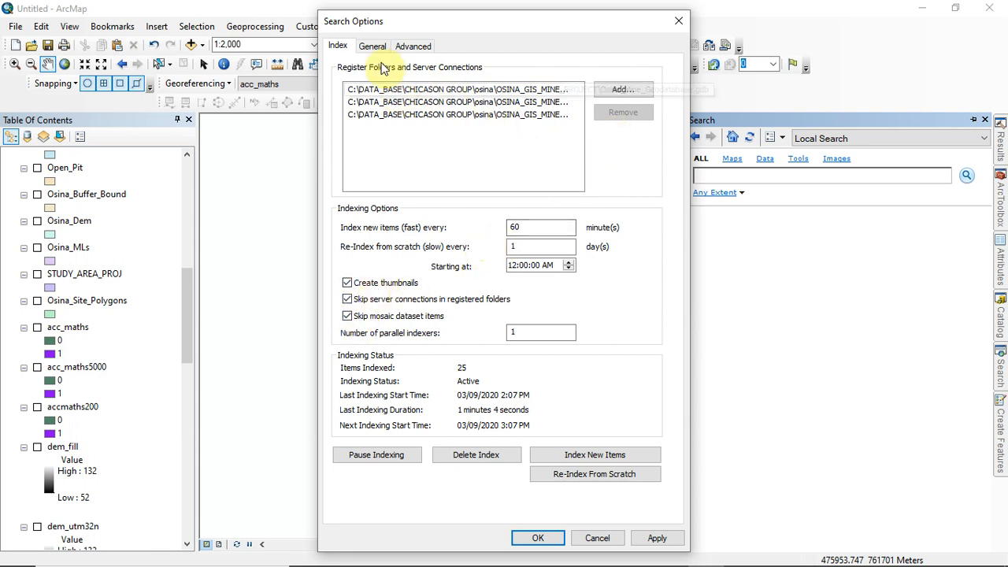
click(370, 46)
click(337, 46)
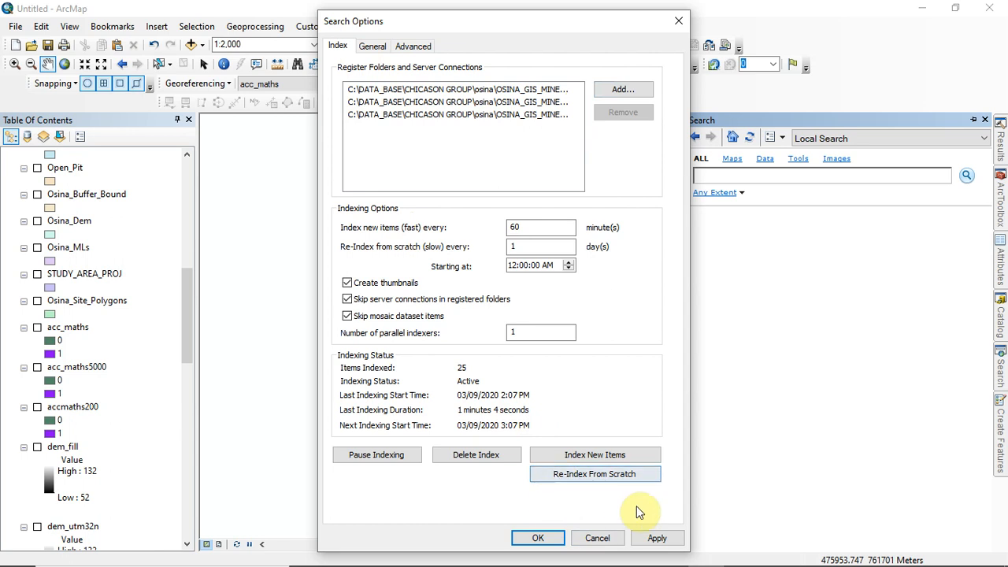
click(658, 540)
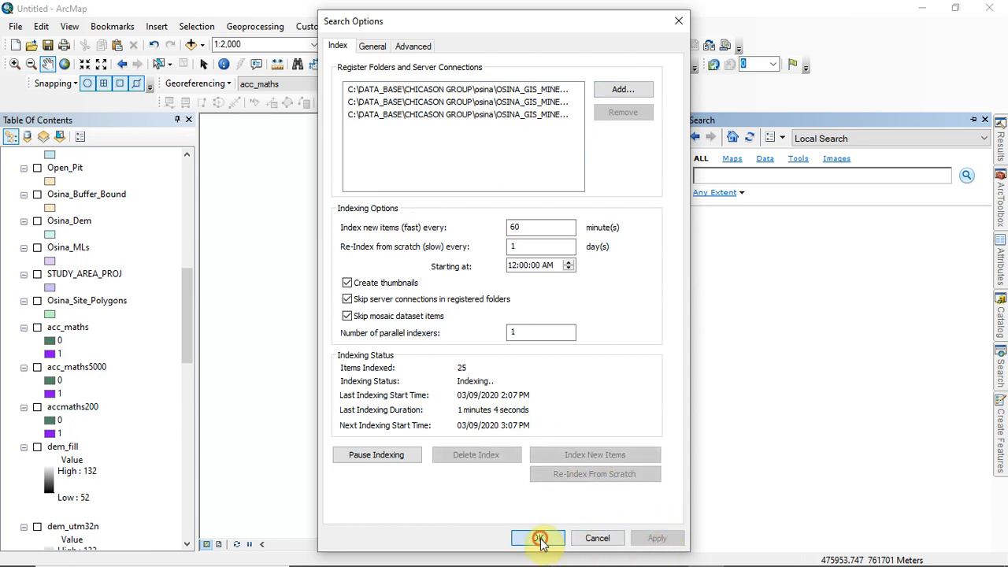
Step: Accept the search options, bring up the Search window and search all local items for "osina", going through the results list
click(539, 539)
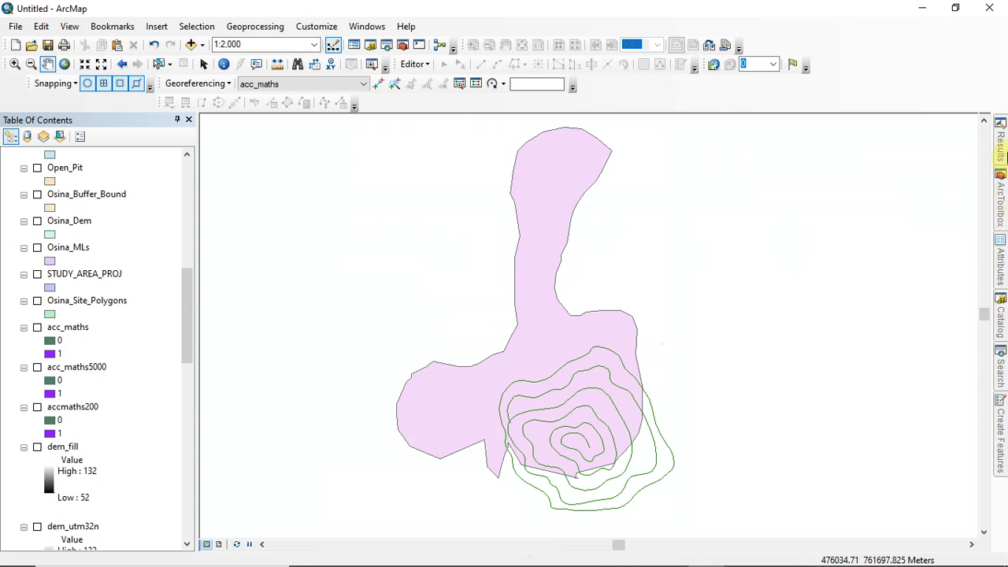
click(1003, 367)
click(717, 174)
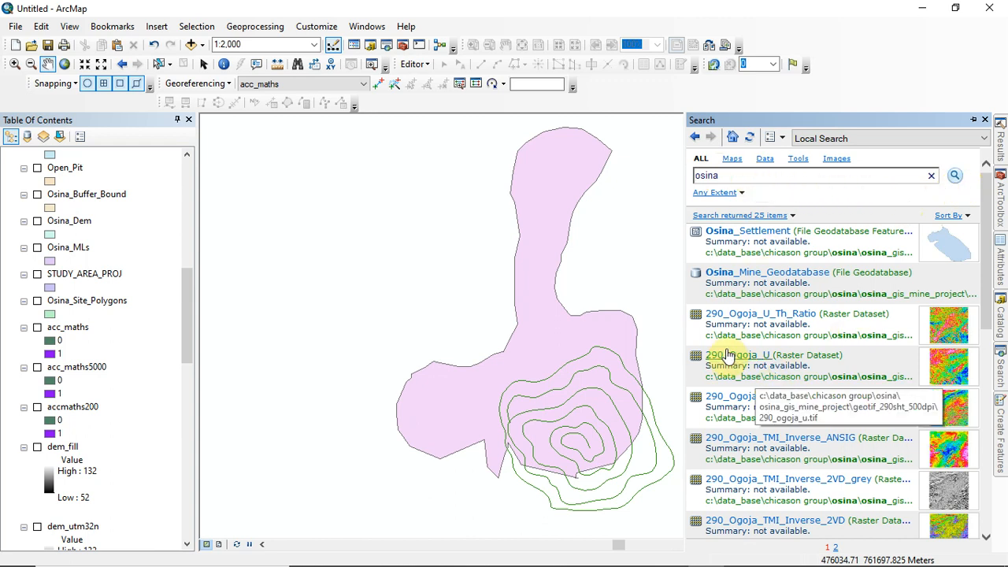
scroll(740, 307, down, 6)
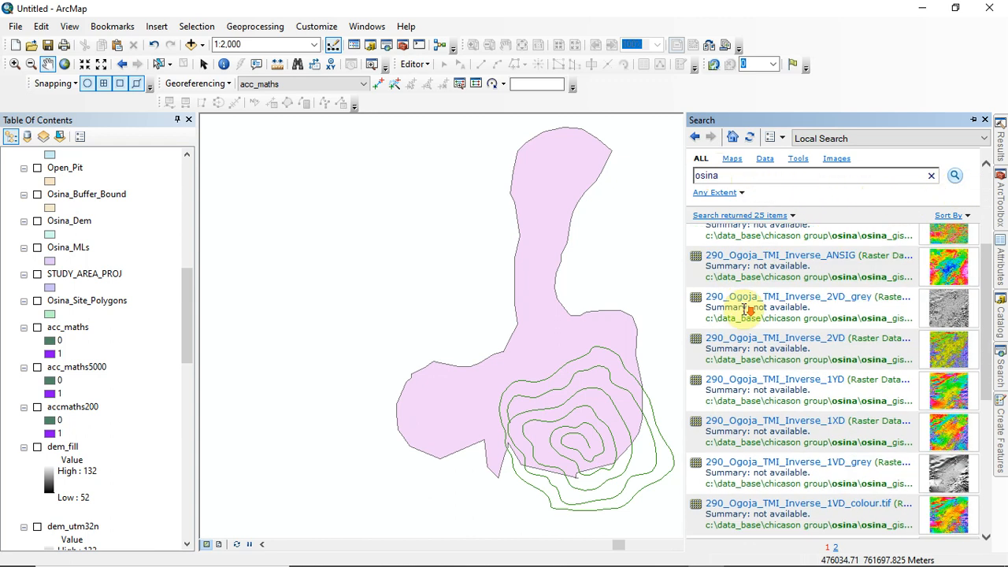
scroll(755, 331, down, 5)
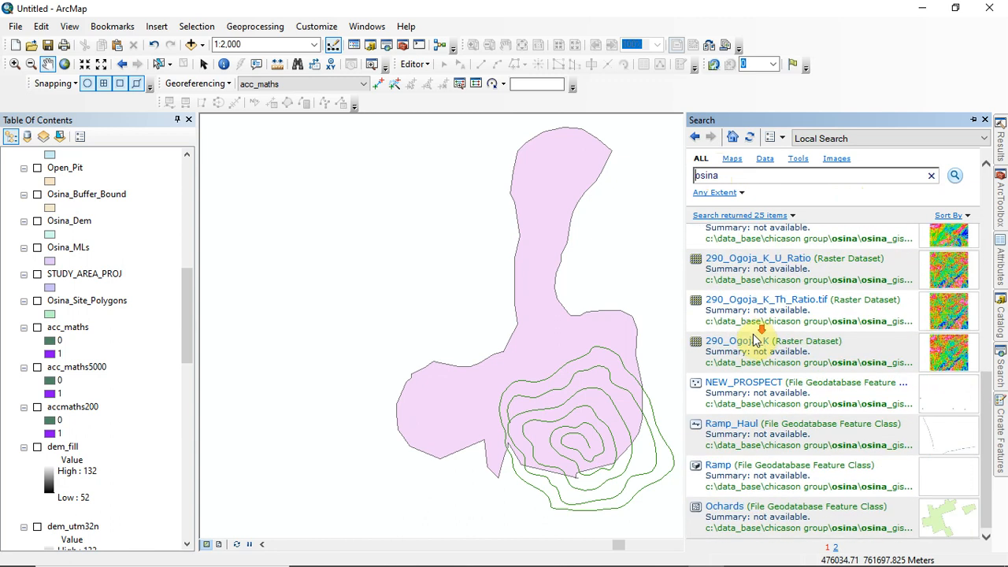
scroll(755, 337, up, 11)
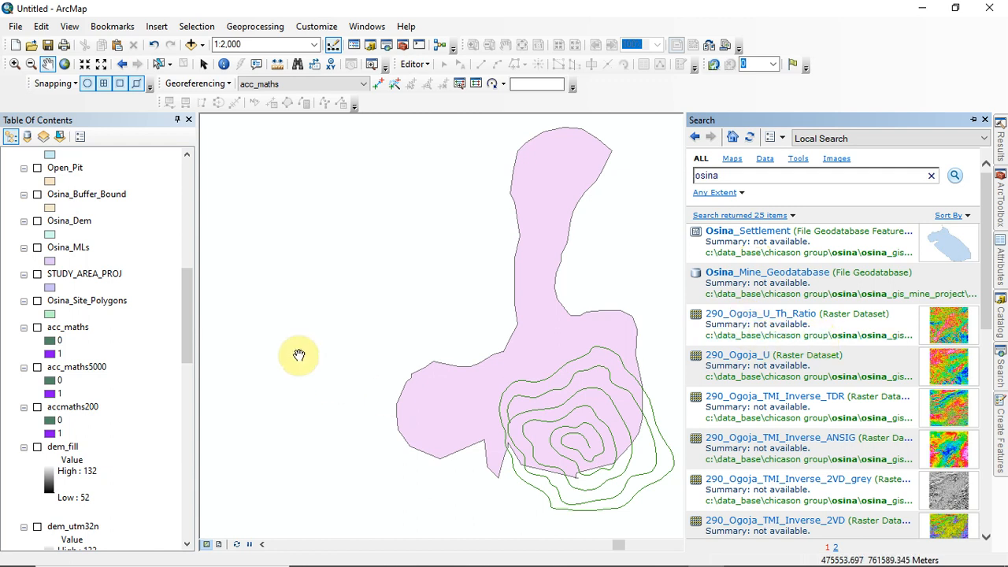
Step: Examine the 290_Ogoja raster thumbnails among the "osina" results and add Osina_Settlement from the list to the map
drag(189, 331, 198, 378)
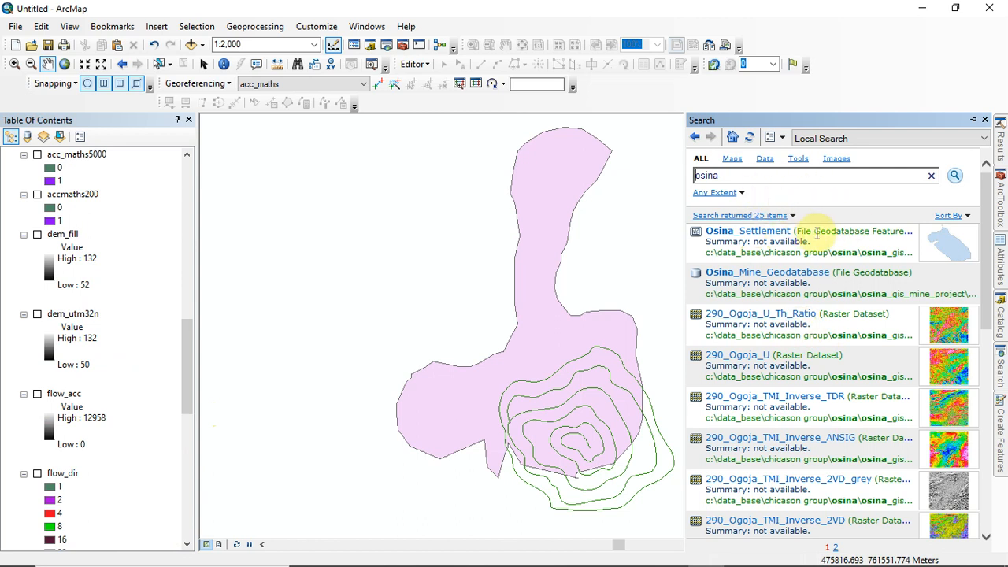
scroll(951, 404, down, 1)
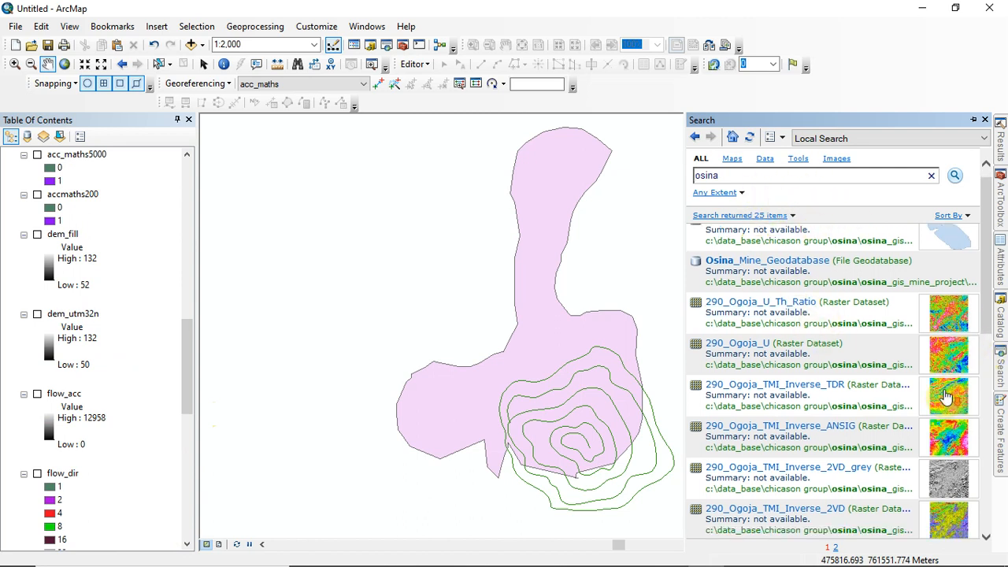
scroll(951, 404, down, 3)
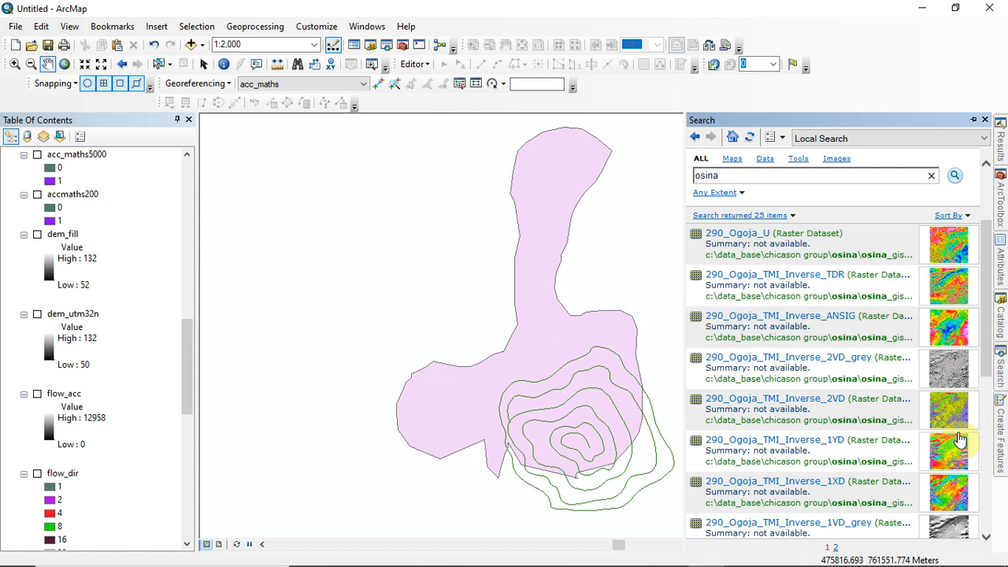
scroll(960, 439, down, 5)
scroll(950, 284, up, 8)
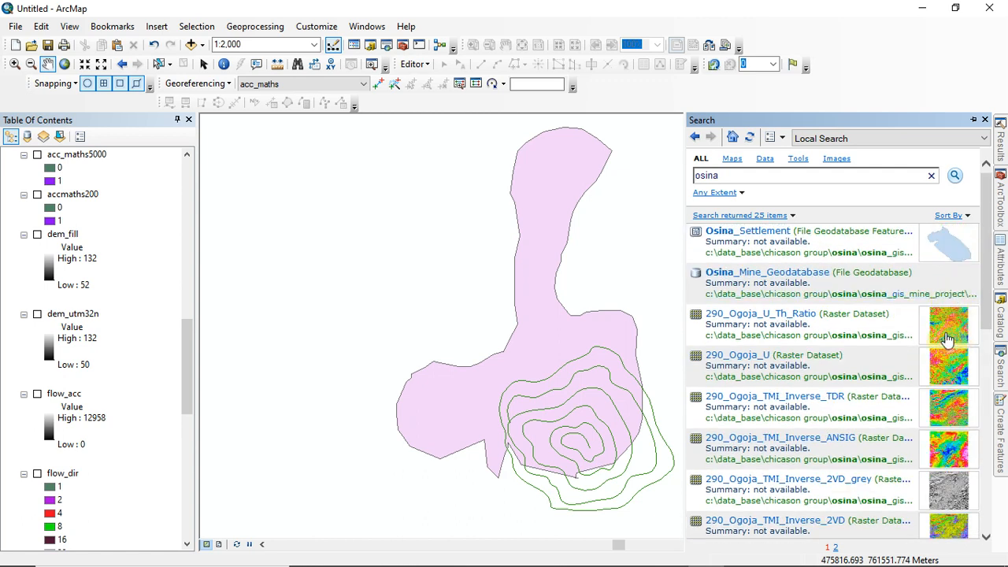
scroll(952, 386, down, 4)
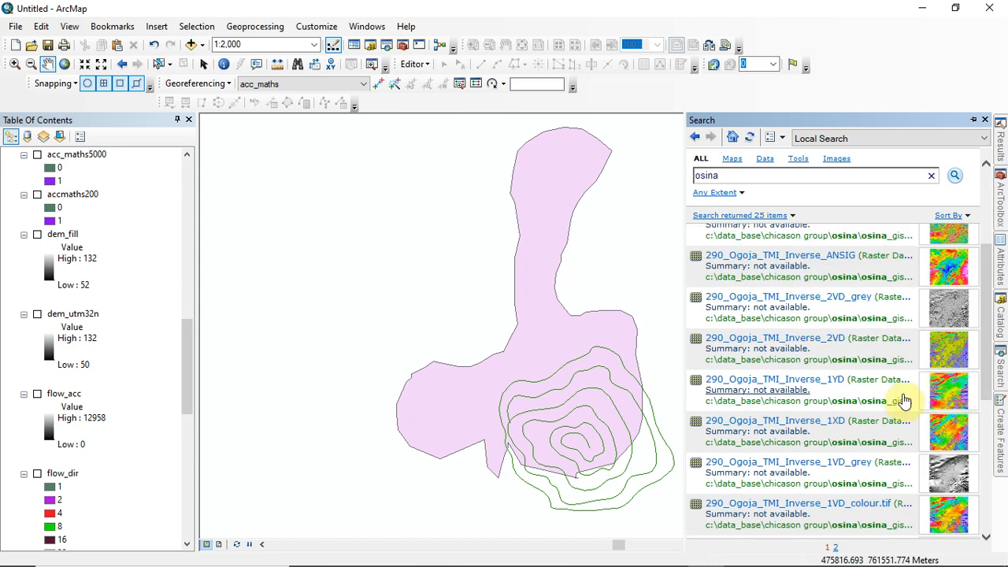
scroll(954, 410, down, 3)
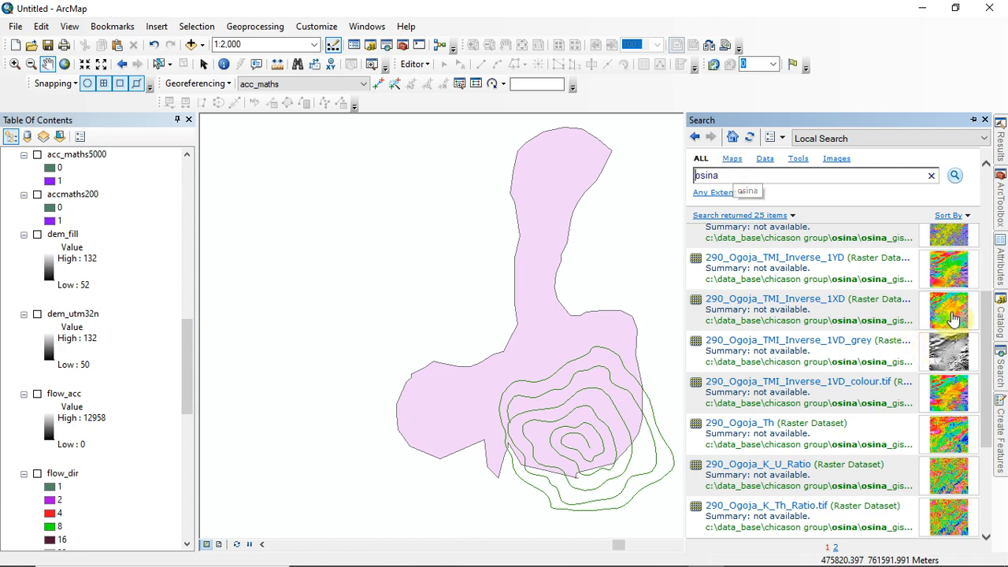
scroll(954, 317, down, 3)
scroll(950, 394, up, 5)
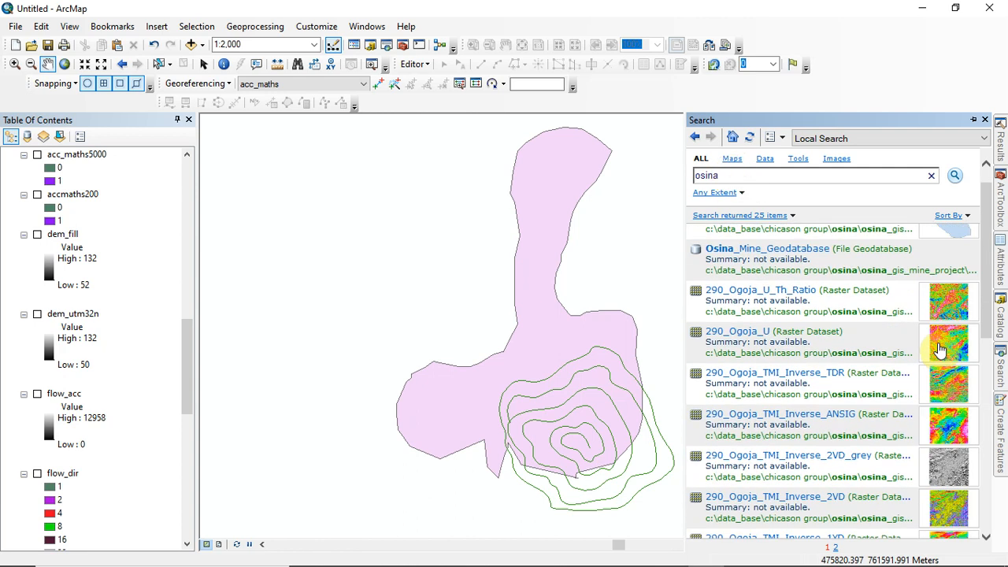
scroll(932, 347, up, 1)
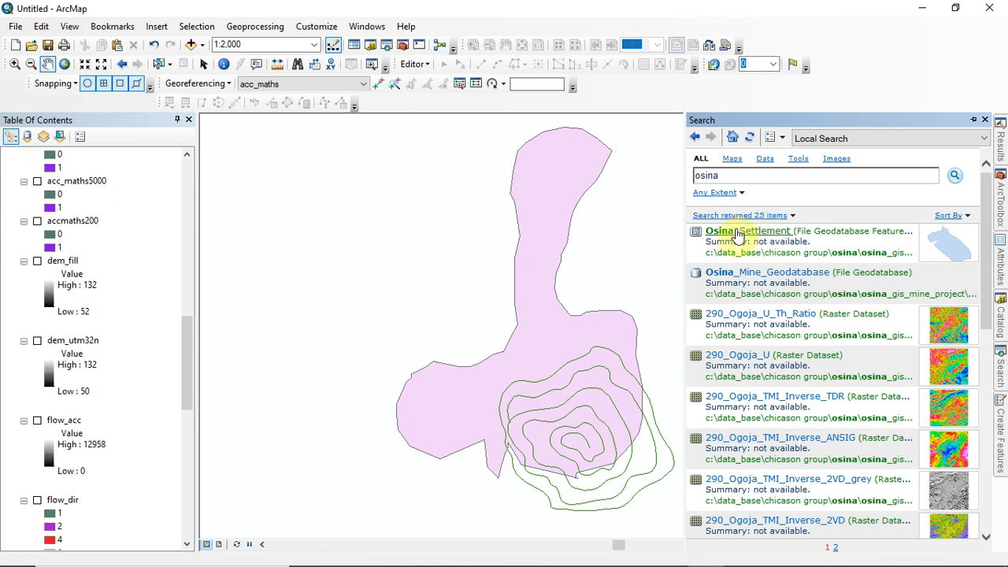
Step: Add the Ramp and Ramp_Haul feature classes from the search results to the map
drag(187, 370, 197, 213)
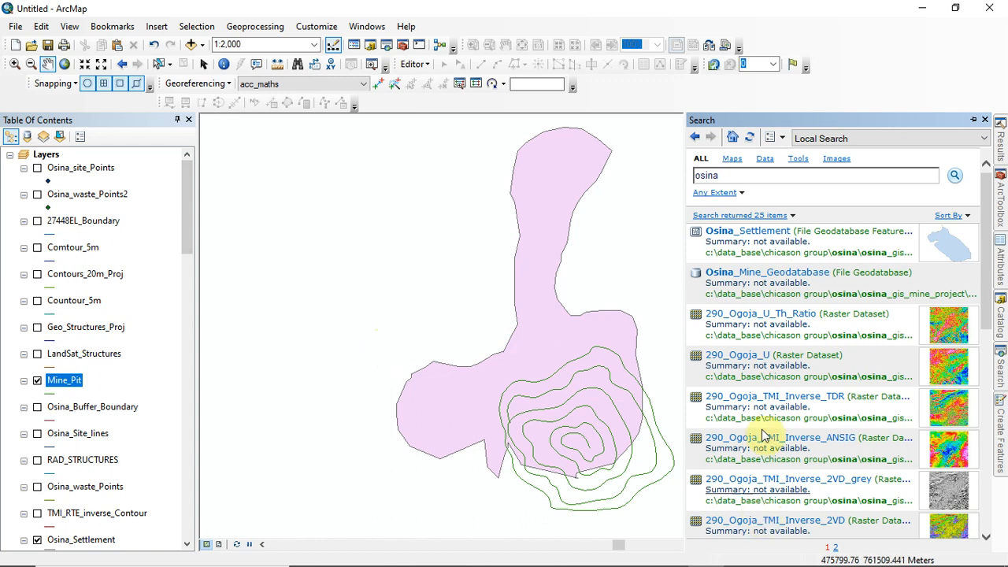
scroll(811, 394, down, 3)
scroll(788, 472, down, 4)
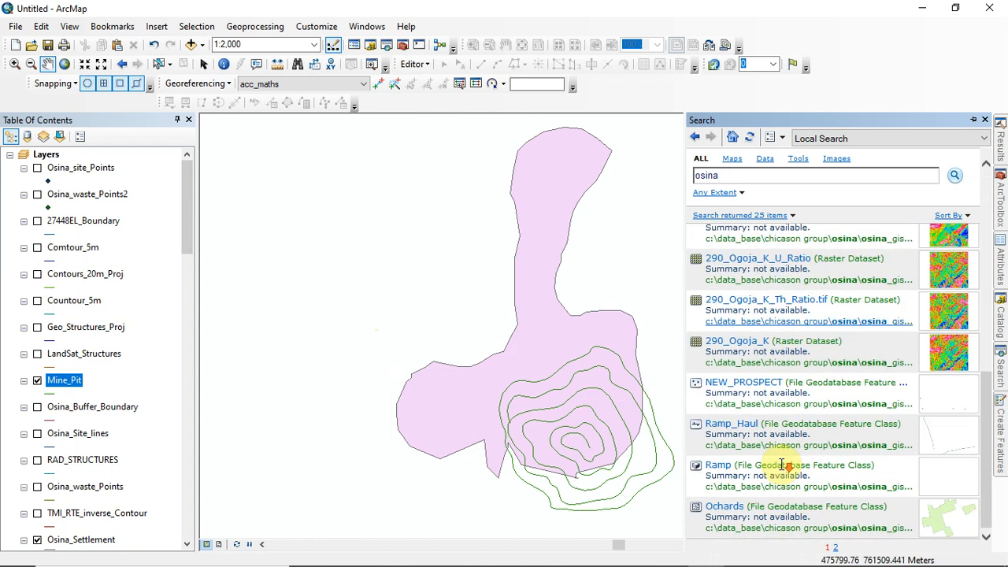
double_click(716, 470)
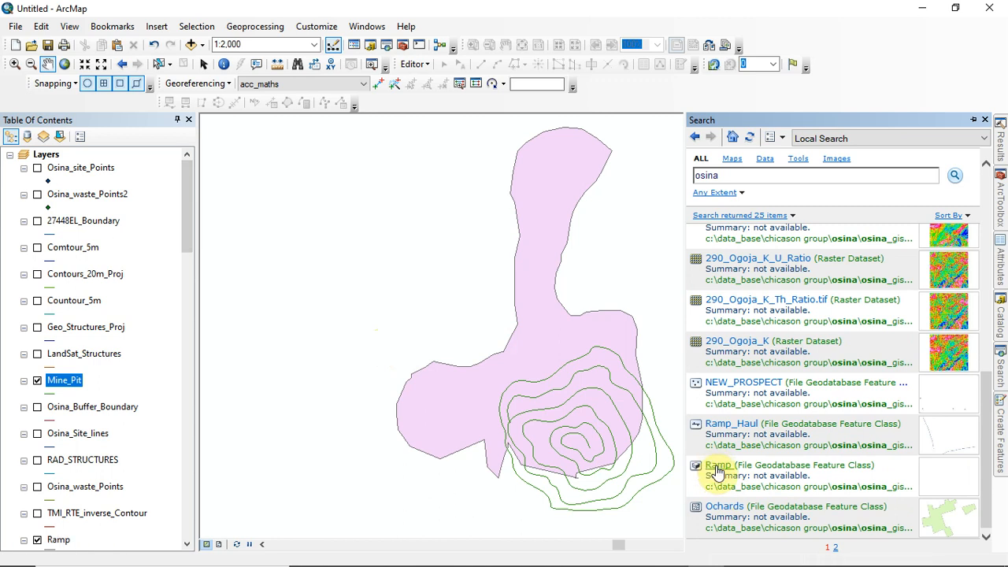
drag(183, 254, 183, 266)
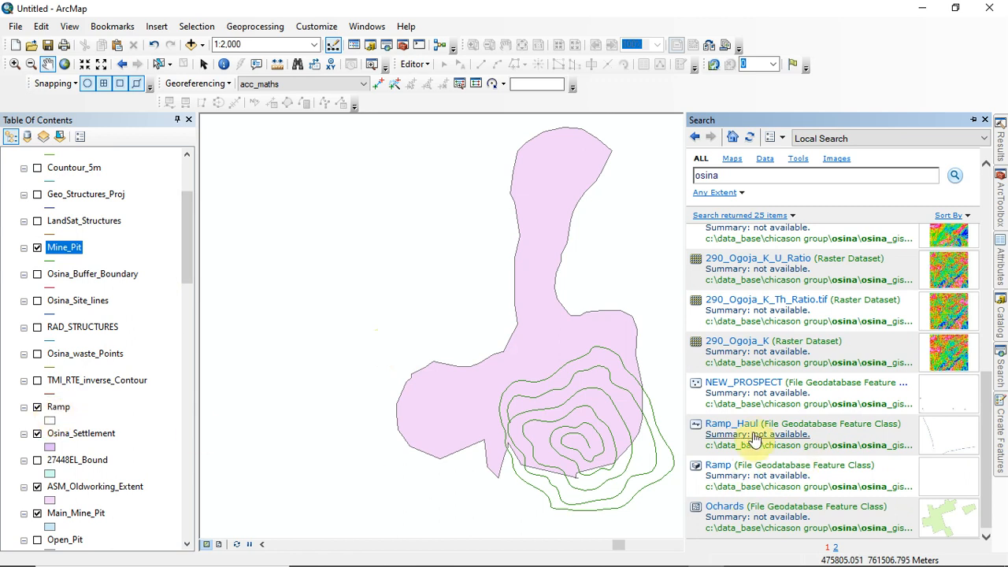
mouse_move(753, 429)
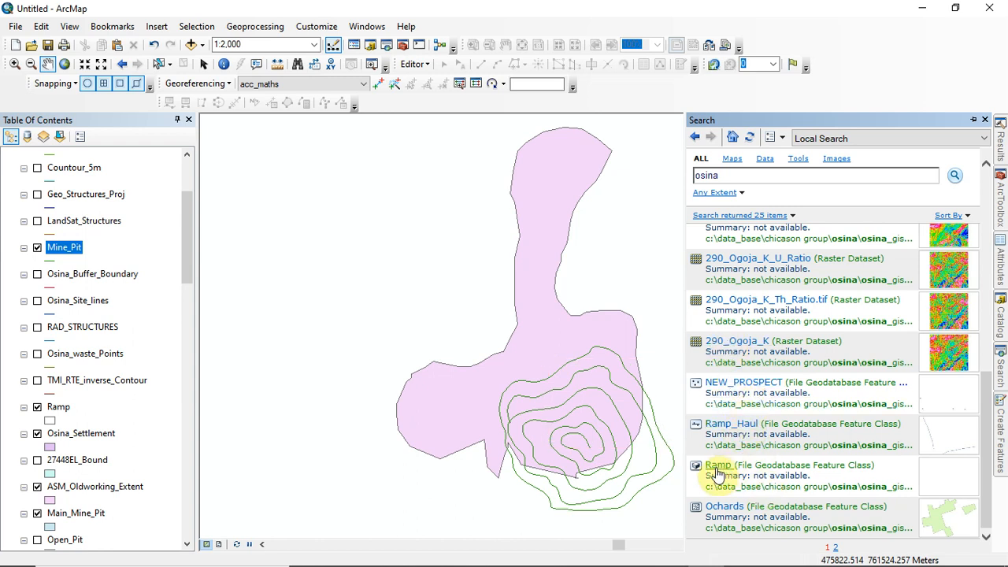
click(729, 426)
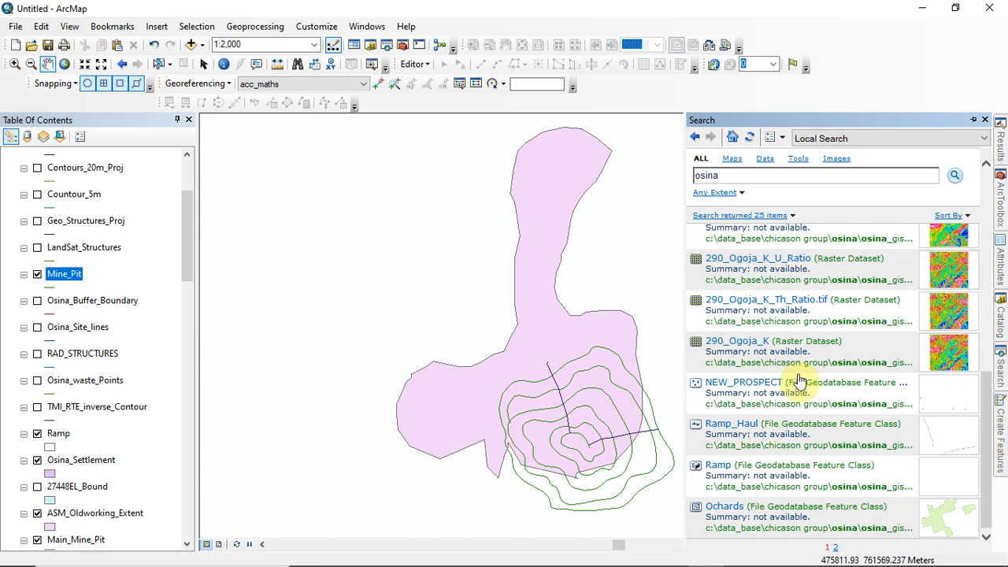
Step: Review the extent filter choices for the search, keep Any Extent, and close the Search window
click(742, 193)
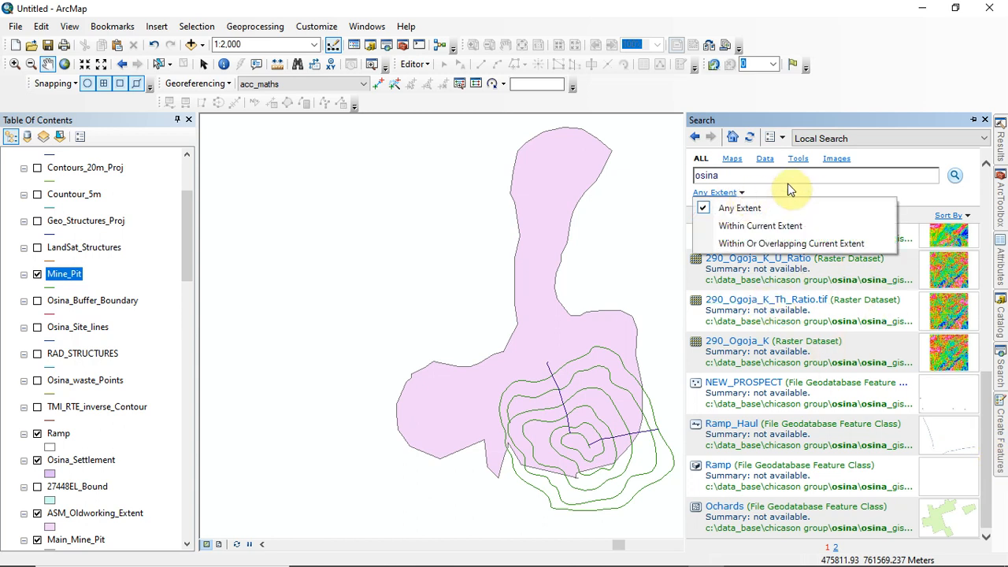
click(790, 177)
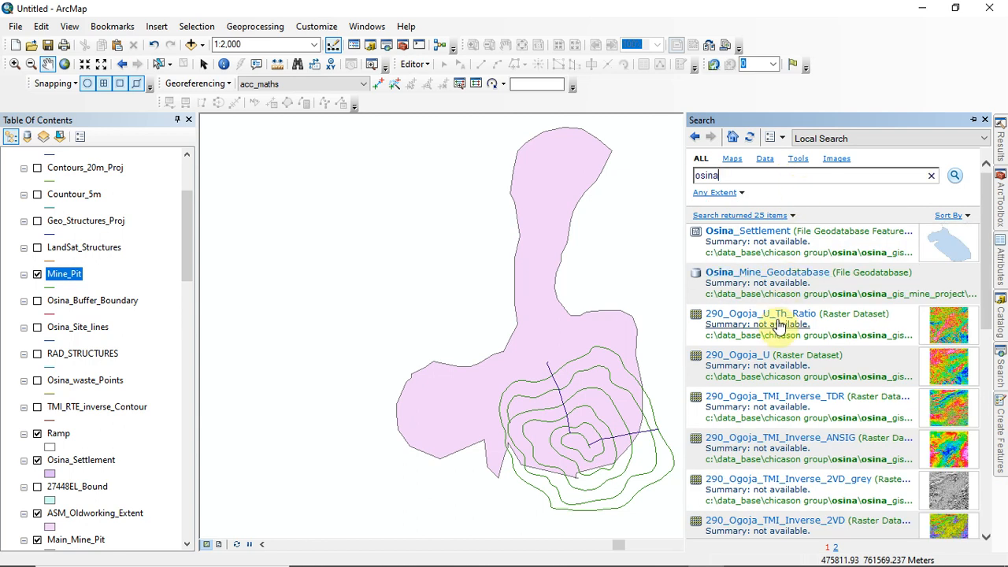
click(985, 119)
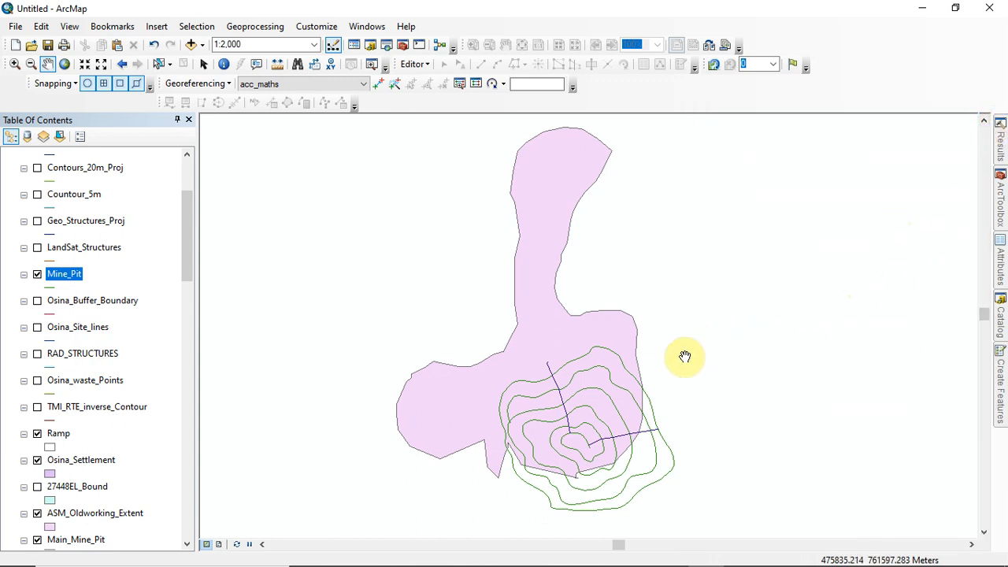
Step: Turn on all the hidden layers from Osina_waste_Points2 down to Osina_Site_lines
drag(653, 363, 669, 289)
drag(549, 276, 565, 333)
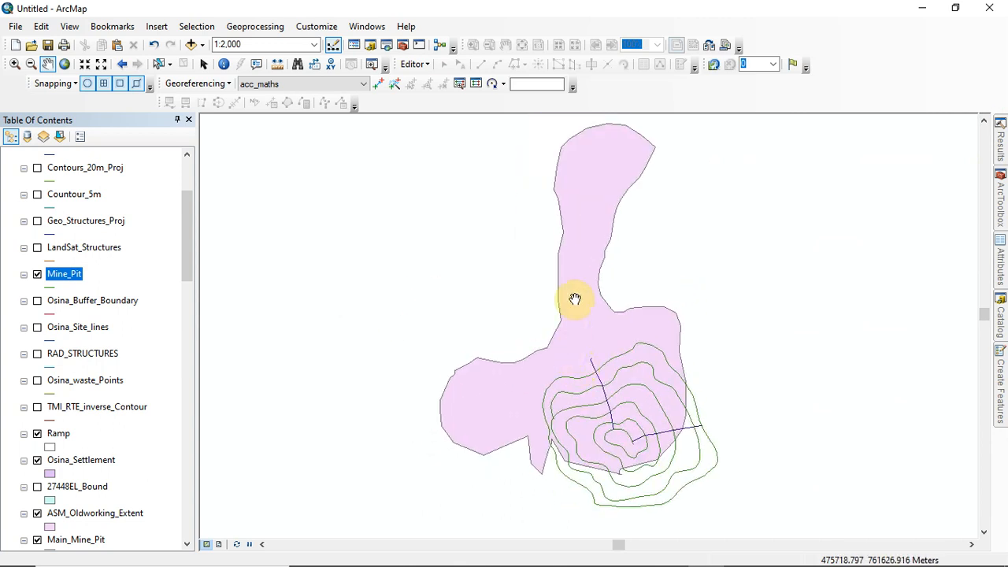
drag(182, 259, 182, 212)
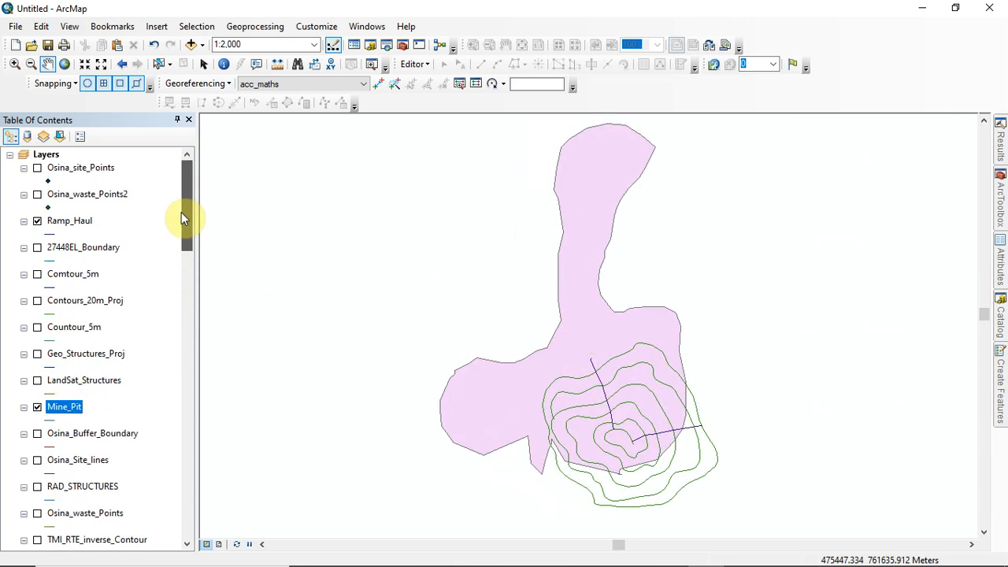
drag(585, 391, 540, 397)
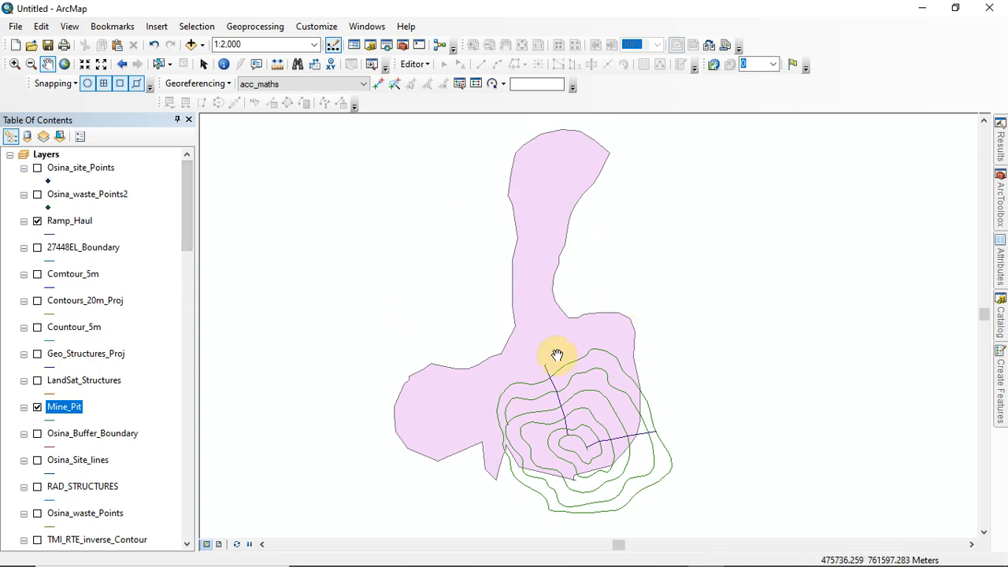
click(37, 220)
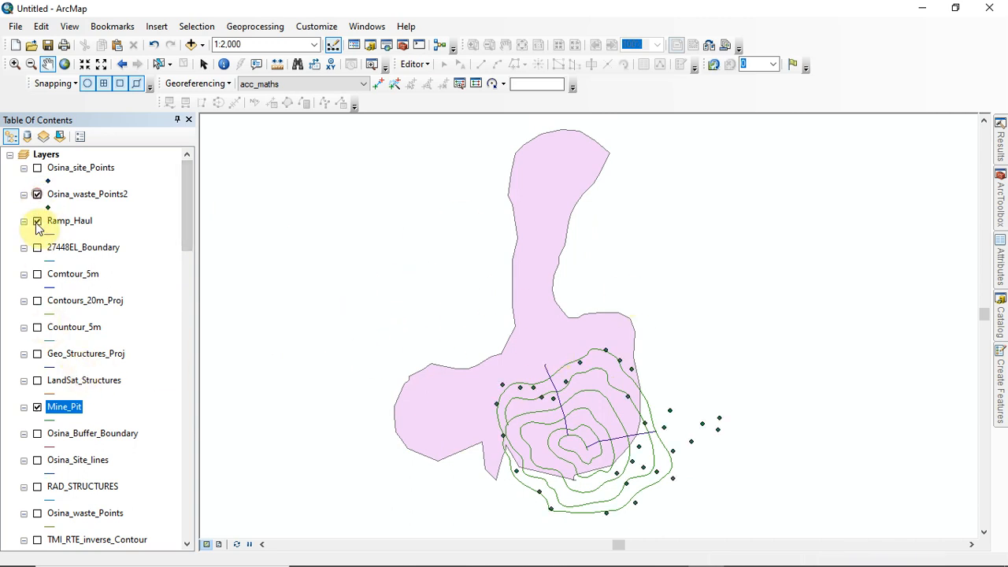
click(37, 248)
click(37, 301)
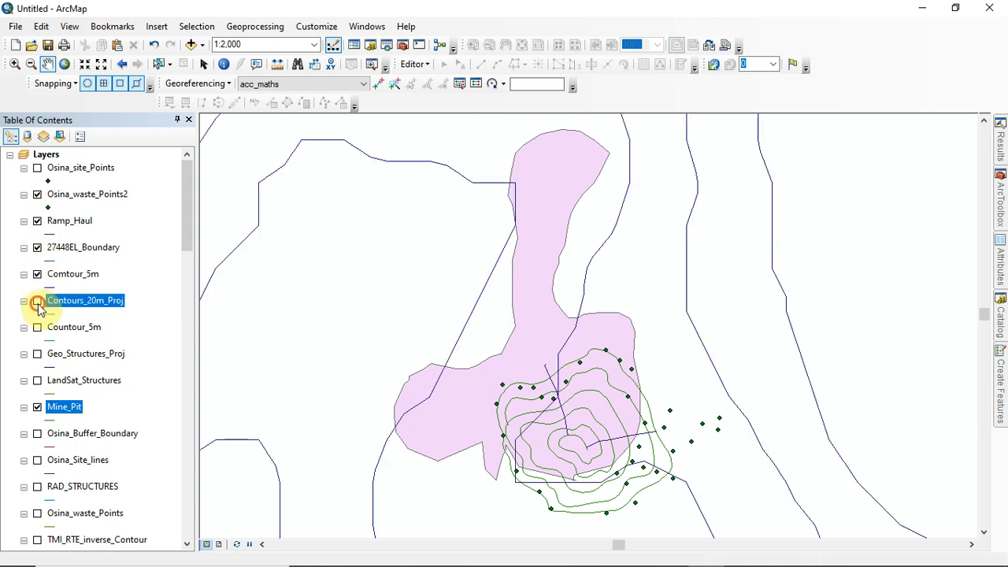
click(37, 327)
click(37, 353)
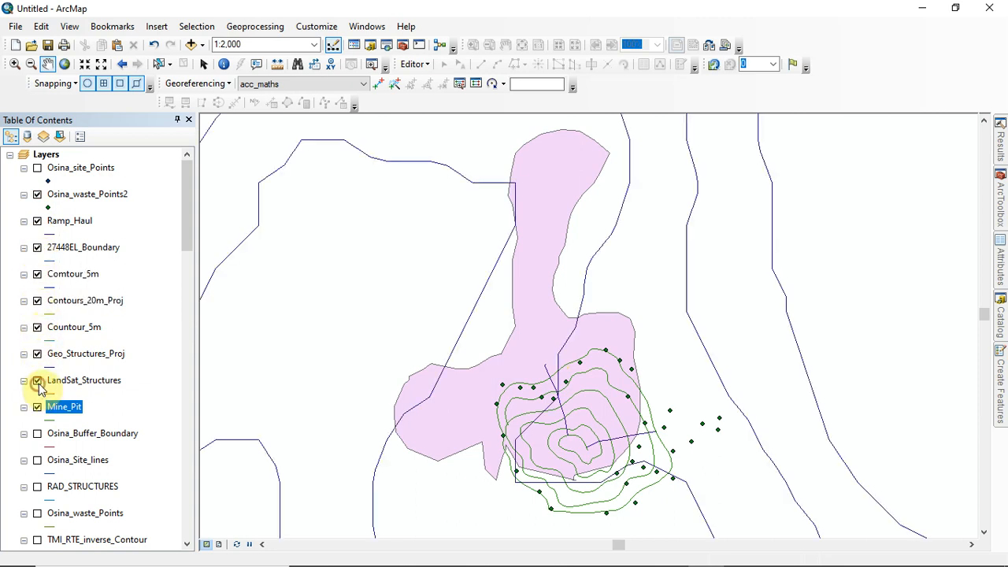
click(37, 460)
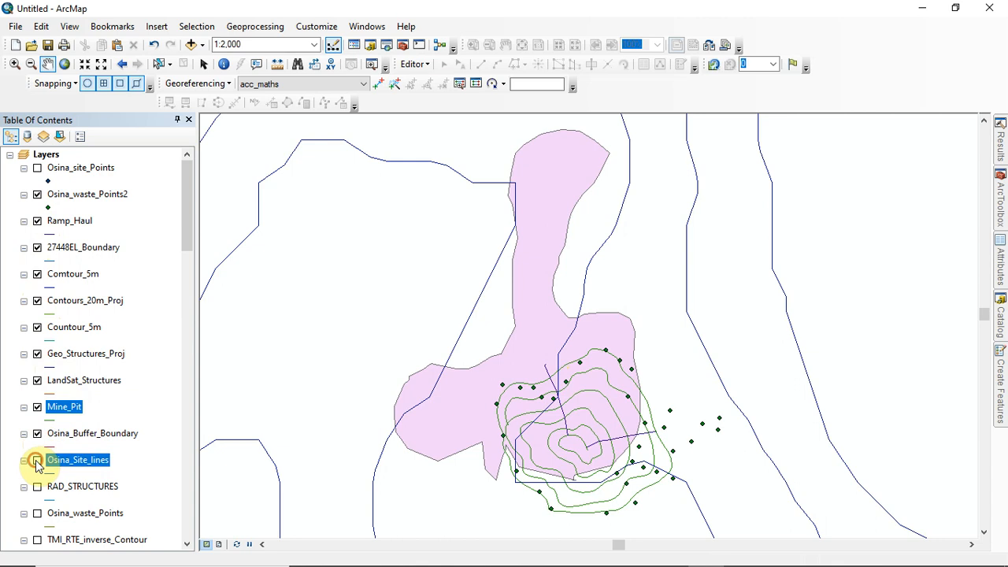
Step: Turn on the RAD_STRUCTURES, Osina_waste_Points and TMI_RTE_inverse_Contour layers
scroll(117, 444, down, 1)
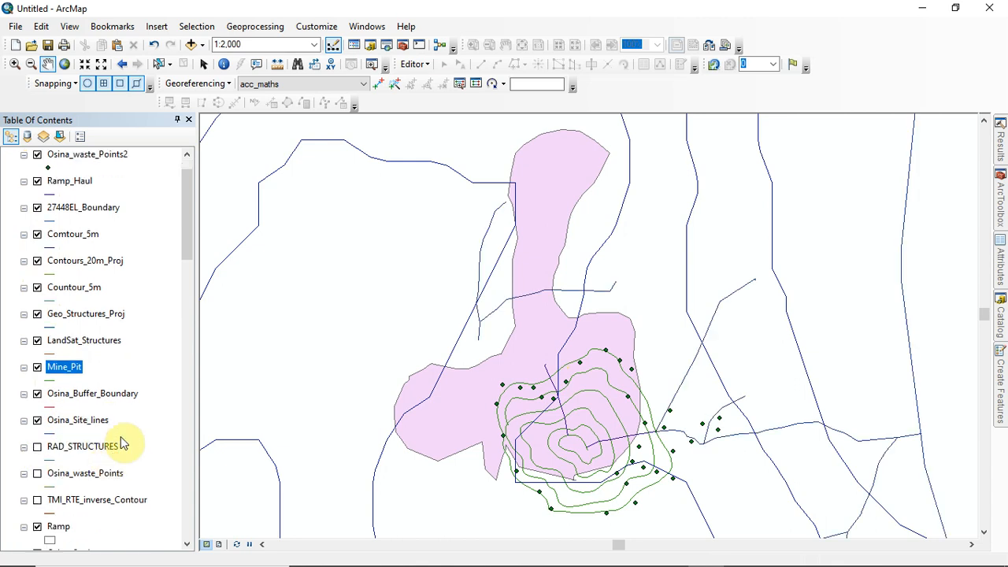
click(37, 446)
click(37, 473)
click(37, 501)
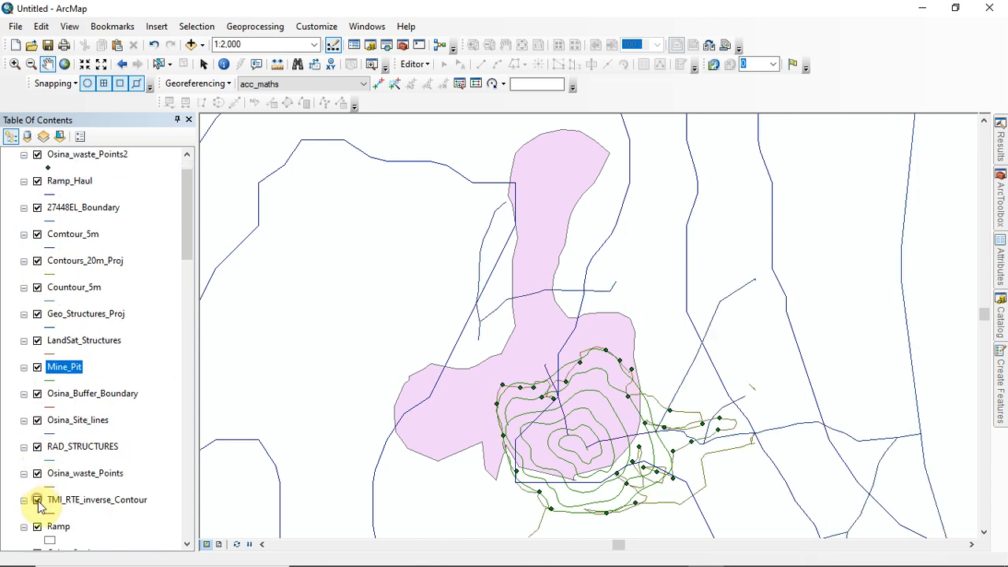
Step: Examine the enabled layers across the wider area at 1:25,000 and return to the mine pit at 1:2,000
scroll(579, 365, up, 2)
scroll(581, 365, down, 3)
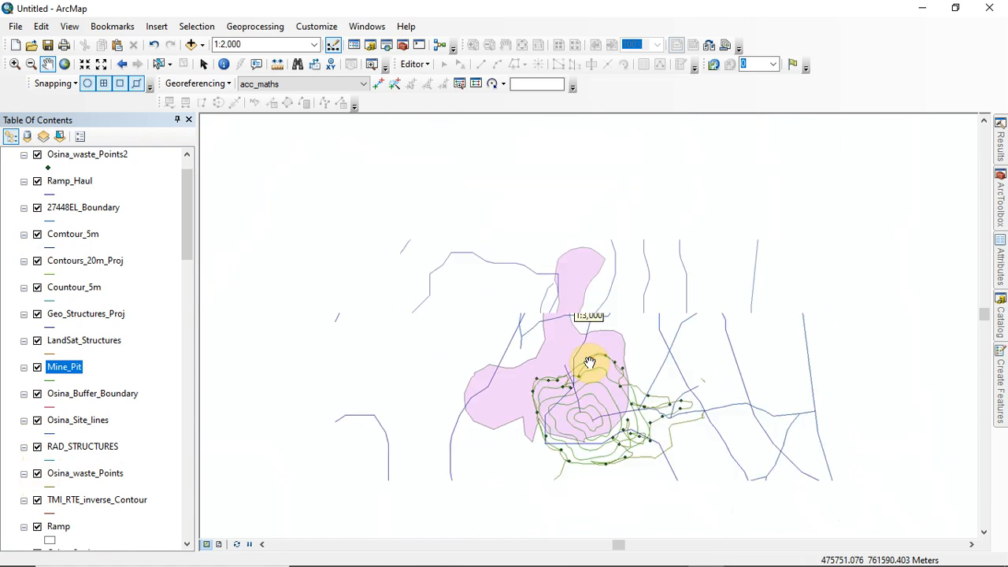
scroll(595, 366, down, 2)
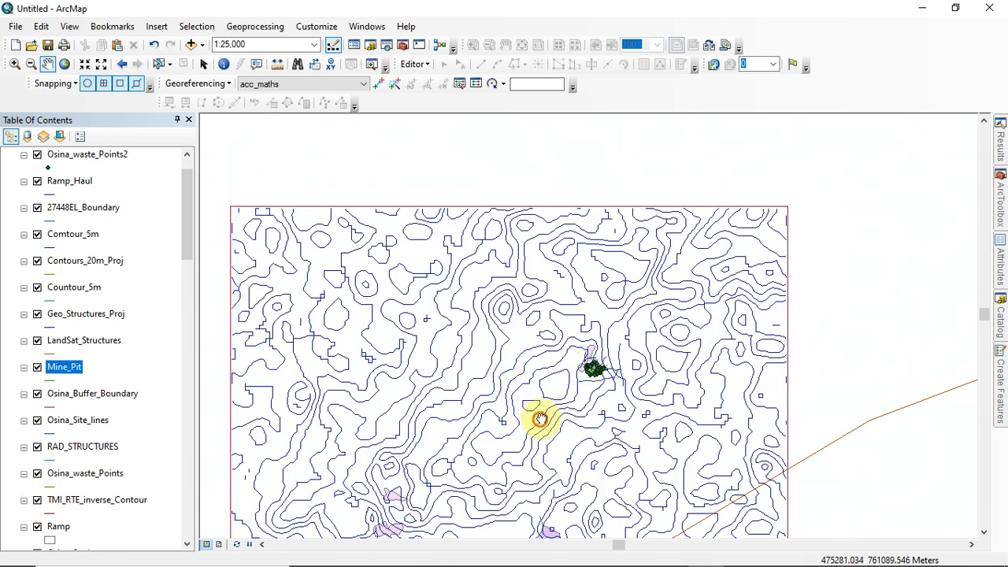
drag(591, 365, 597, 290)
scroll(611, 285, up, 1)
scroll(610, 285, up, 3)
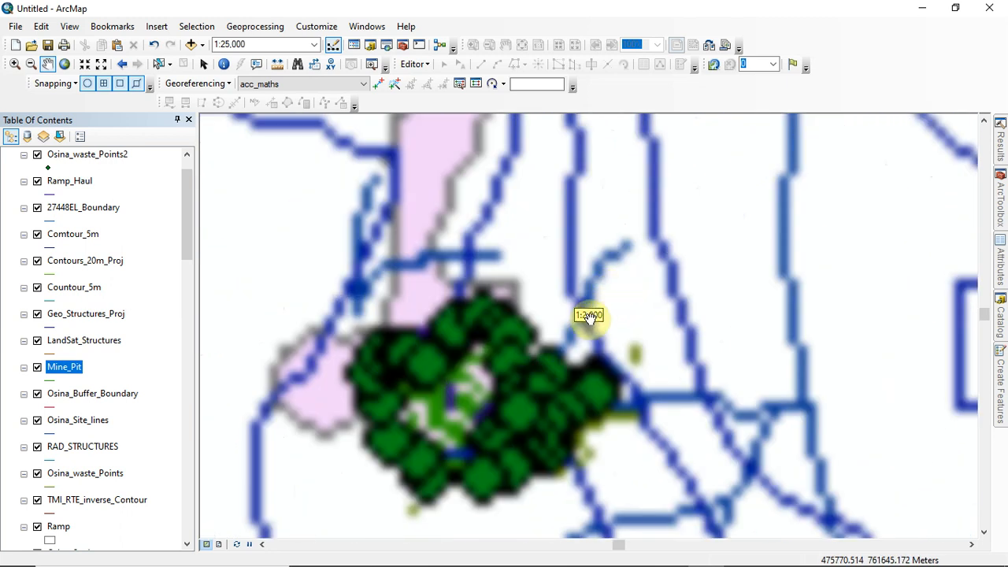
drag(505, 361, 608, 361)
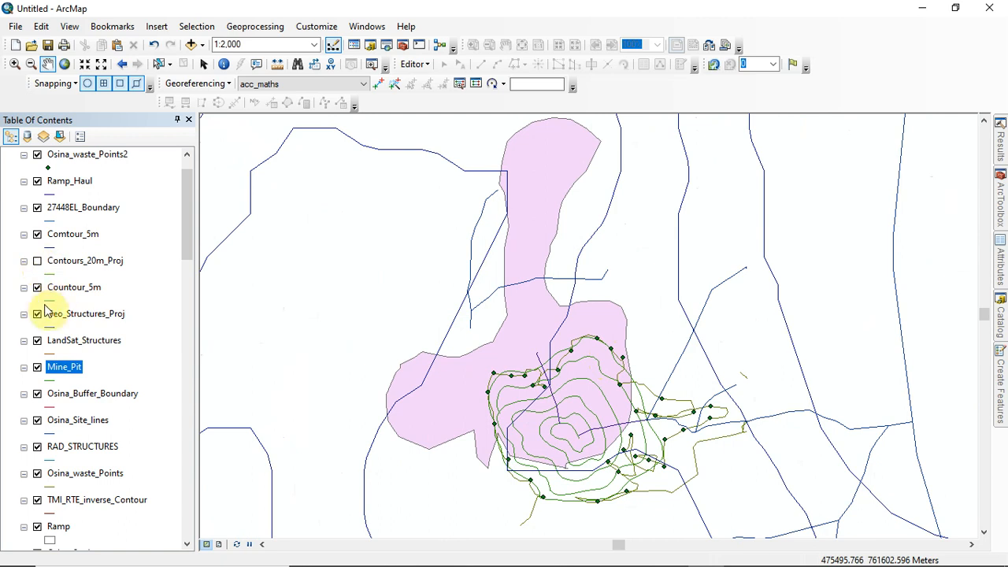
Step: Turn off the Countour_5m layer
click(37, 289)
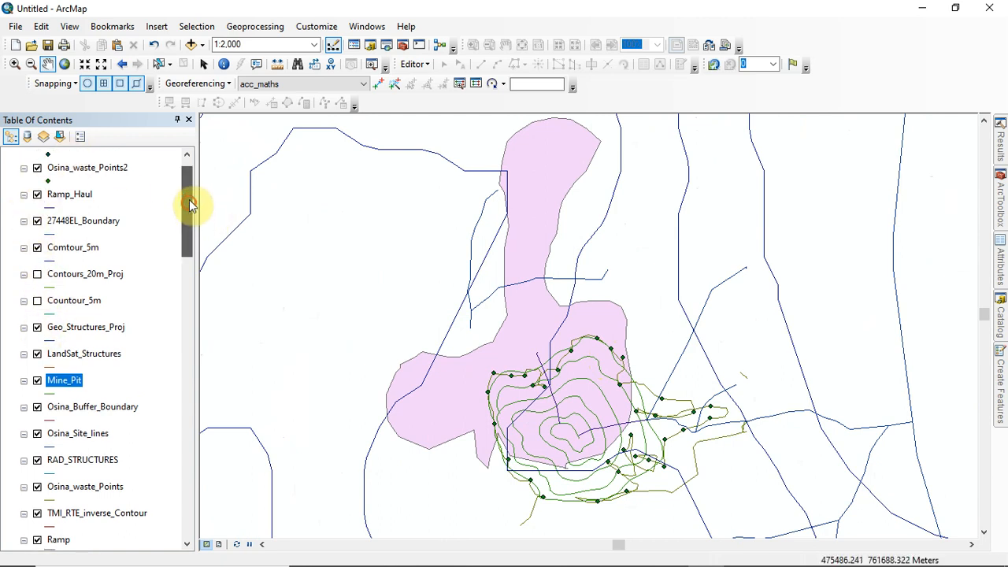
scroll(193, 213, up, 2)
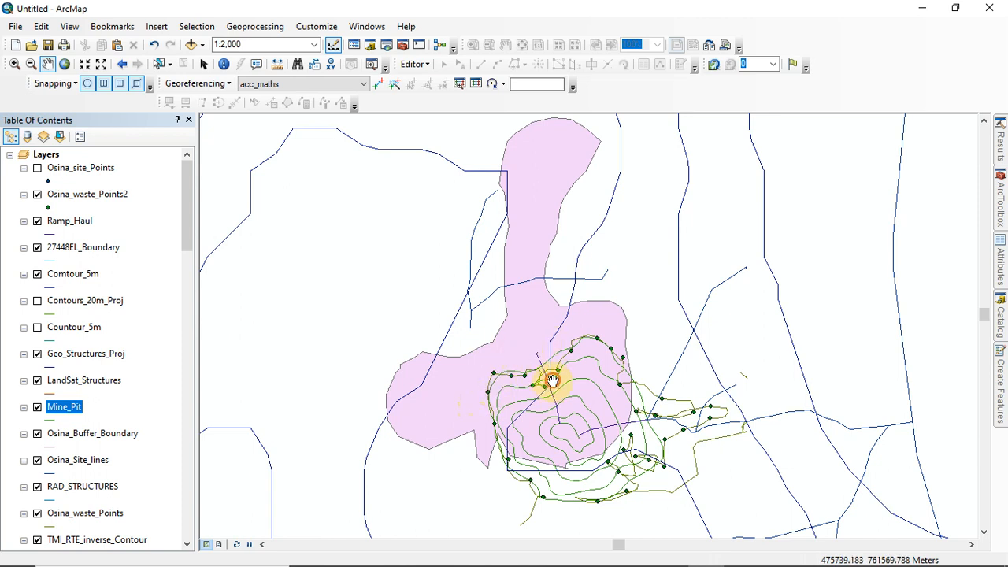
drag(554, 384, 572, 390)
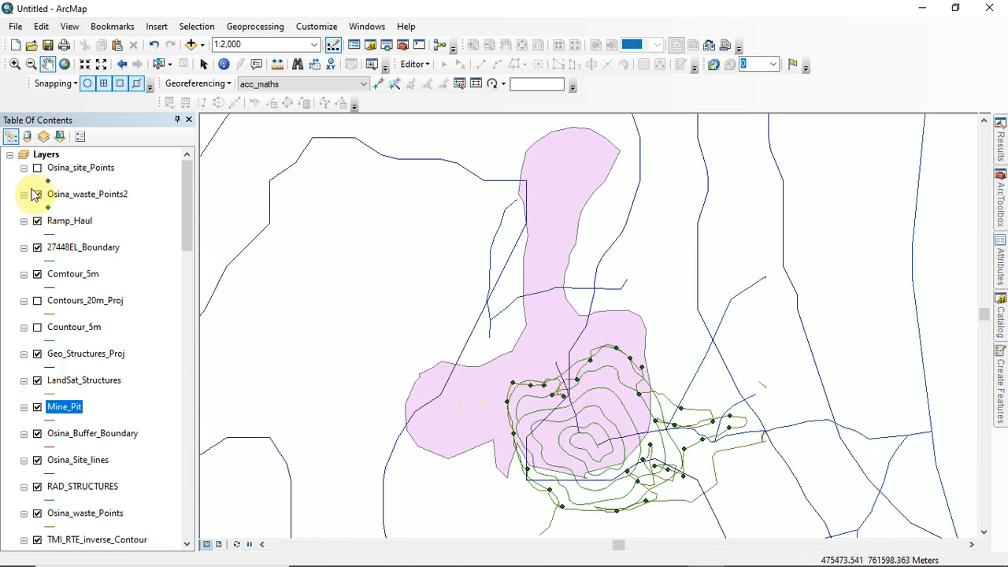
Step: Turn off every layer in the data frame at once and turn only ASM_Oldworking_Extent back on
right_click(30, 156)
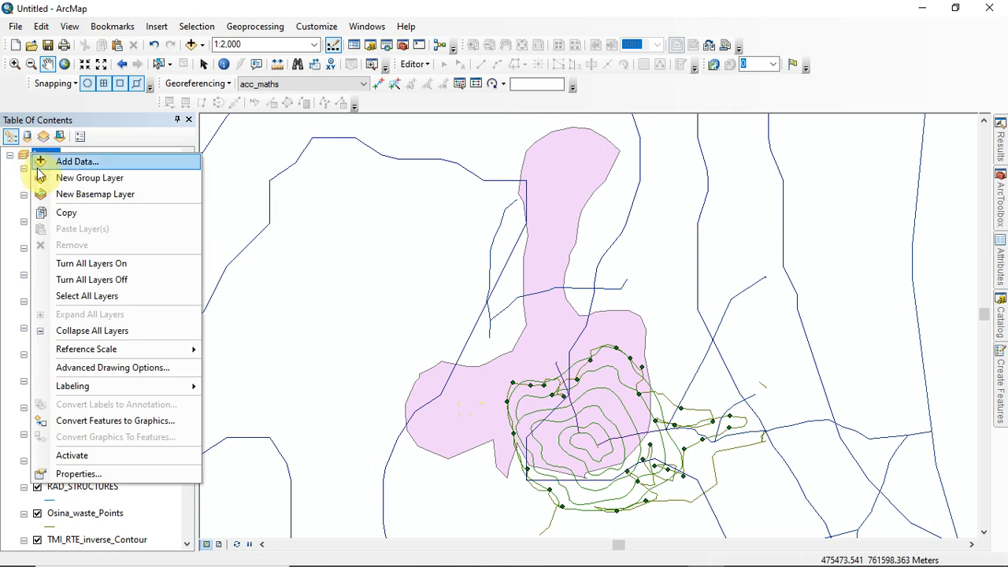
click(69, 279)
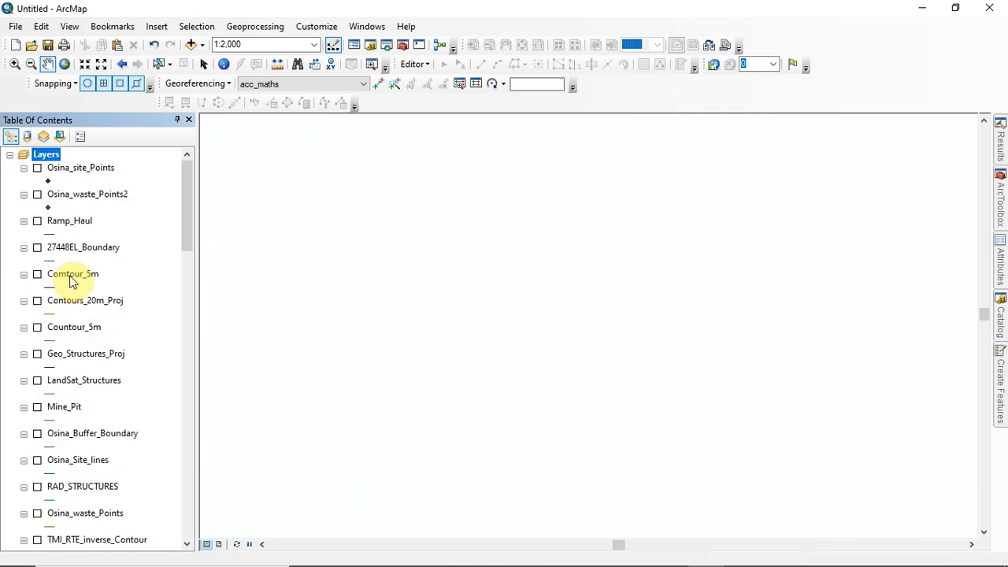
scroll(83, 353, down, 5)
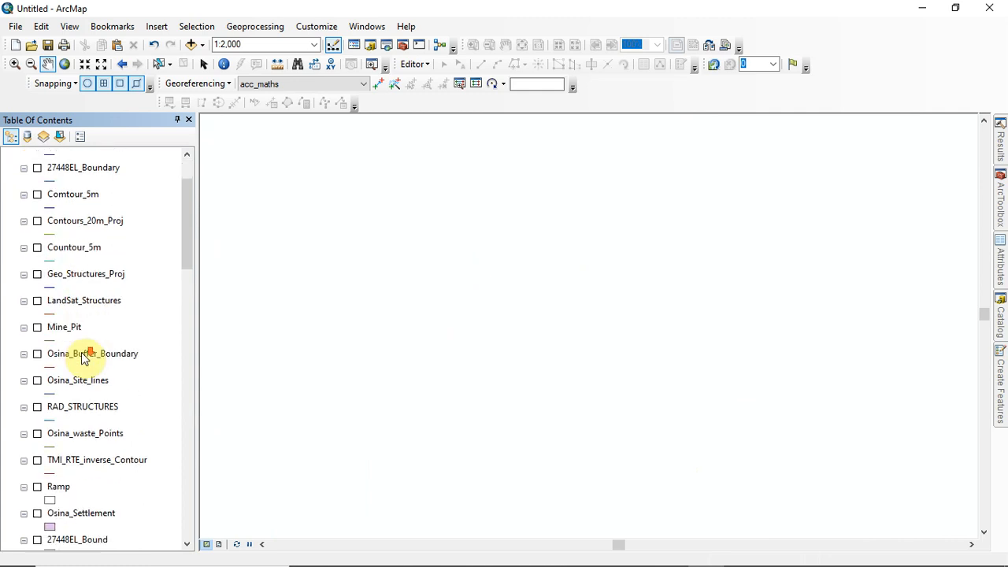
scroll(84, 358, down, 4)
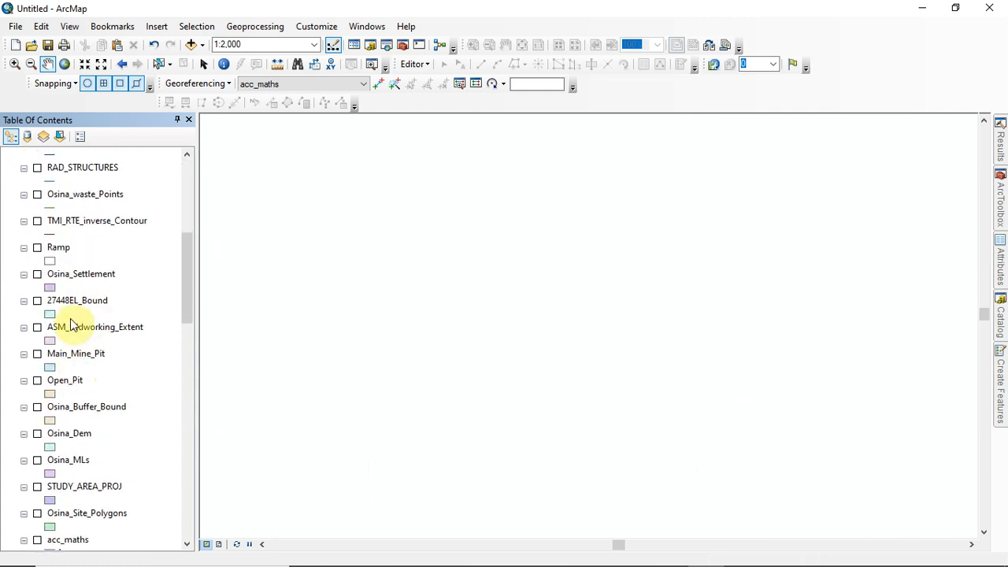
click(37, 287)
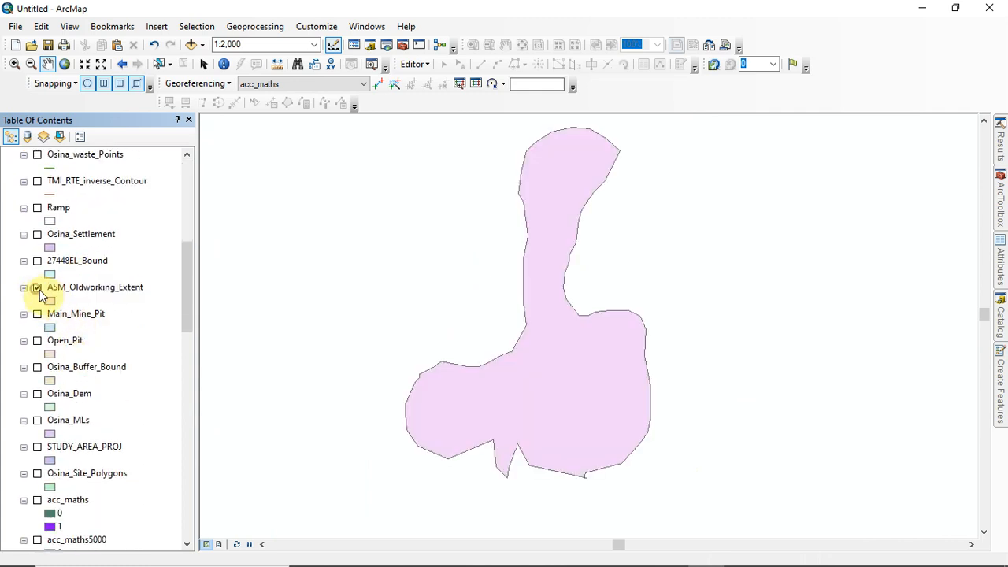
drag(565, 349, 558, 367)
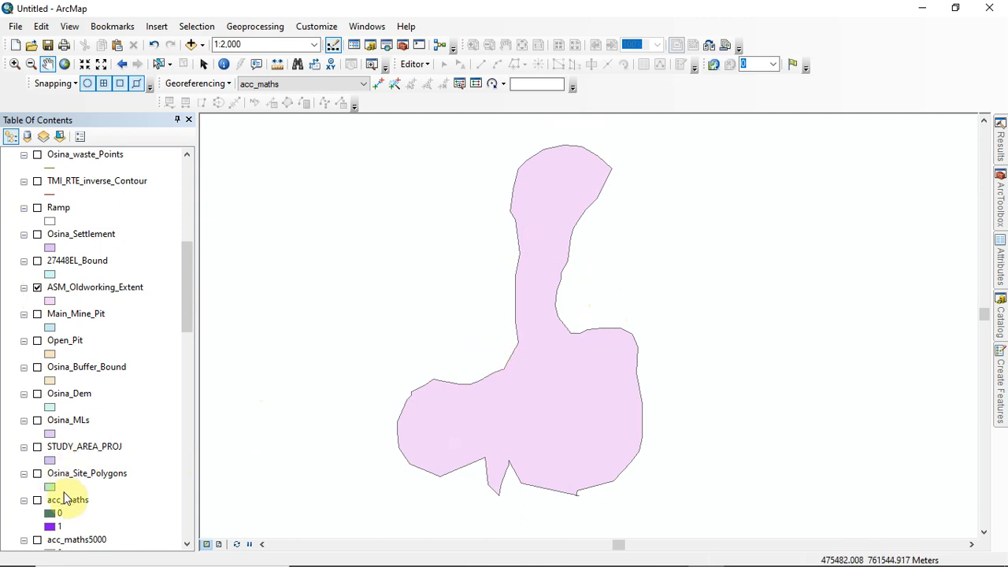
Step: Turn the Osina_MLs layer on to check its coverage around the old workings and turn it off again
scroll(113, 433, down, 1)
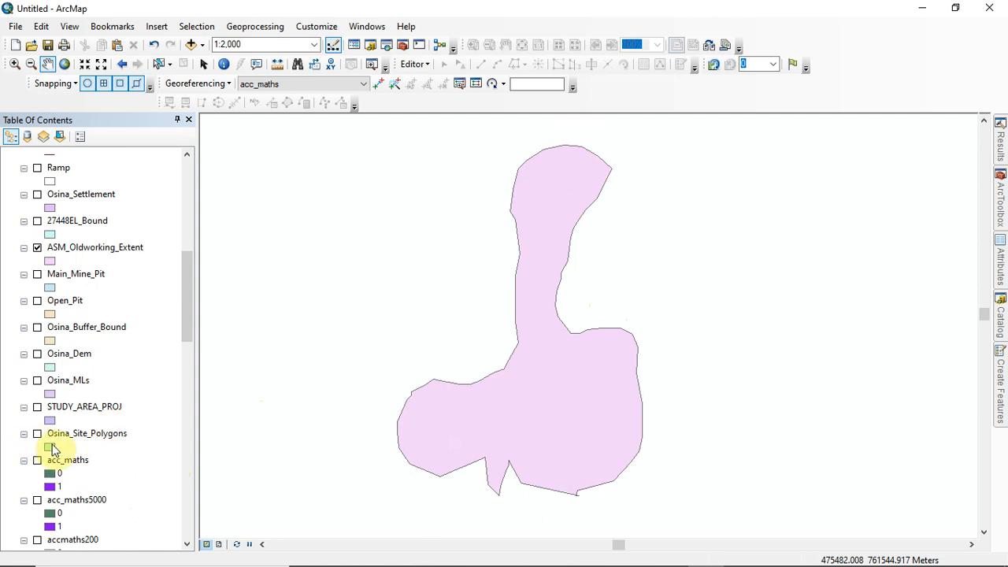
scroll(119, 450, down, 3)
scroll(124, 455, up, 2)
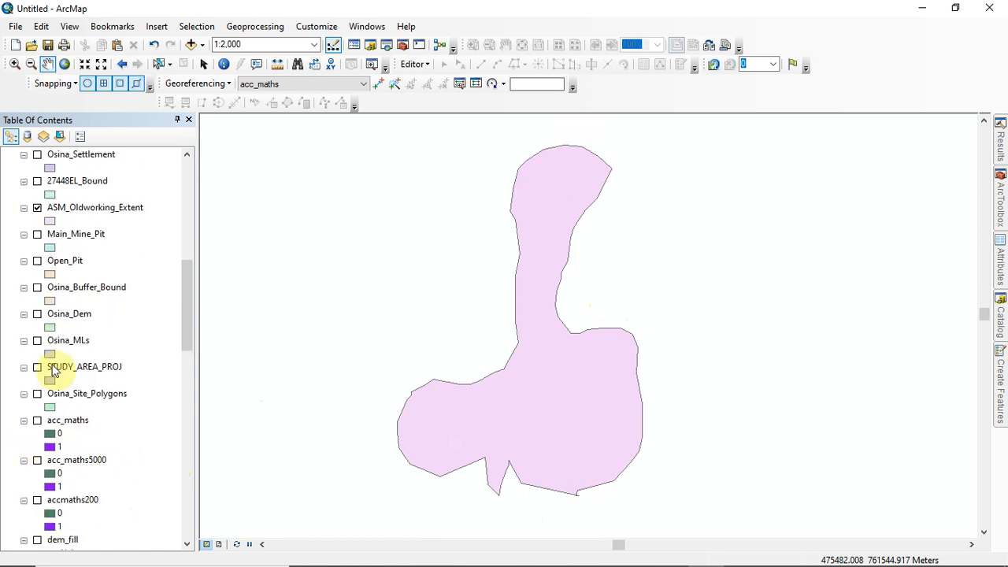
click(37, 342)
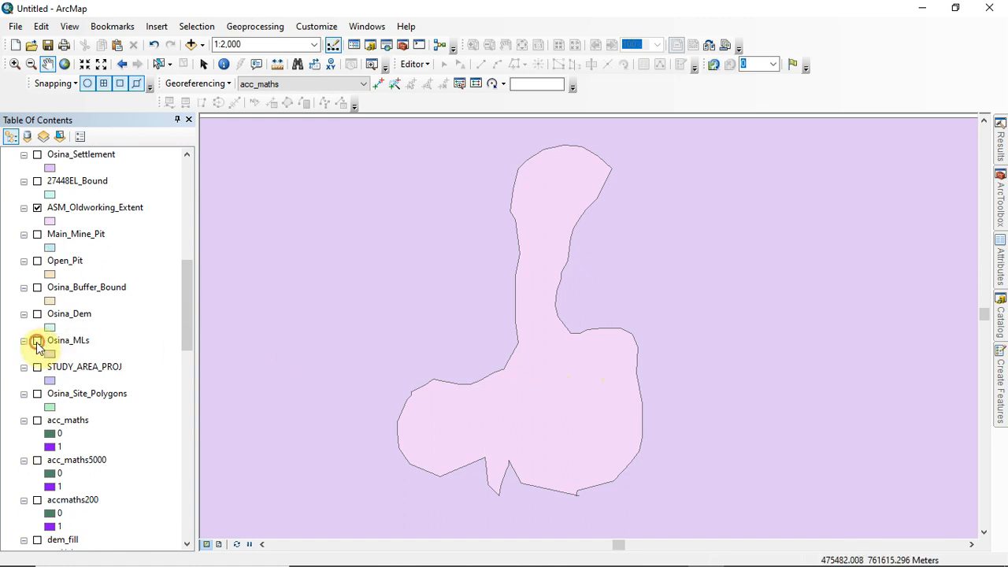
click(37, 342)
drag(471, 380, 465, 397)
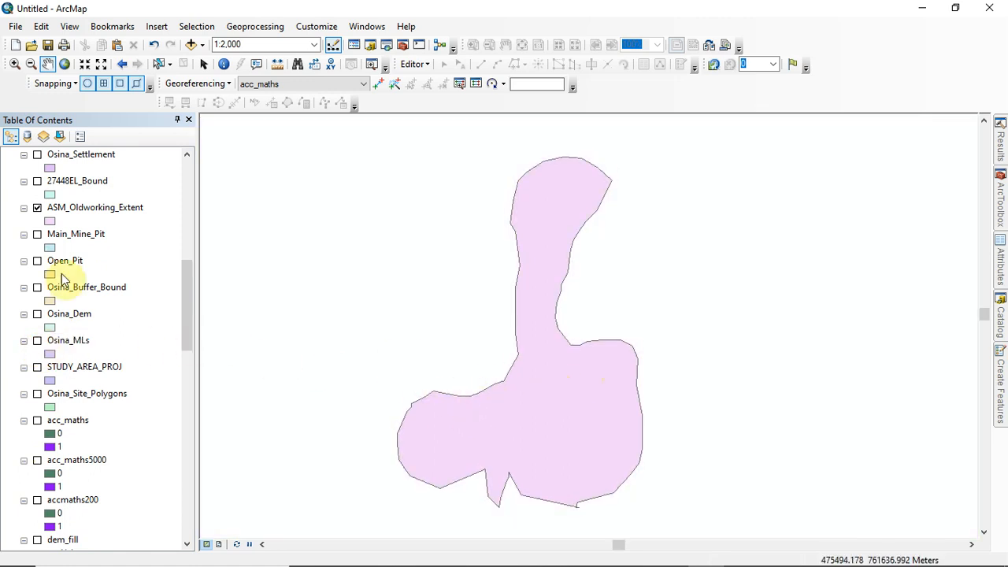
Step: Turn on the Ramp and Osina_Settlement layers
drag(183, 276, 192, 258)
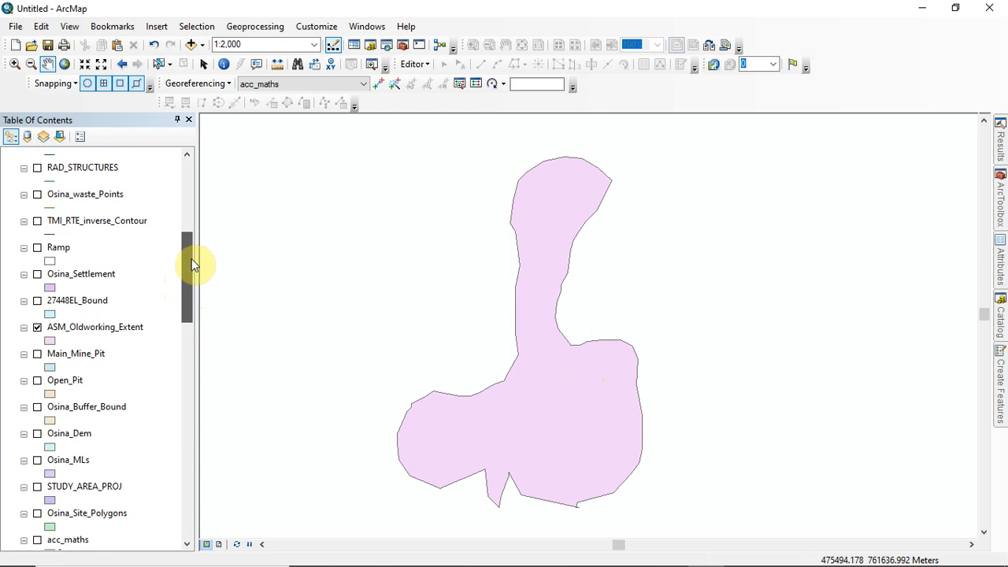
drag(534, 348, 526, 333)
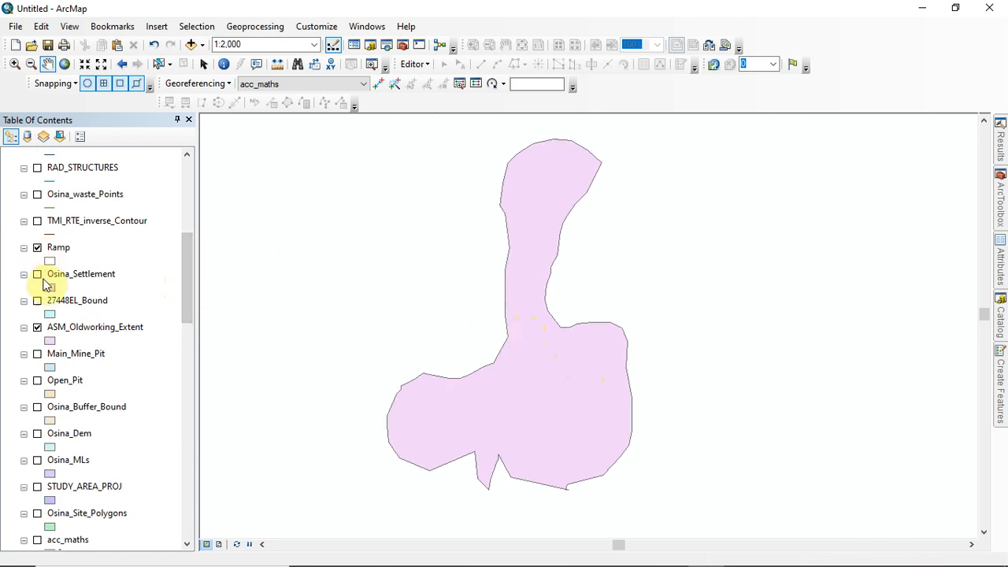
scroll(484, 368, up, 1)
Step: Examine the enabled polygon layers across the wider area out to 1:60,000 and settle at 1:30,000
scroll(497, 367, down, 2)
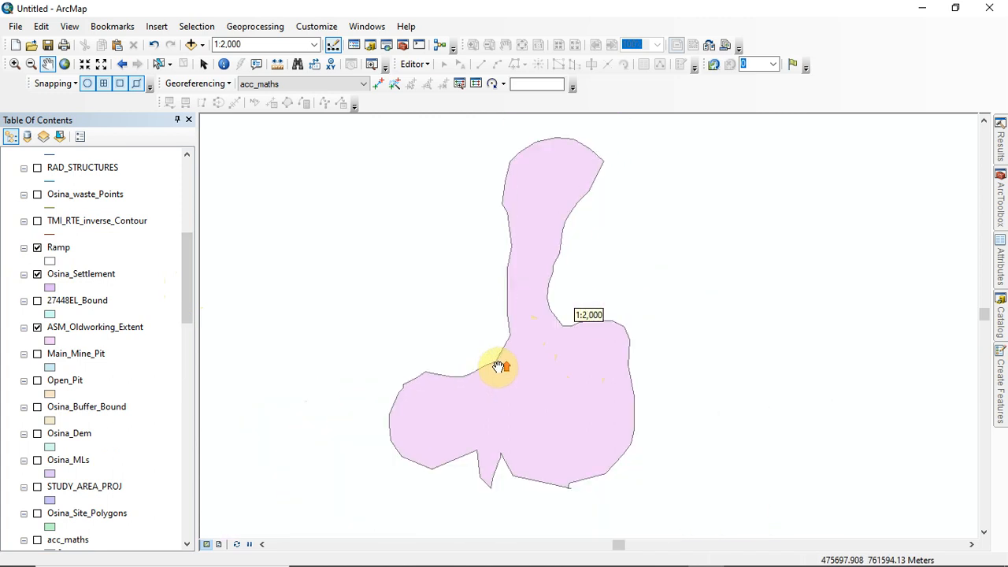
scroll(559, 405, down, 1)
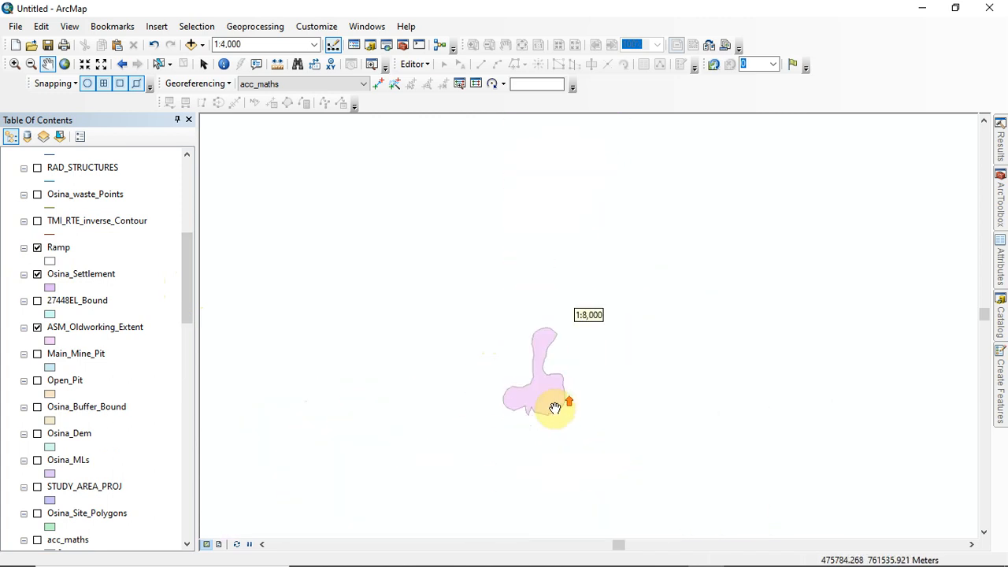
drag(544, 415, 522, 338)
scroll(522, 330, up, 1)
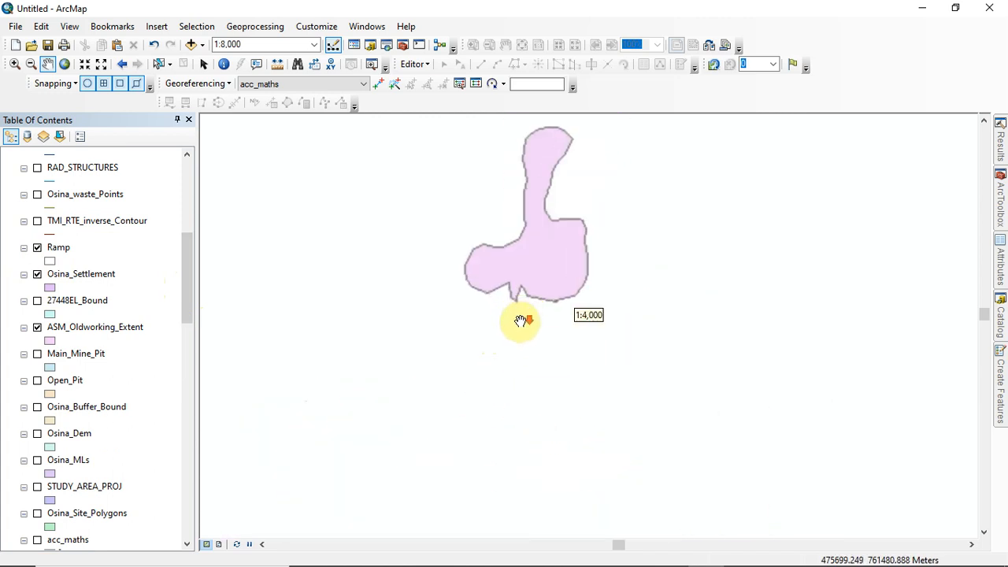
scroll(531, 331, down, 2)
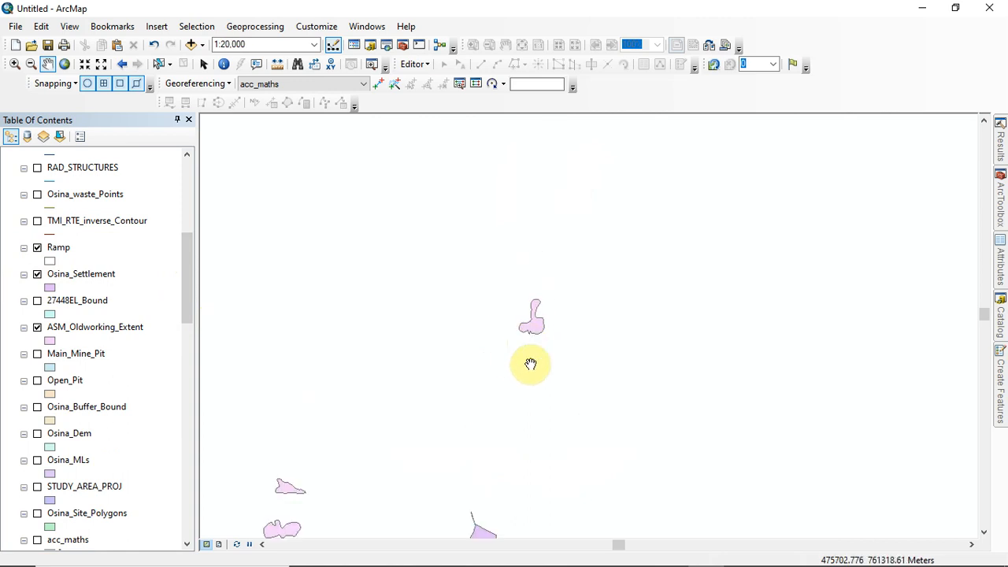
drag(536, 373, 612, 289)
scroll(599, 314, down, 1)
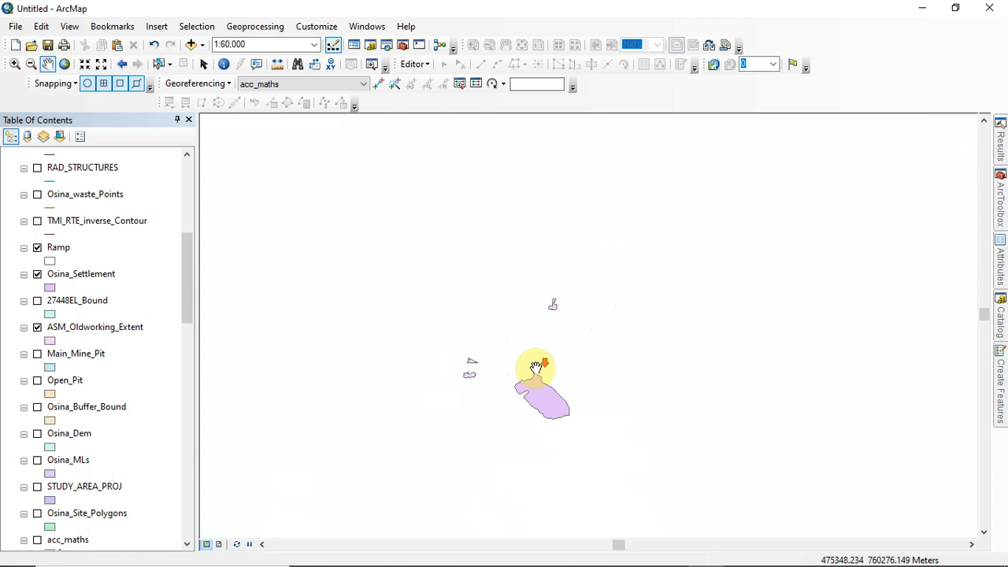
scroll(536, 367, up, 1)
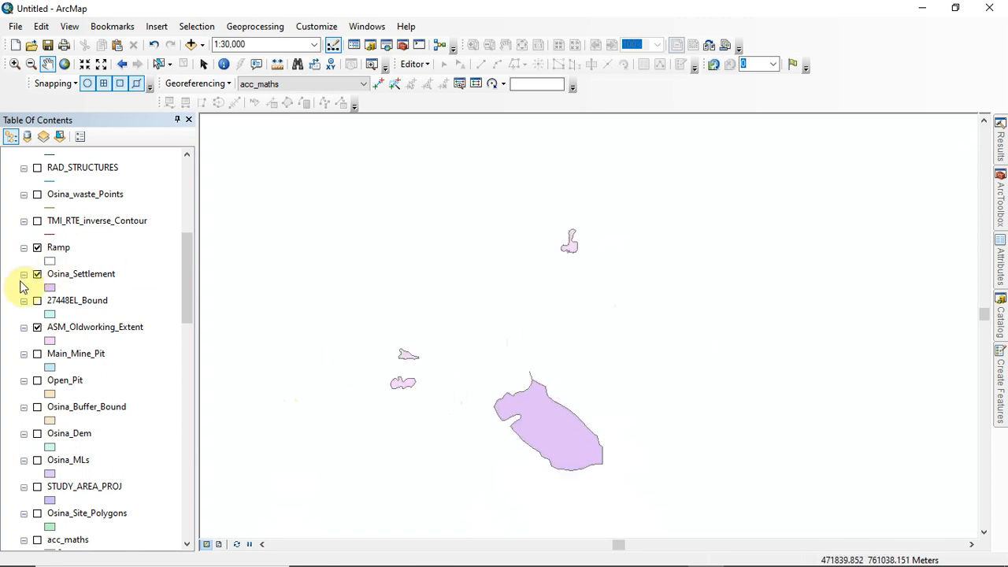
Step: Toggle the Osina_Settlement layer off and on again to identify its polygon on the map
click(82, 275)
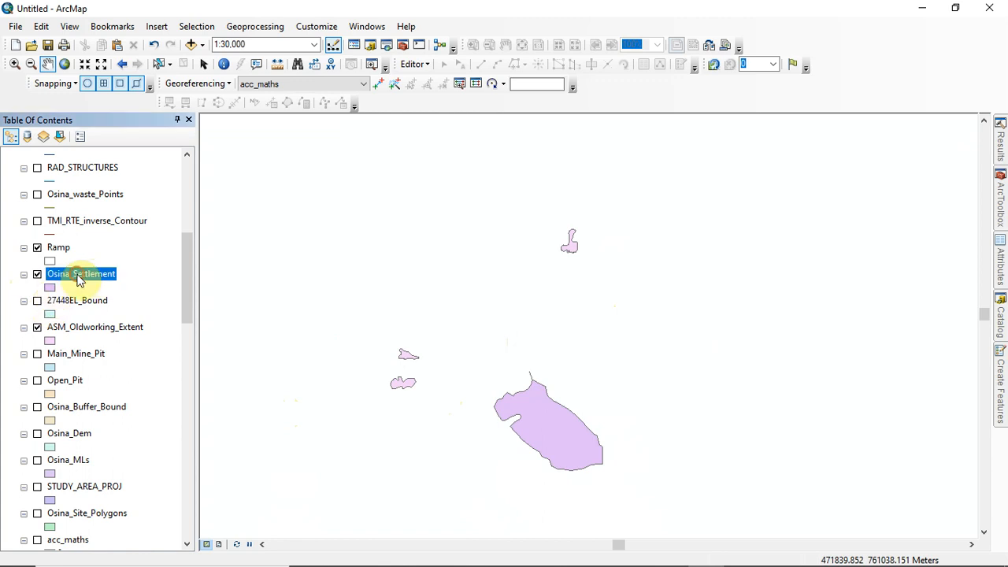
click(36, 275)
click(37, 275)
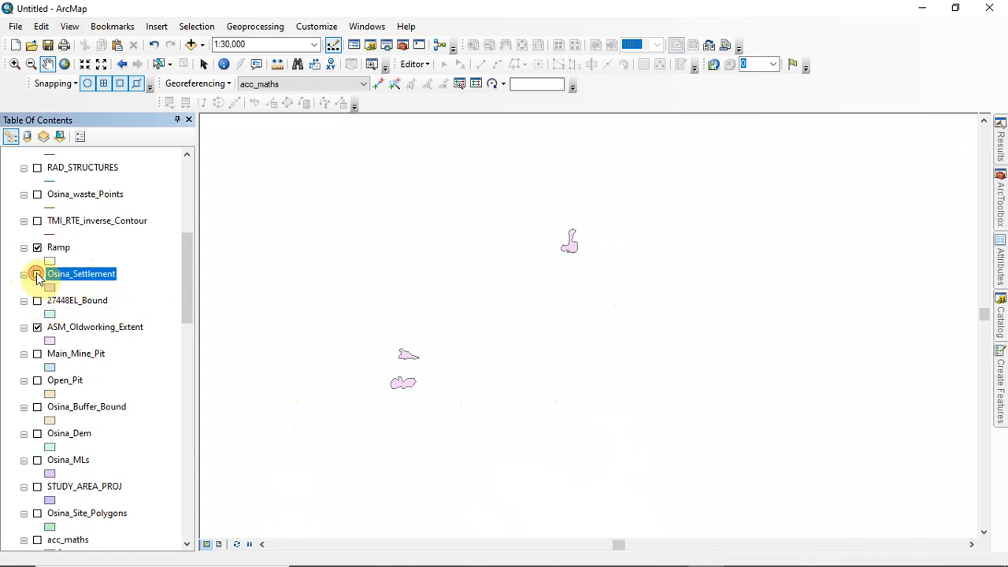
click(36, 275)
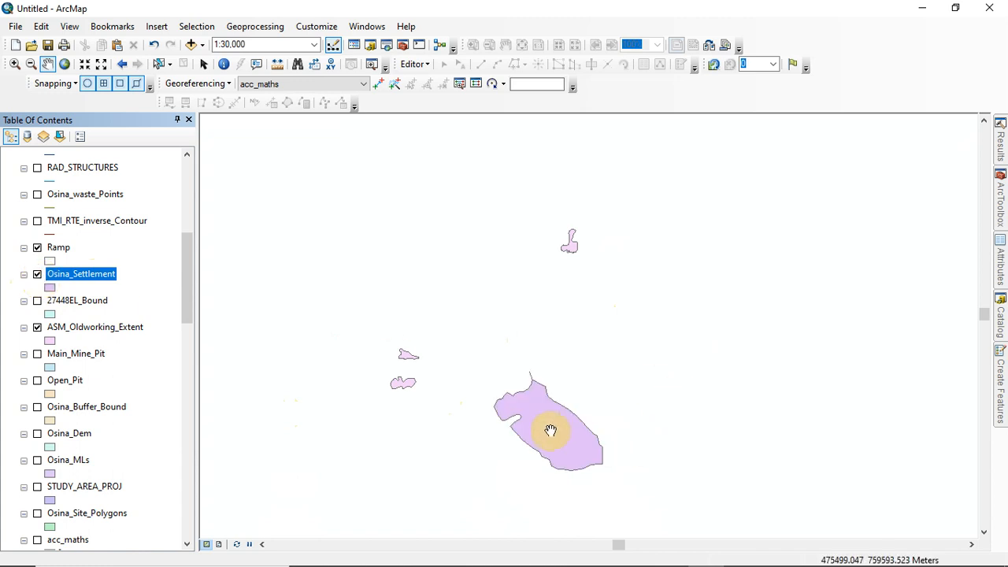
Step: Change the Osina_Settlement polygon symbol to the predefined Hollow style
click(51, 289)
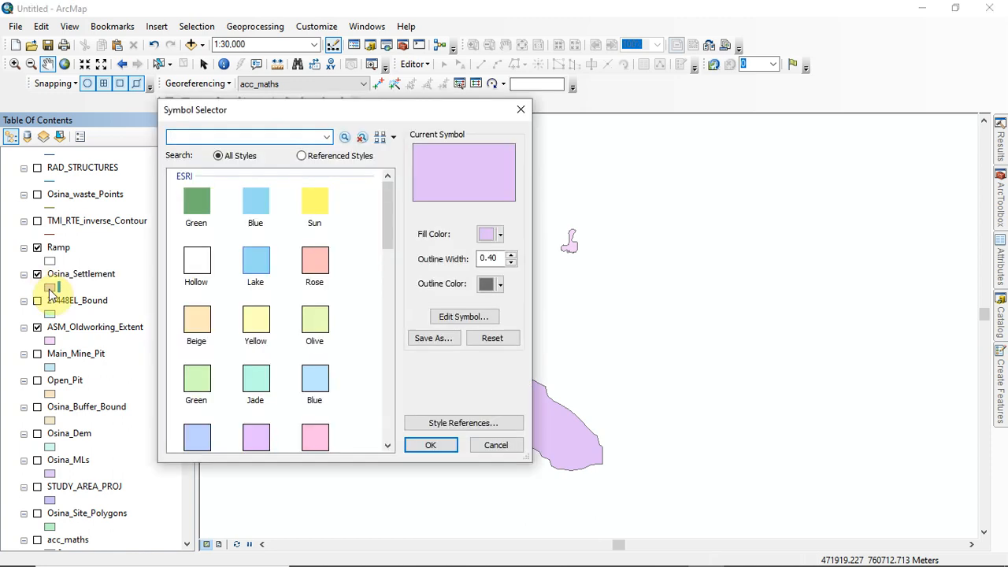
drag(305, 124, 241, 146)
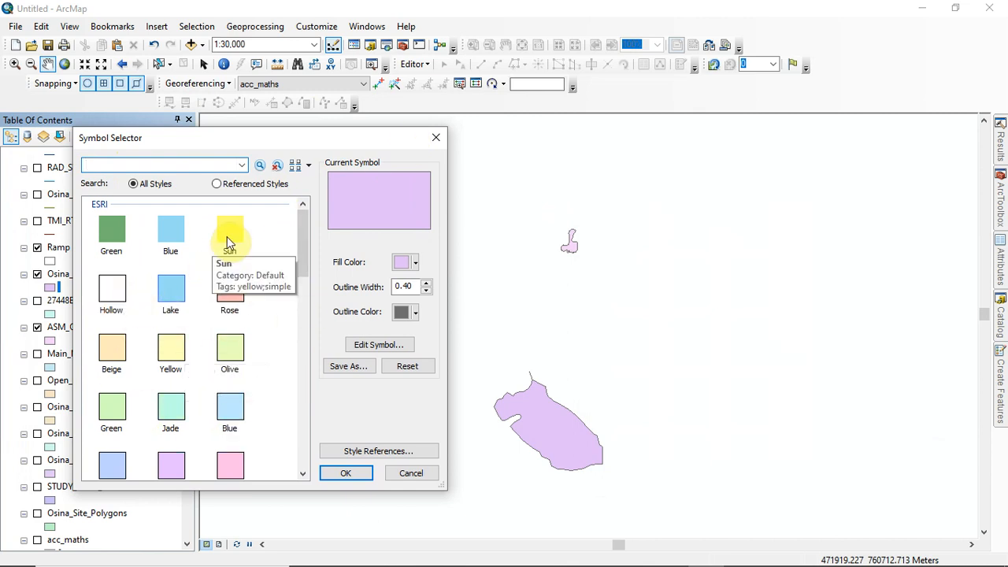
click(111, 289)
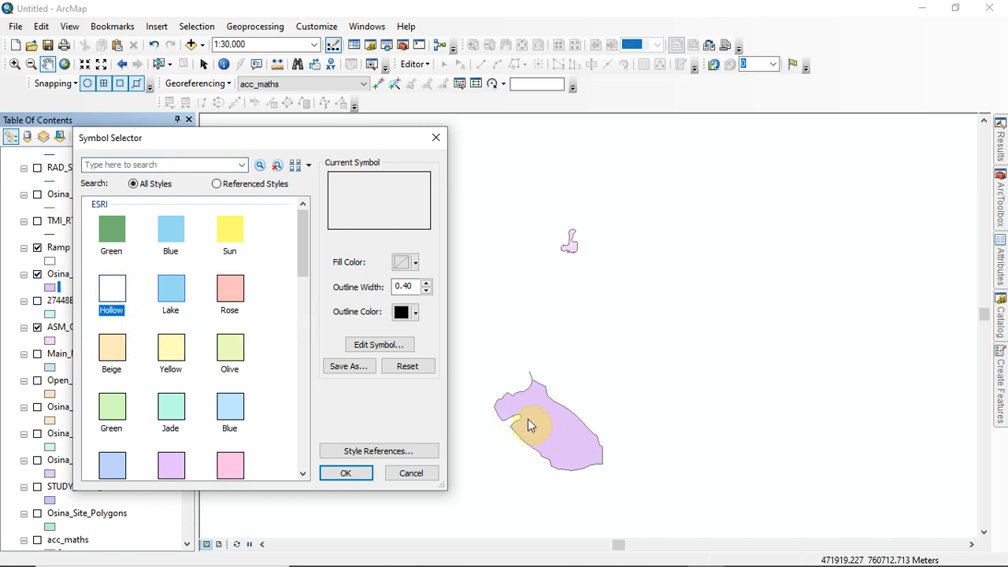
click(346, 474)
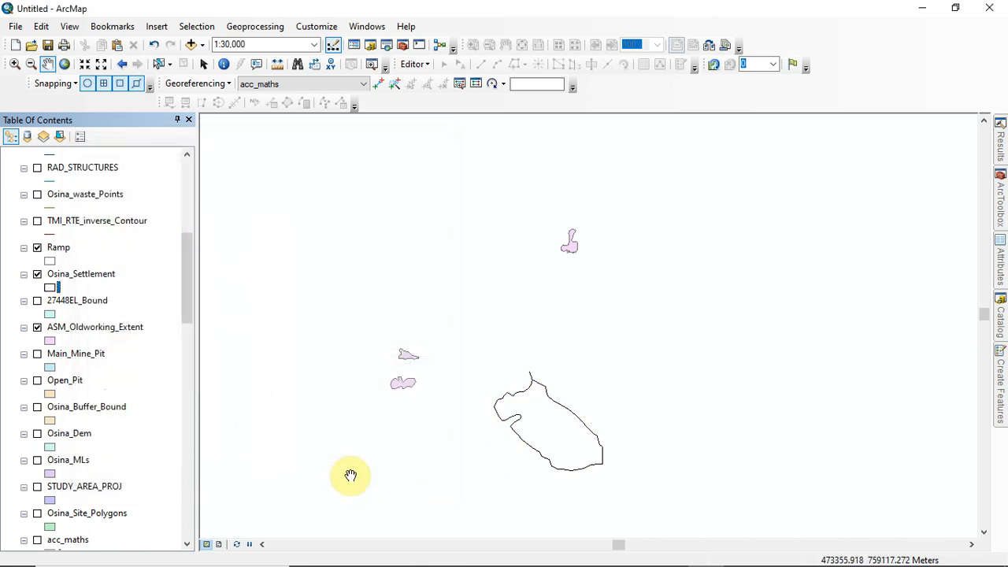
Step: Apply the yellow Sun fill symbol to the Osina_Settlement layer
click(52, 288)
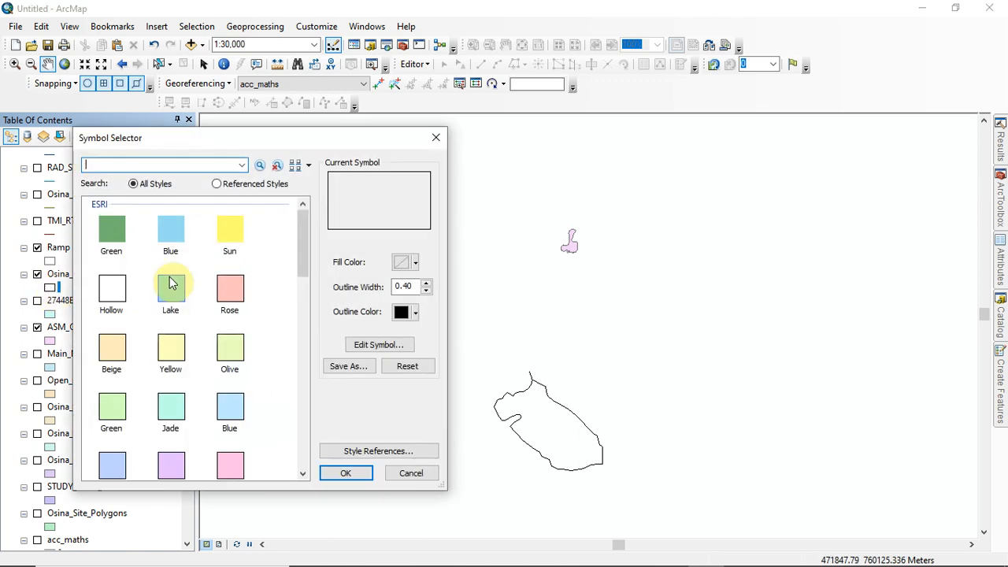
click(229, 238)
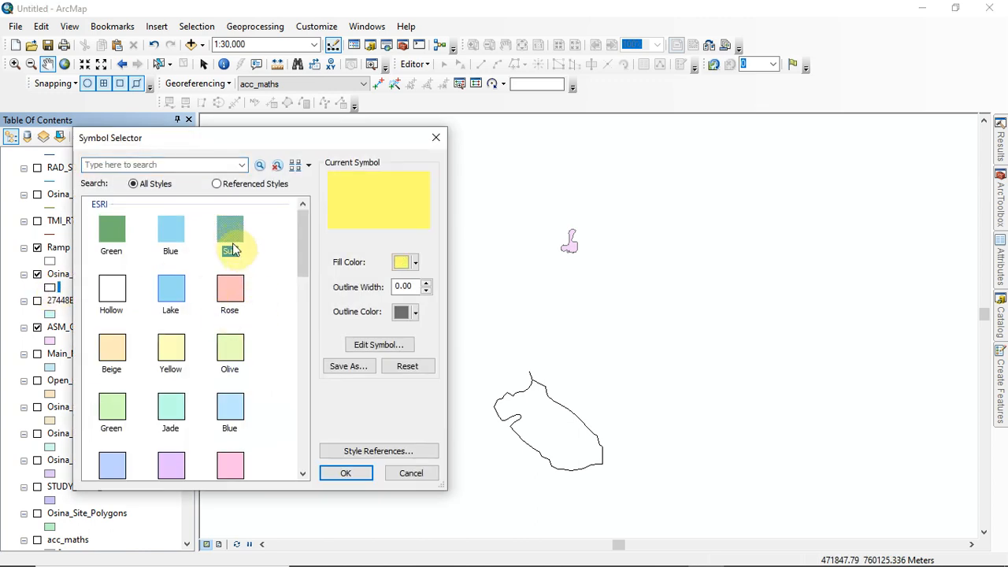
click(353, 475)
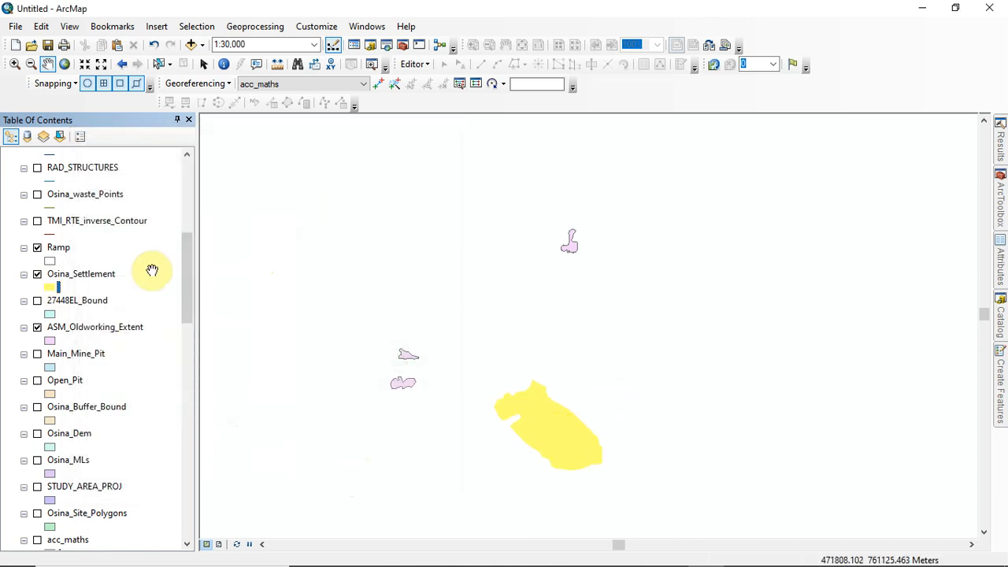
Step: Apply the Open Pasture pattern symbol to the Osina_Settlement layer
click(51, 289)
drag(302, 260, 297, 401)
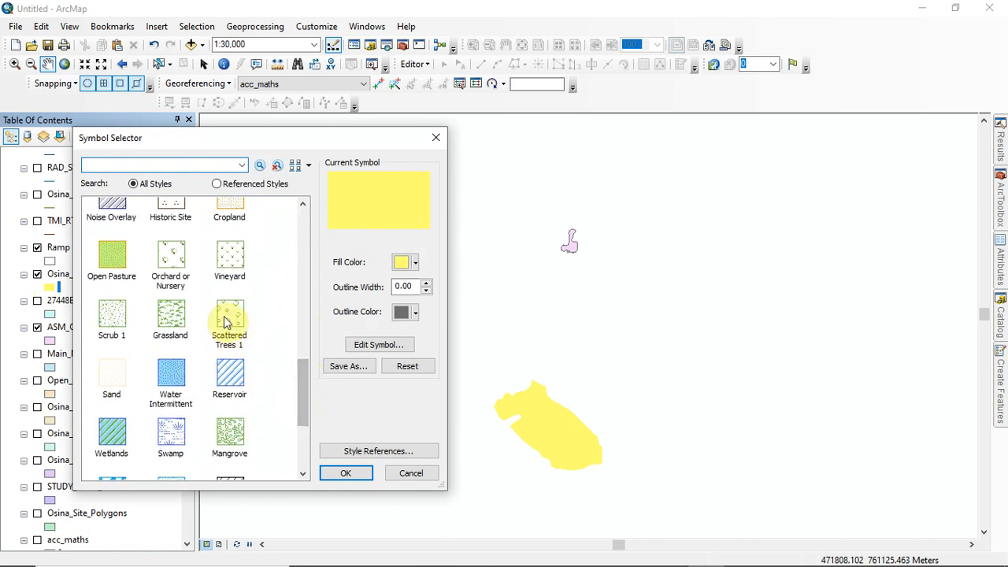
click(114, 267)
click(346, 473)
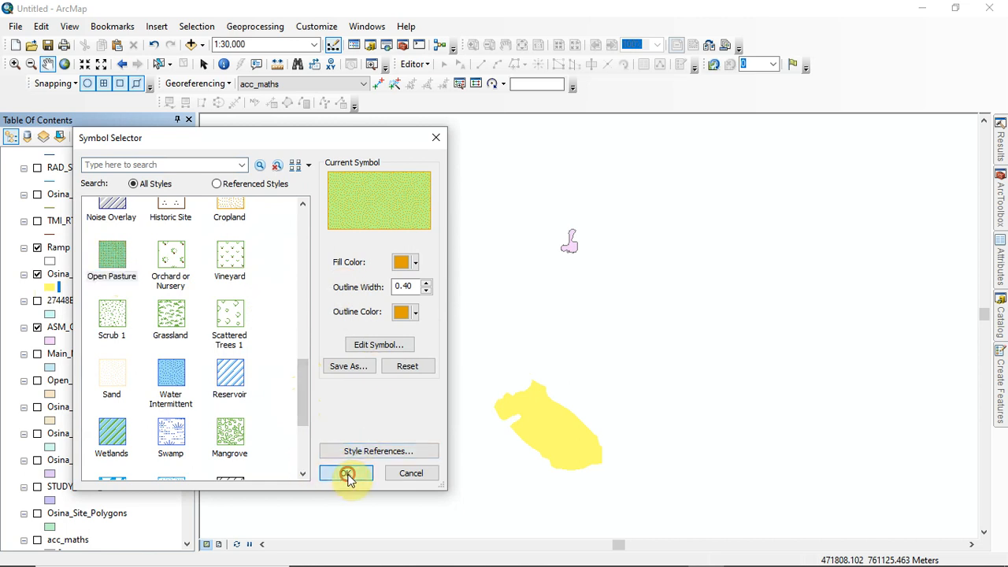
Step: Apply the yellow diagonal-striped overlay pattern with dashed black lines to the Osina_Settlement layer
click(51, 289)
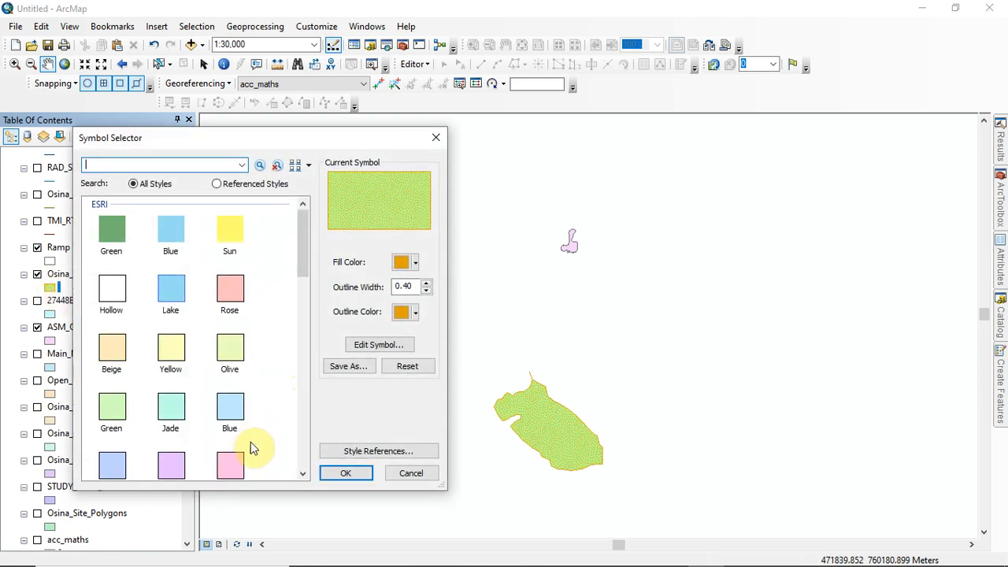
drag(304, 253, 300, 325)
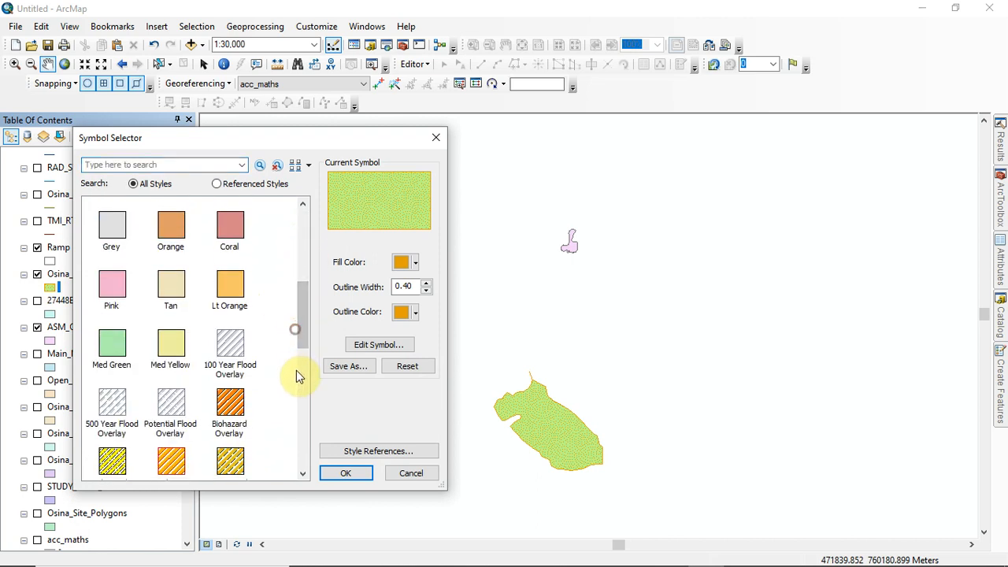
click(234, 460)
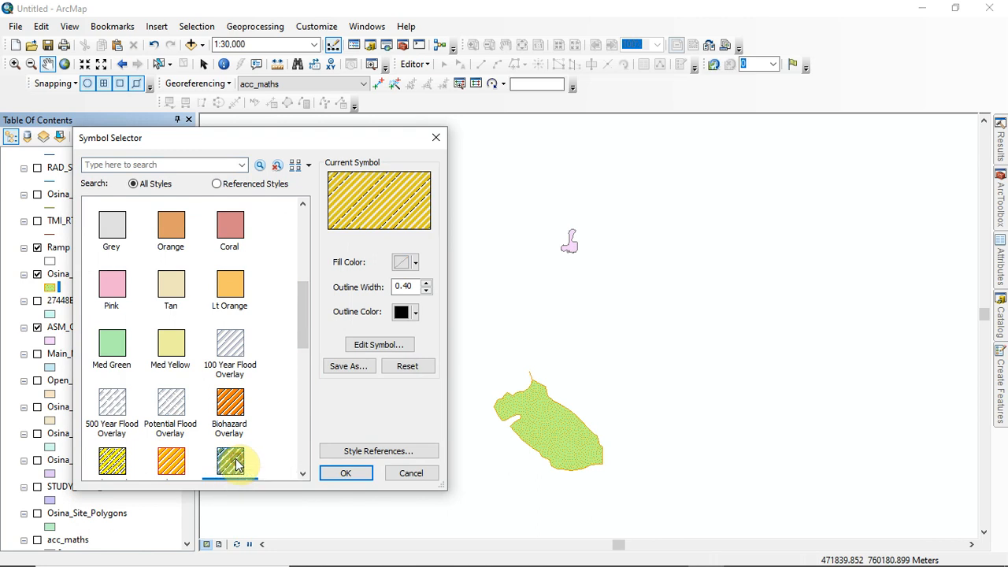
click(350, 476)
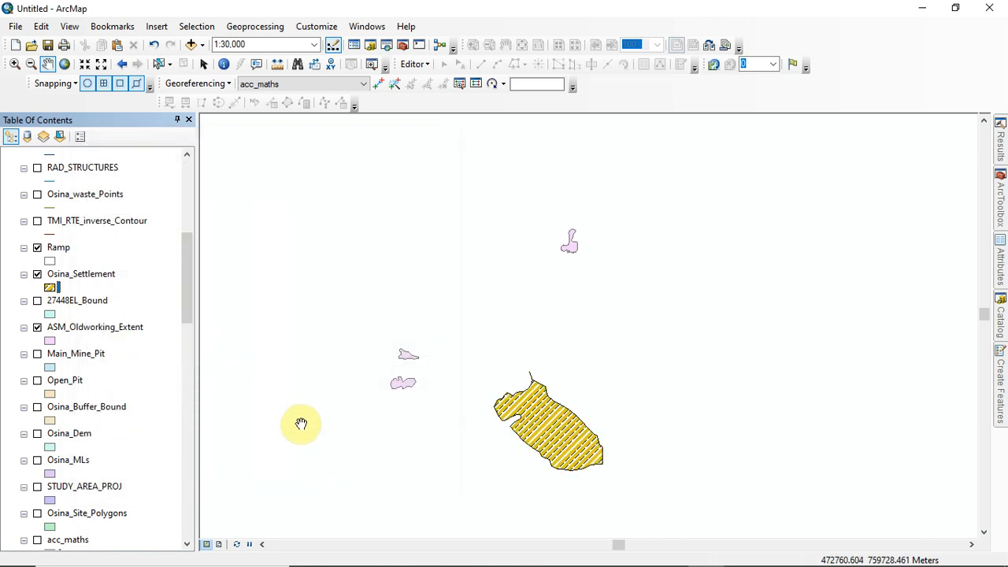
Step: Set the outline width of the Osina_Settlement symbol to 4.00
click(45, 288)
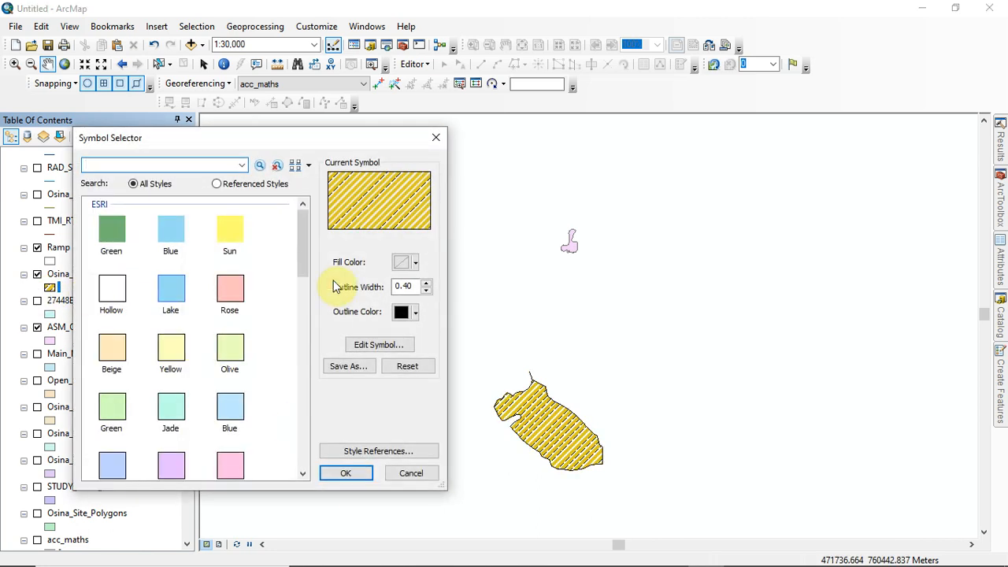
click(426, 285)
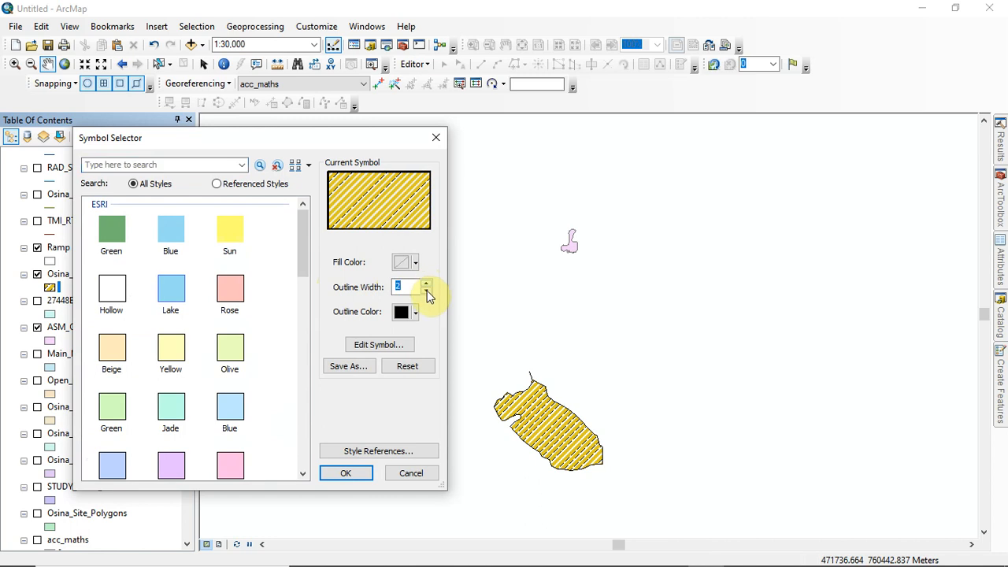
click(360, 474)
Step: Examine the Osina_Settlement symbol's line fill properties and the available fill symbol types, leaving the Line Fill Symbol type in place
click(49, 289)
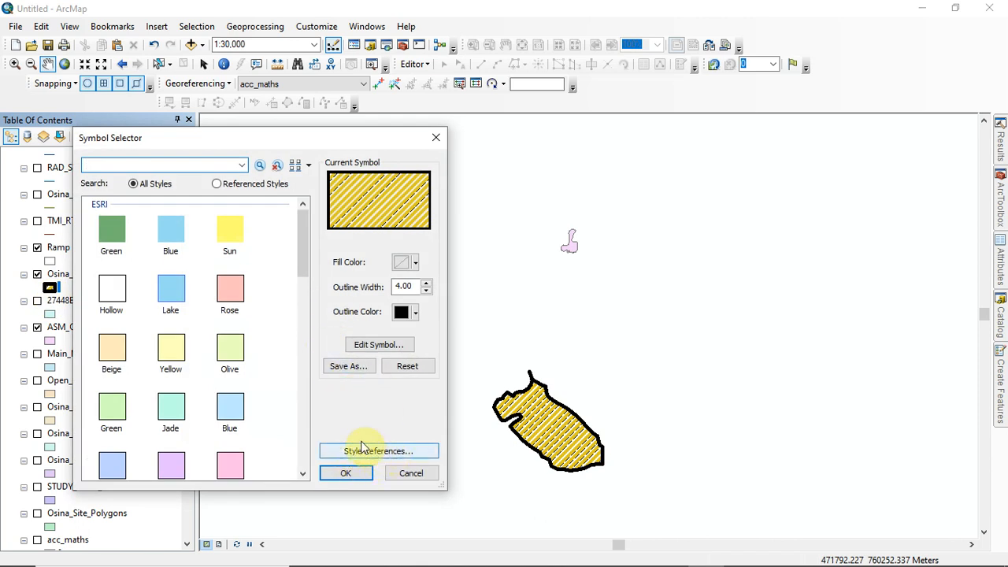
click(388, 347)
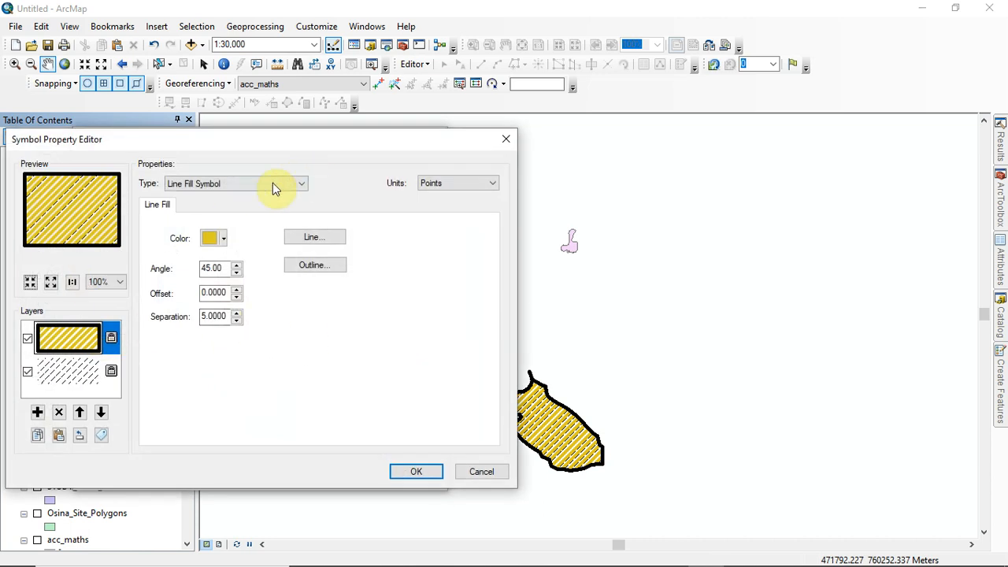
click(281, 187)
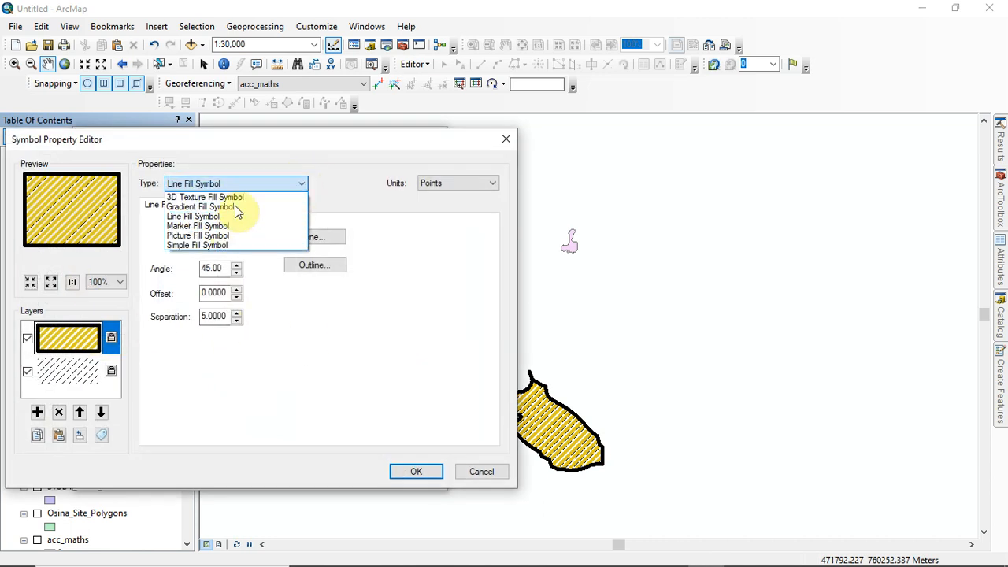
click(237, 217)
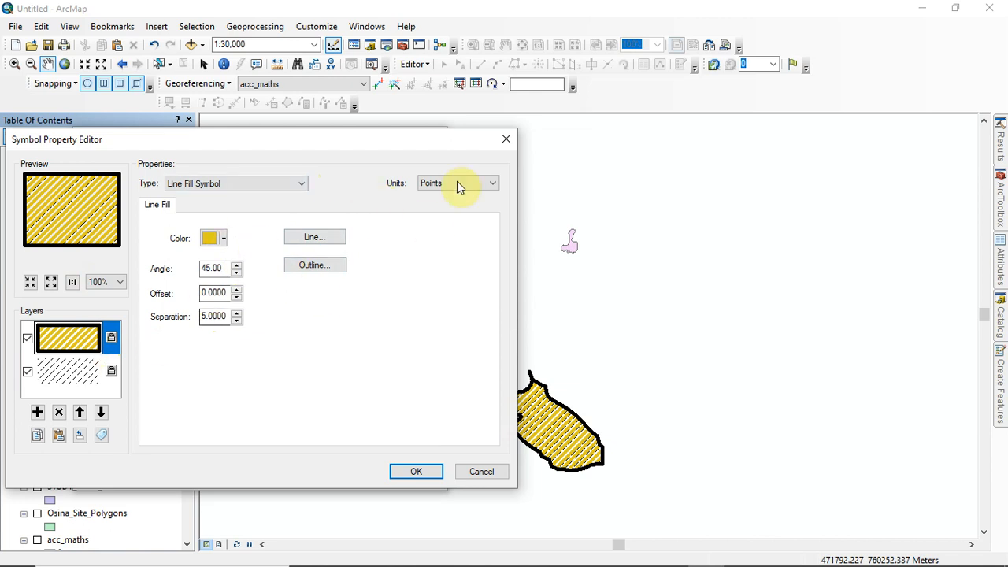
click(506, 143)
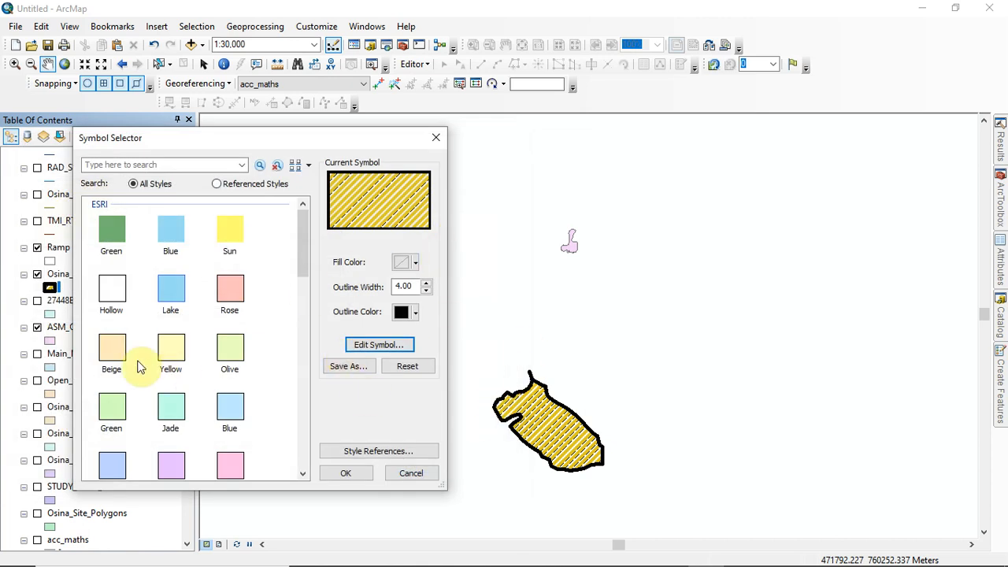
Step: Search all symbol styles for "settlement" and for "house"
drag(302, 240, 307, 213)
click(183, 164)
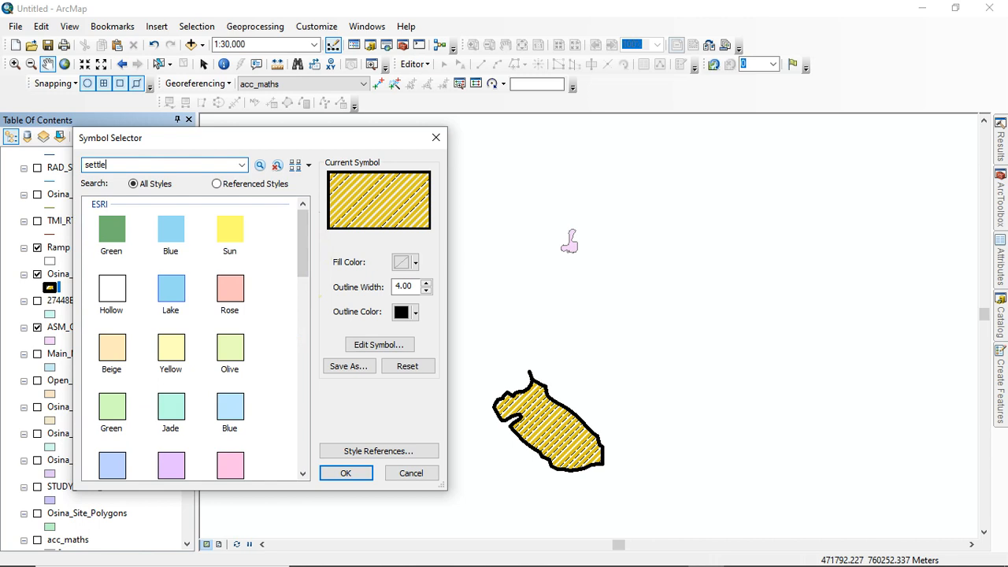
click(176, 164)
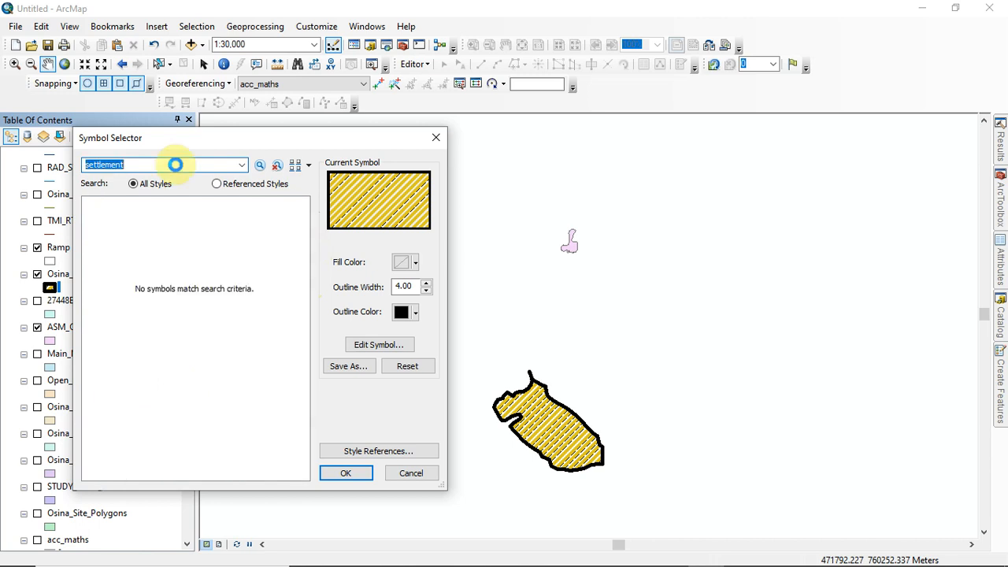
click(146, 166)
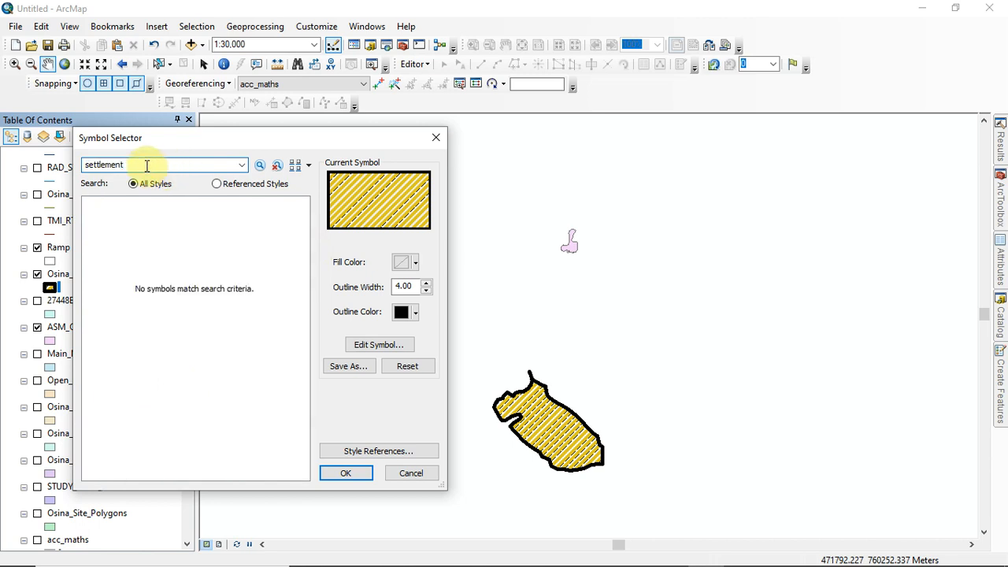
text(house)
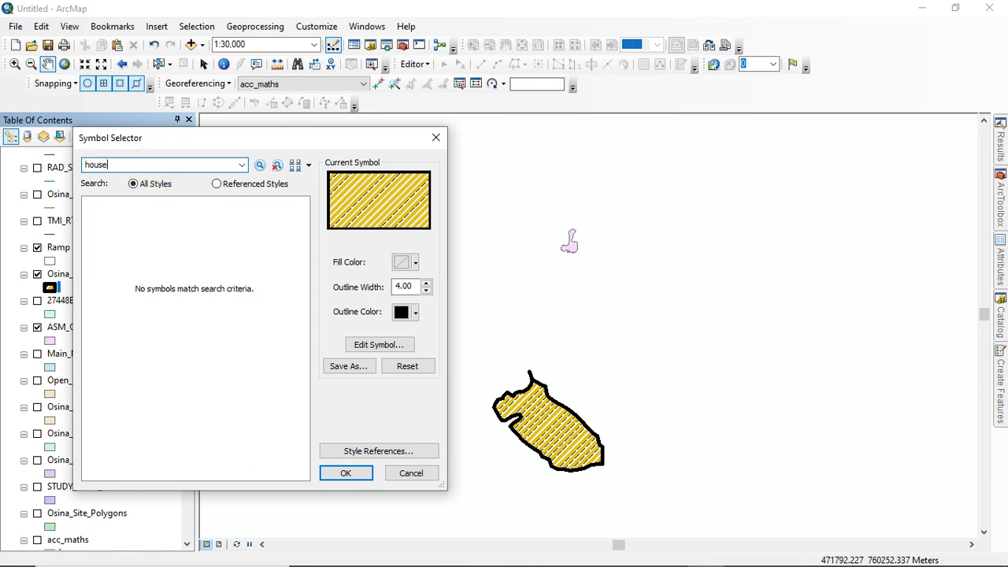
key(Return)
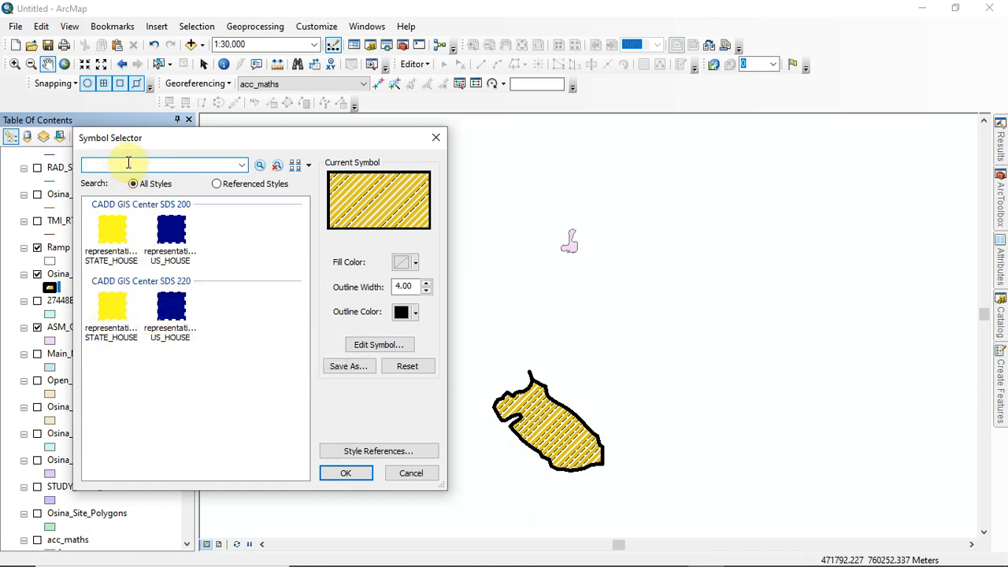
Step: Search the symbol styles for "fract" and "rock", browse the rock patterns, and close the selector without applying one
text(fl)
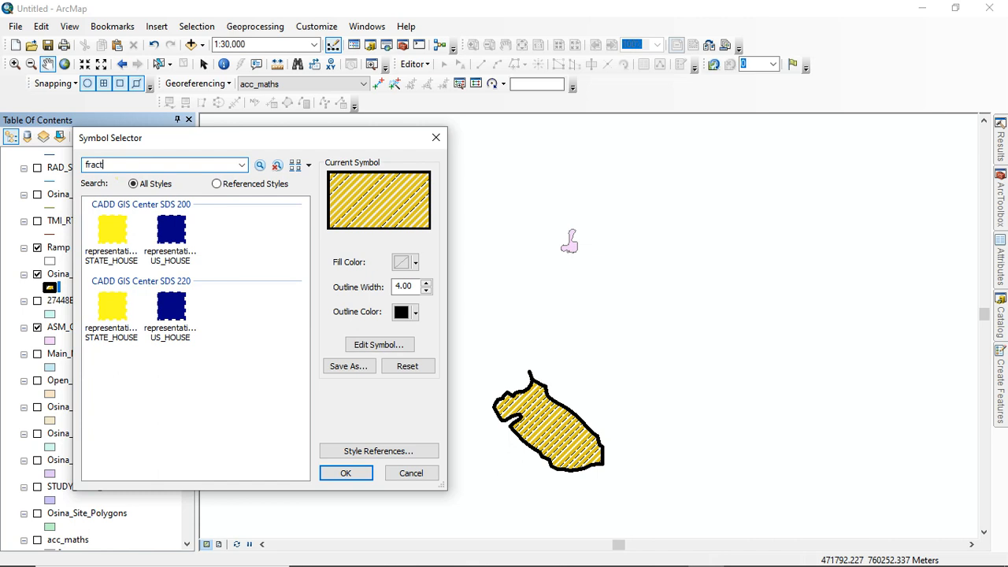
key(Return)
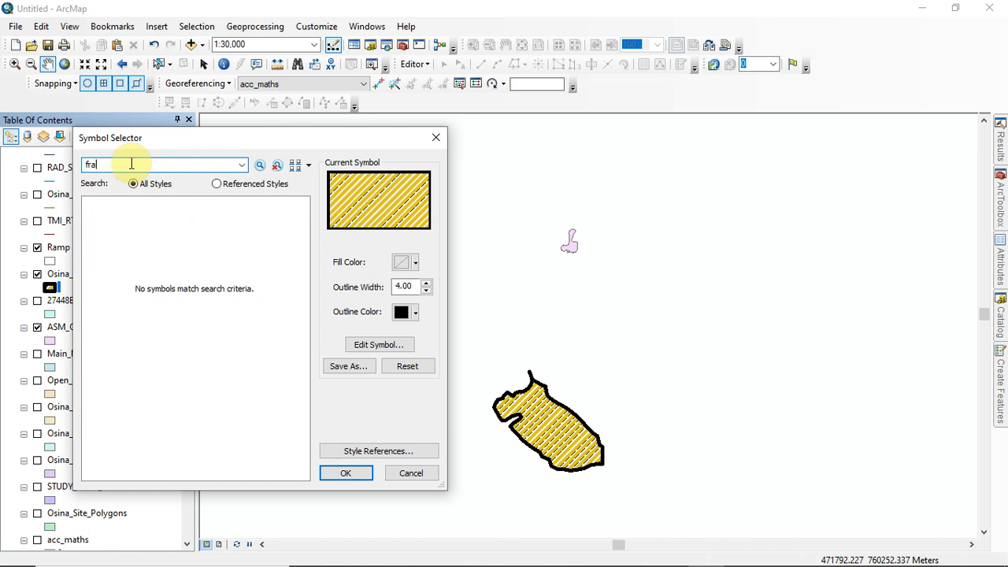
text(rock)
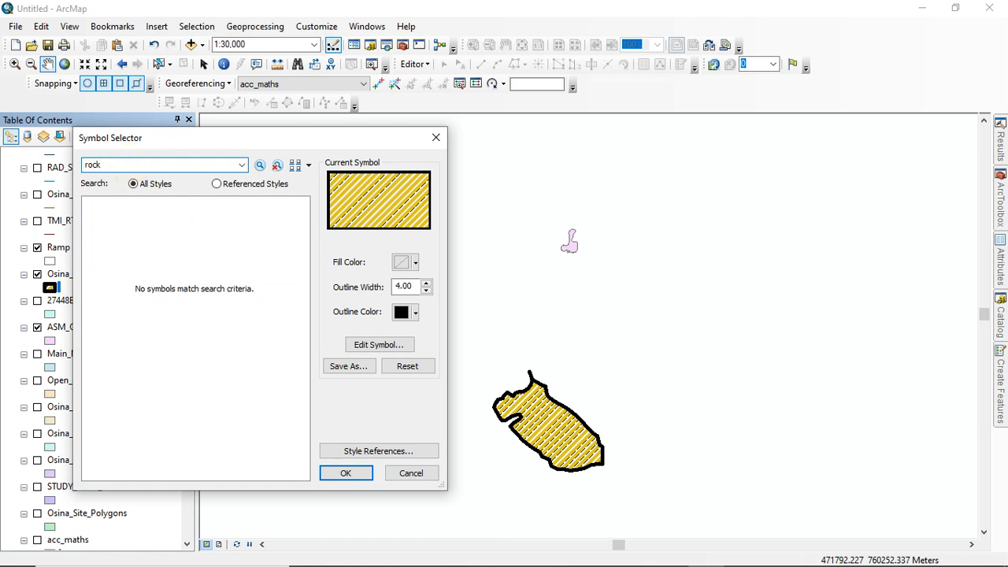
key(Return)
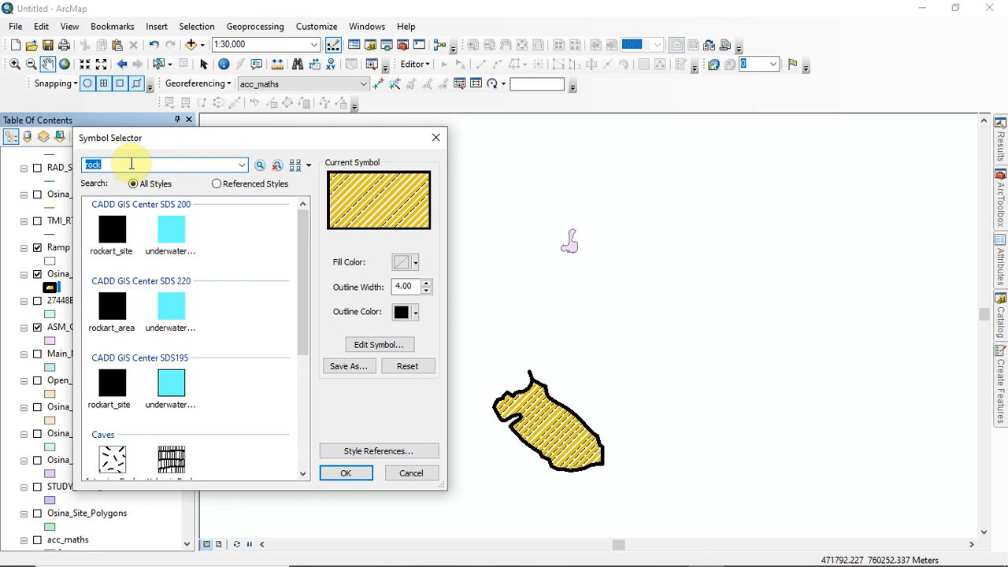
drag(299, 254, 295, 365)
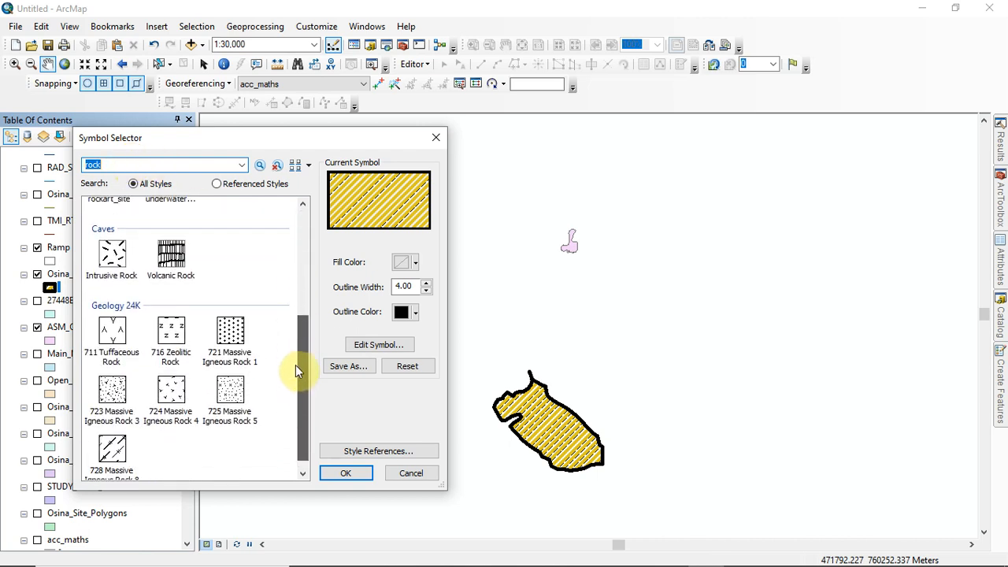
scroll(295, 325, up, 4)
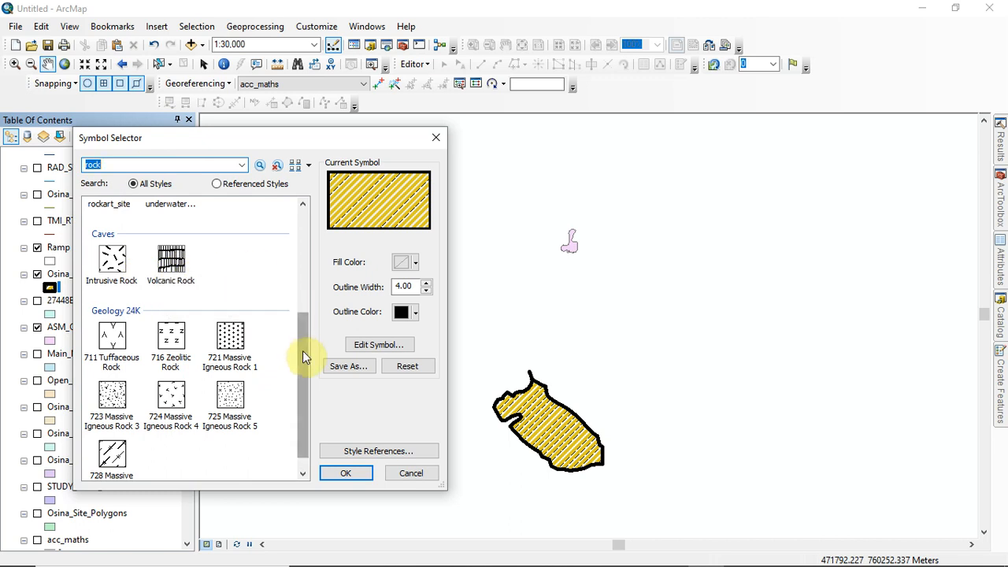
drag(307, 305, 316, 225)
click(162, 164)
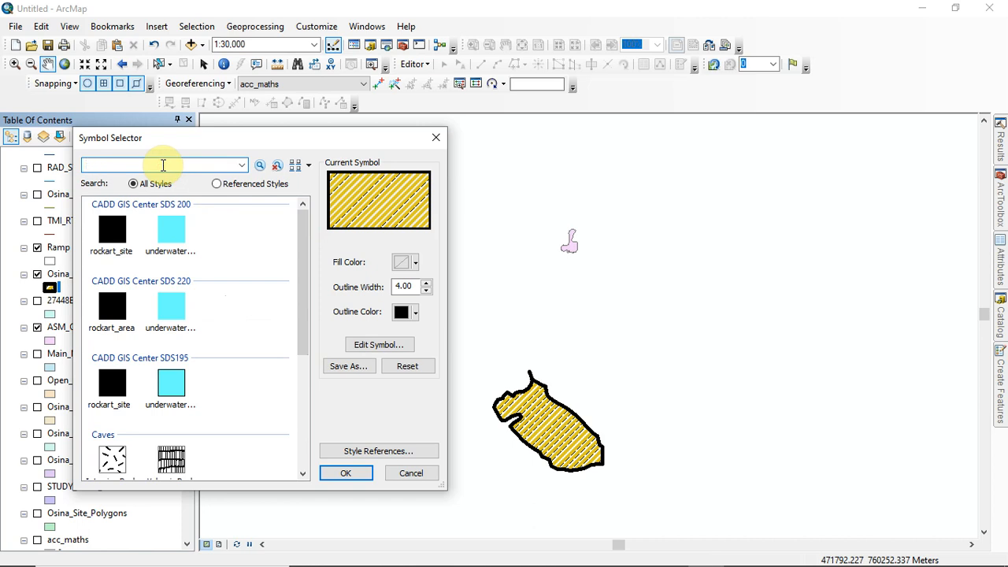
click(436, 140)
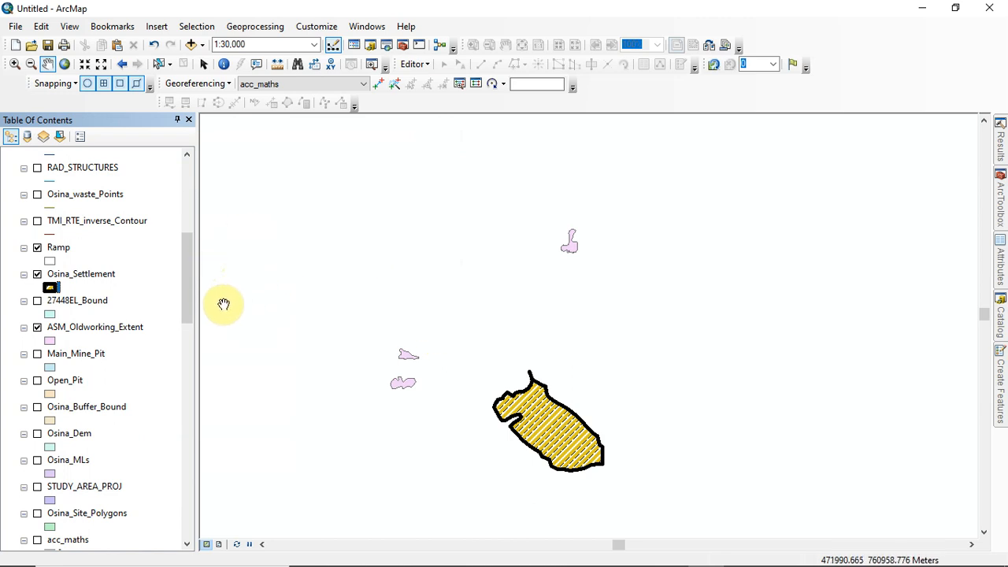
Step: Collapse and re-expand the Layers data frame in the table of contents
drag(190, 275, 205, 164)
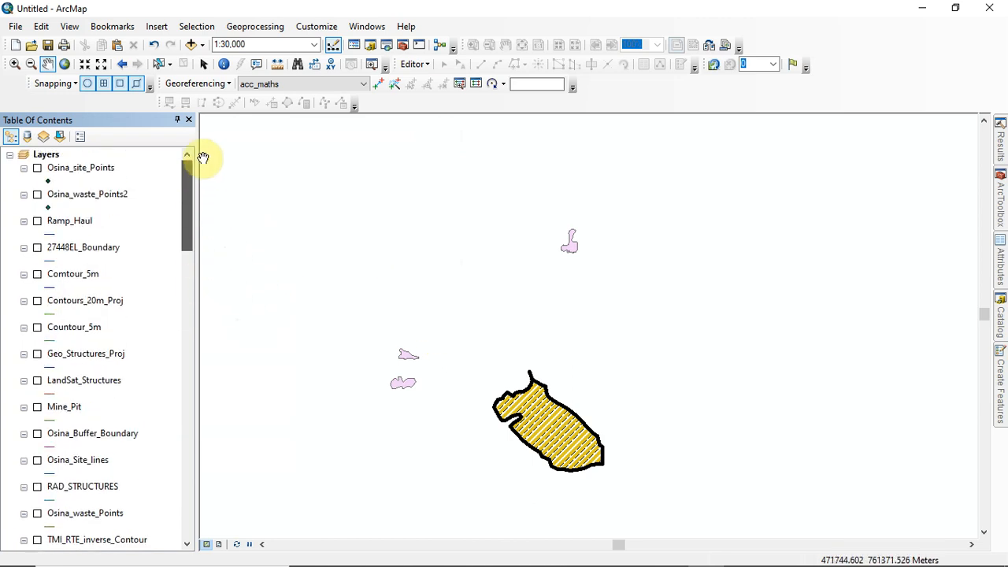
click(9, 155)
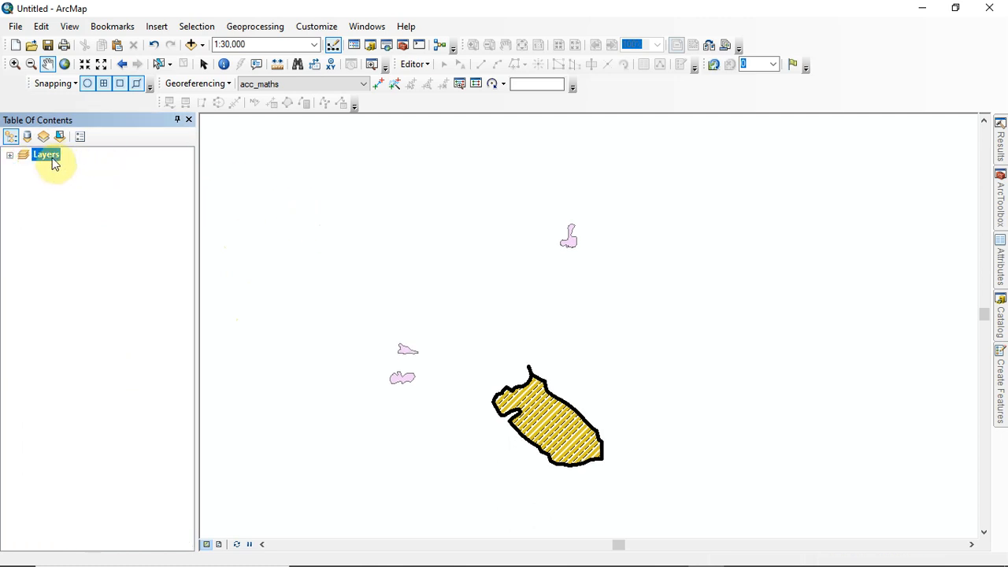
click(9, 155)
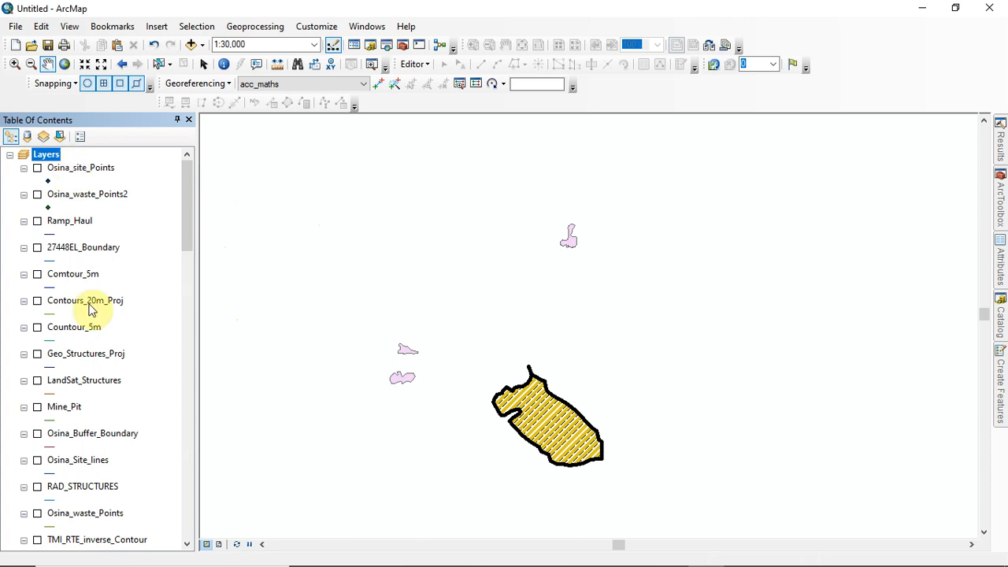
Step: Review the Layers data frame's extent, coordinate system (WGS 1984 UTM Zone 32N) and illumination properties
right_click(50, 162)
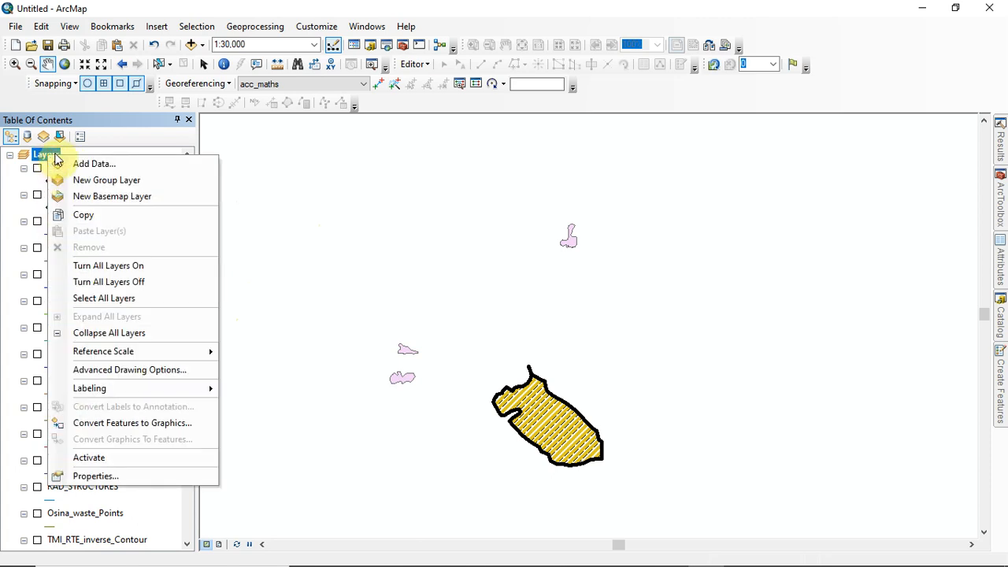
click(112, 478)
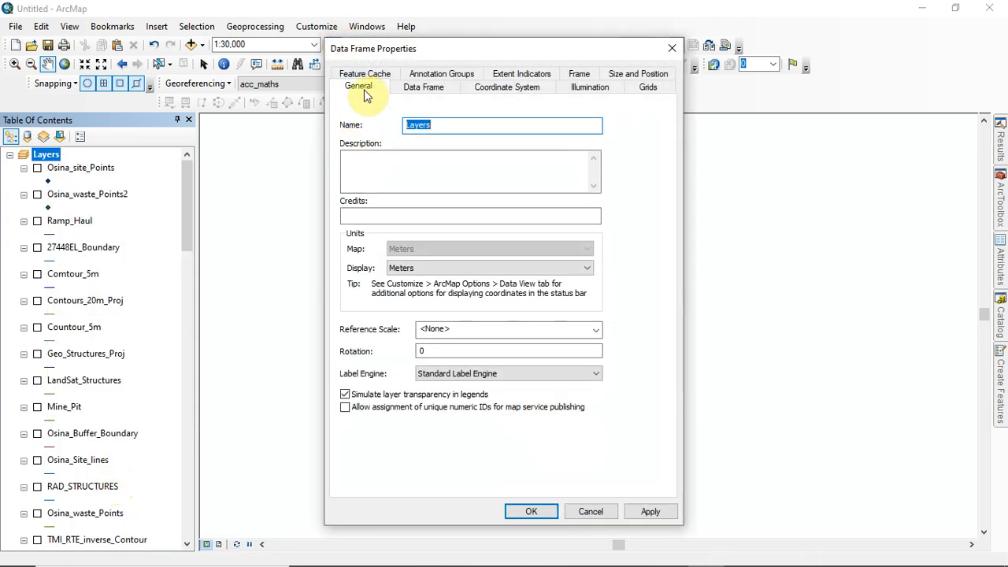
click(430, 87)
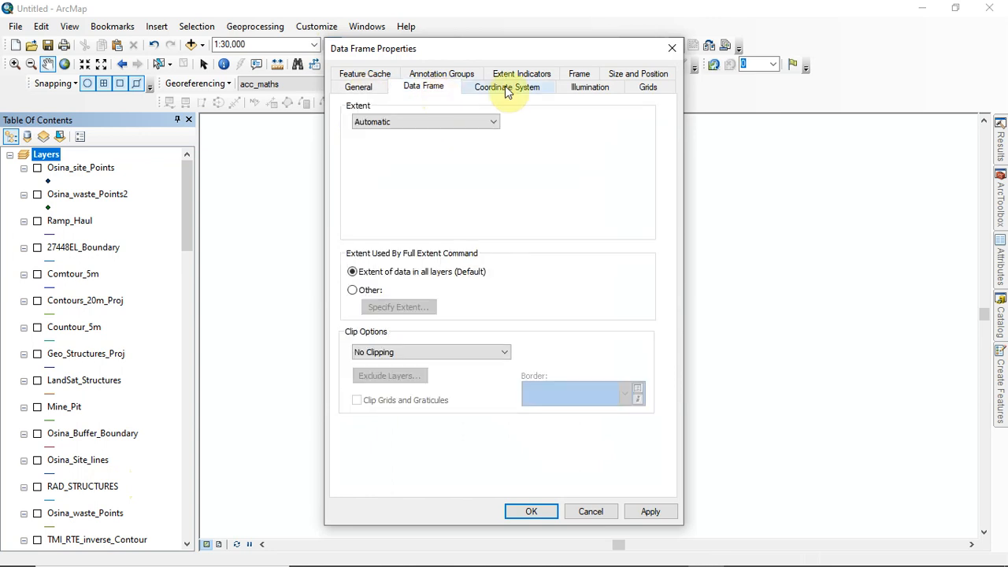
click(361, 88)
click(496, 87)
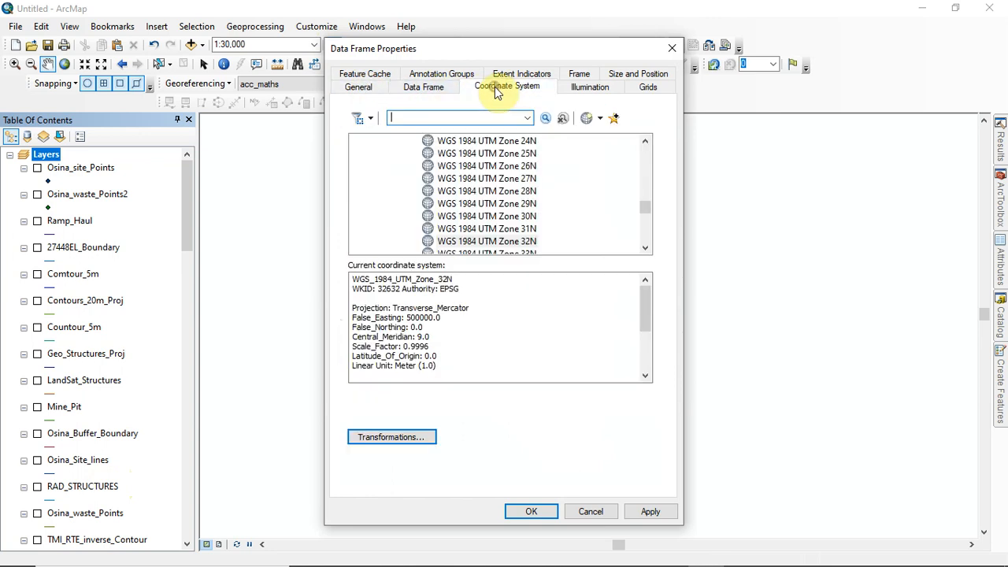
click(494, 244)
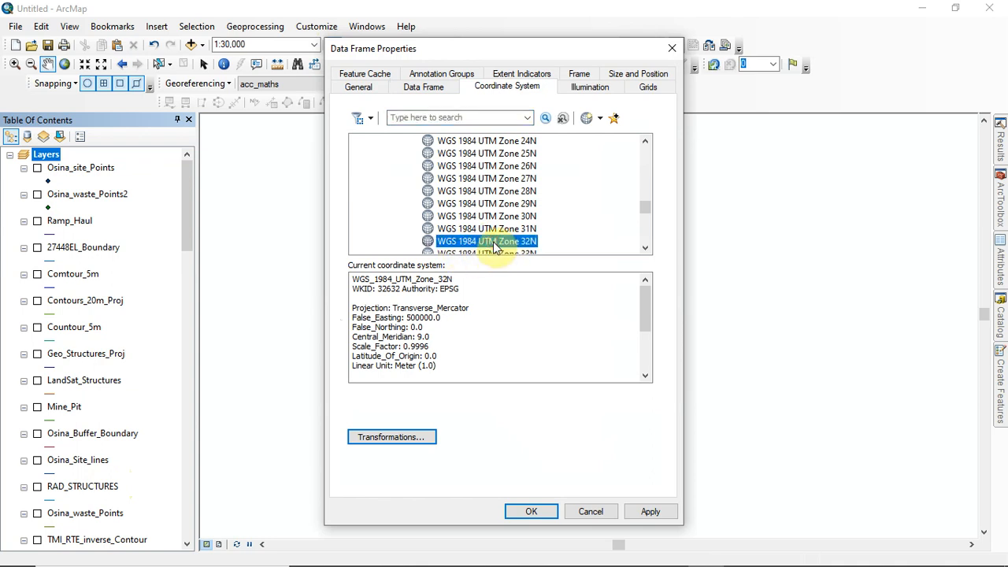
click(590, 86)
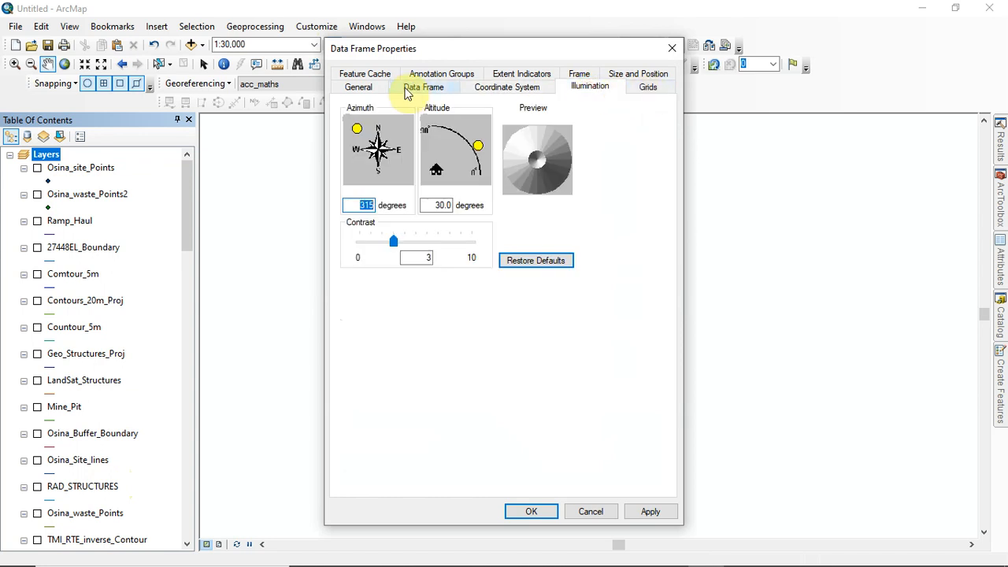
Step: Rename the data frame as "learning GIS project" in its general properties and apply the change
click(356, 89)
drag(449, 111, 375, 112)
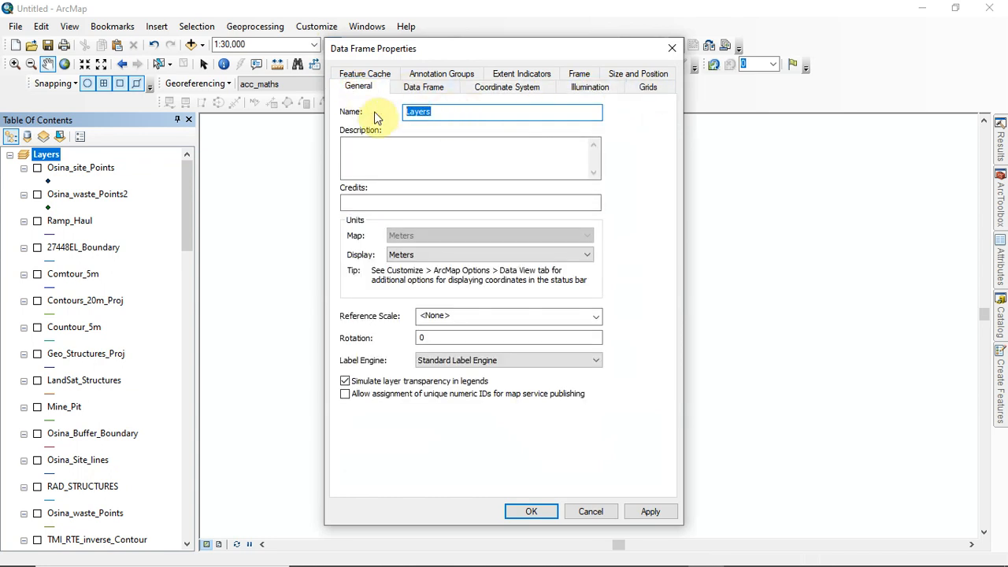
text(learning GIS project)
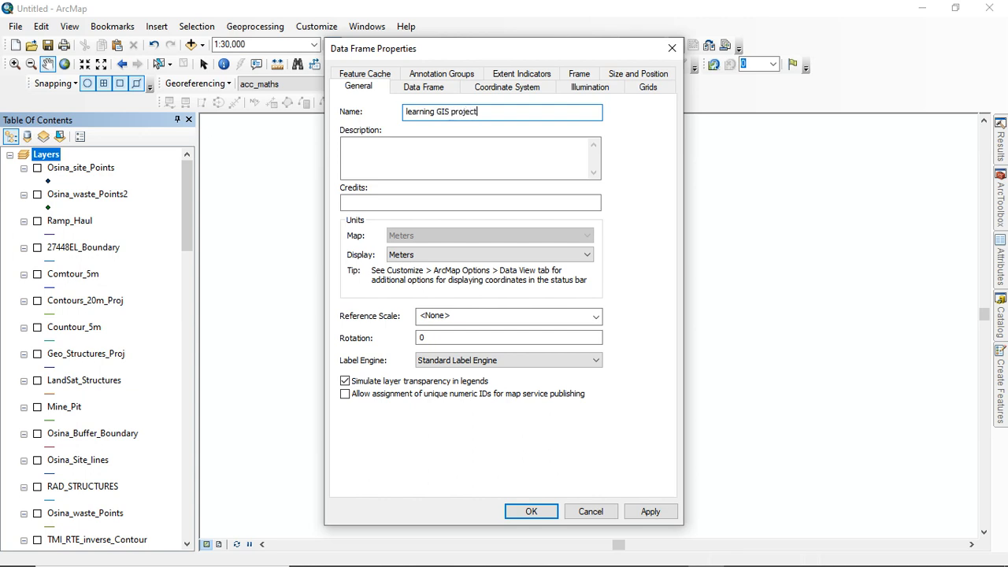
click(372, 150)
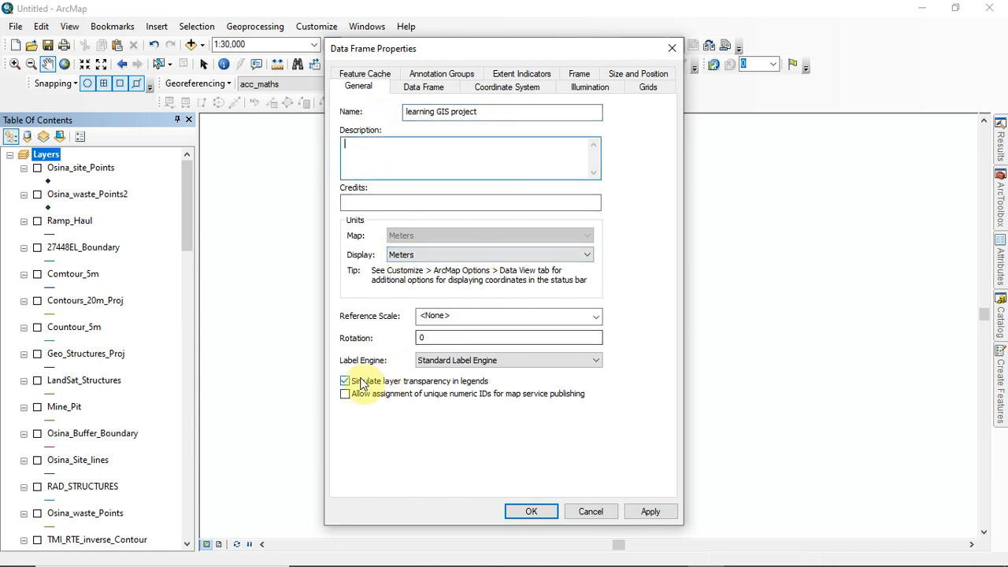
click(662, 511)
click(550, 512)
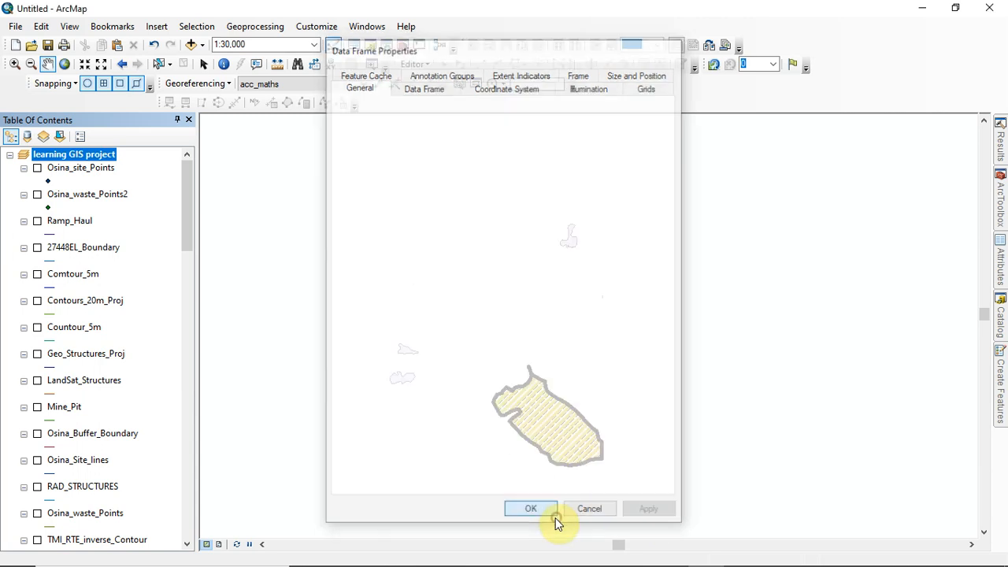
Step: Rename the data frame as "layers" directly in the table of contents
click(70, 158)
click(114, 153)
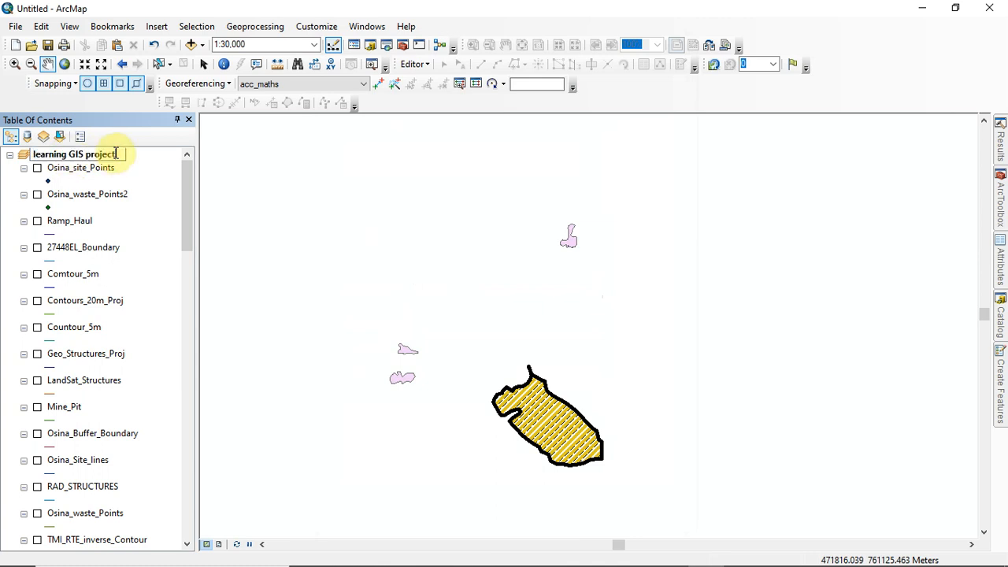
key(BackSpace)
key(BackSpace)
key(BackSpace)
key(BackSpace)
key(BackSpace)
key(BackSpace)
key(BackSpace)
key(BackSpace)
key(BackSpace)
key(BackSpace)
key(BackSpace)
key(BackSpace)
key(BackSpace)
key(BackSpace)
key(BackSpace)
key(BackSpace)
key(BackSpace)
key(BackSpace)
key(BackSpace)
key(BackSpace)
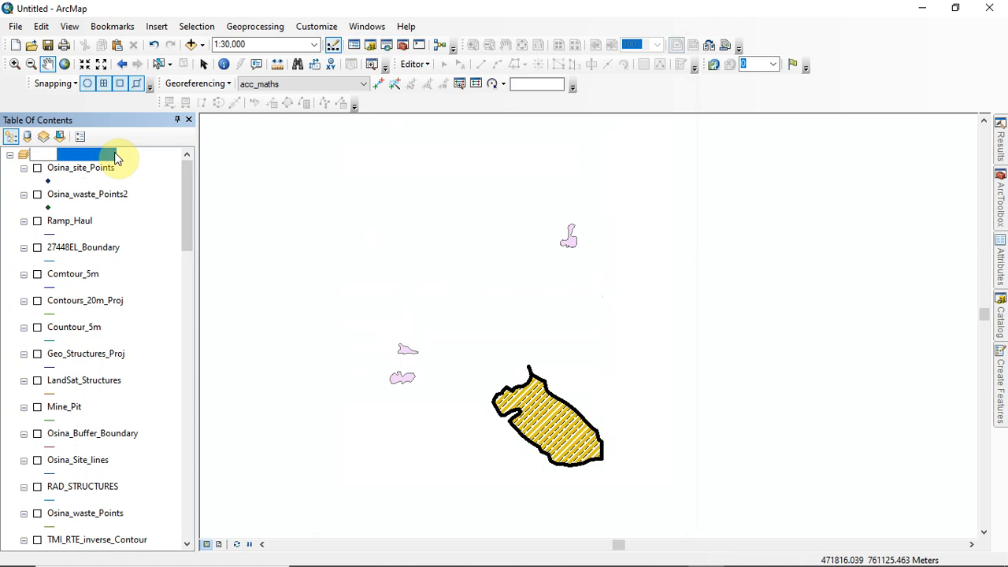
text(layer)
key(Return)
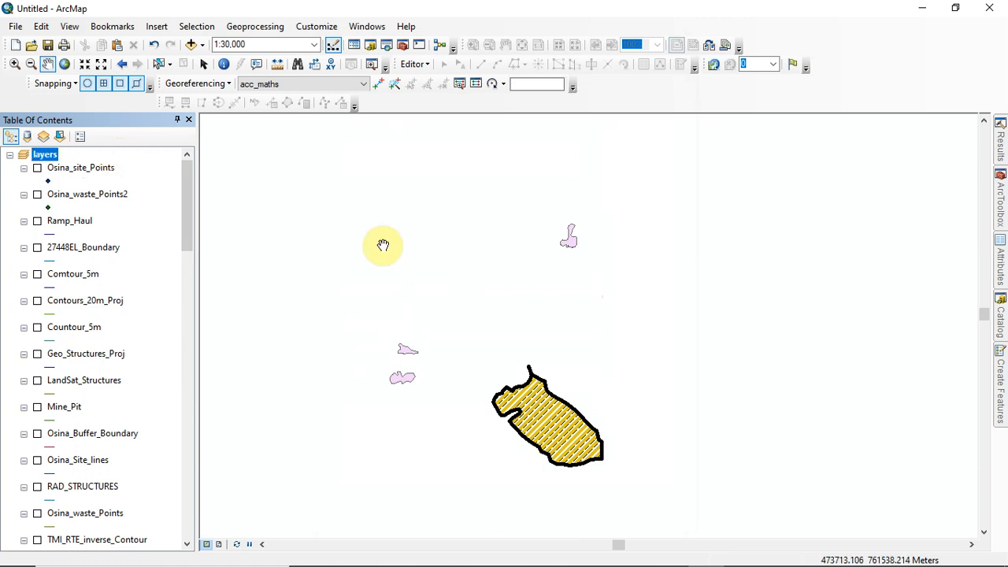
Step: Check the data frame's general properties and close them without changing anything
drag(258, 244, 423, 286)
double_click(44, 155)
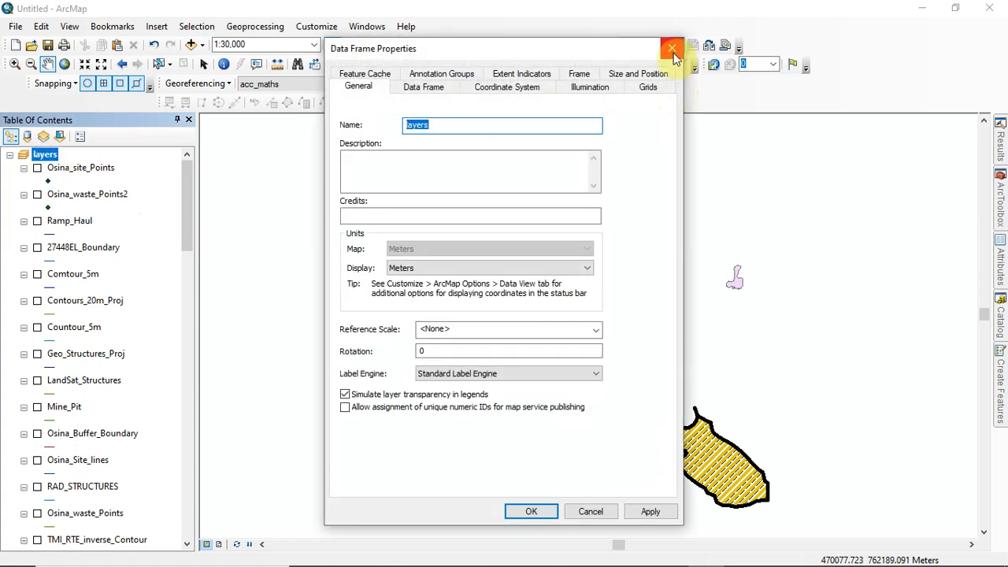
click(672, 50)
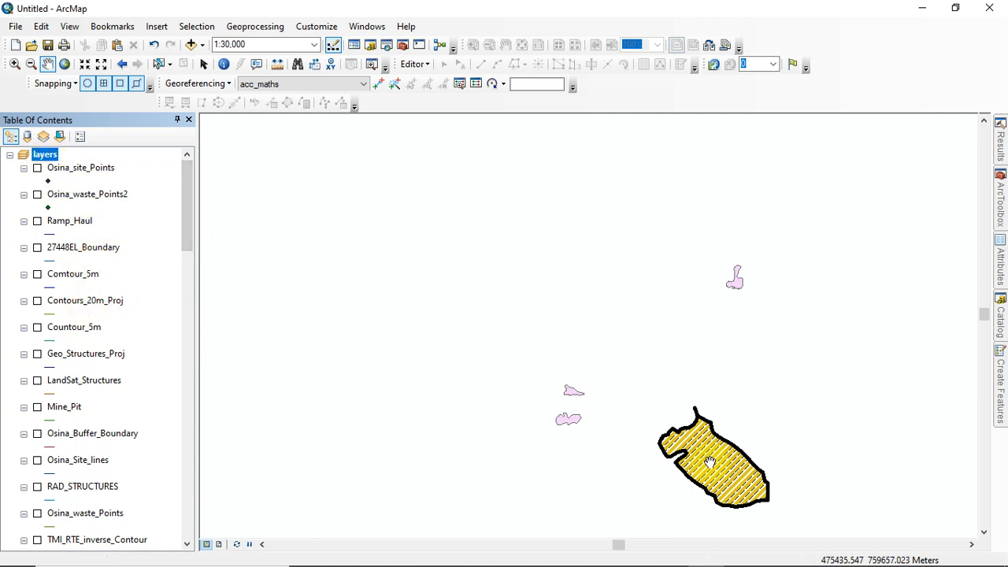
Step: Look through the full list of layers down to stream_order and examine the mapped settlement and old-working polygons
drag(688, 455, 620, 342)
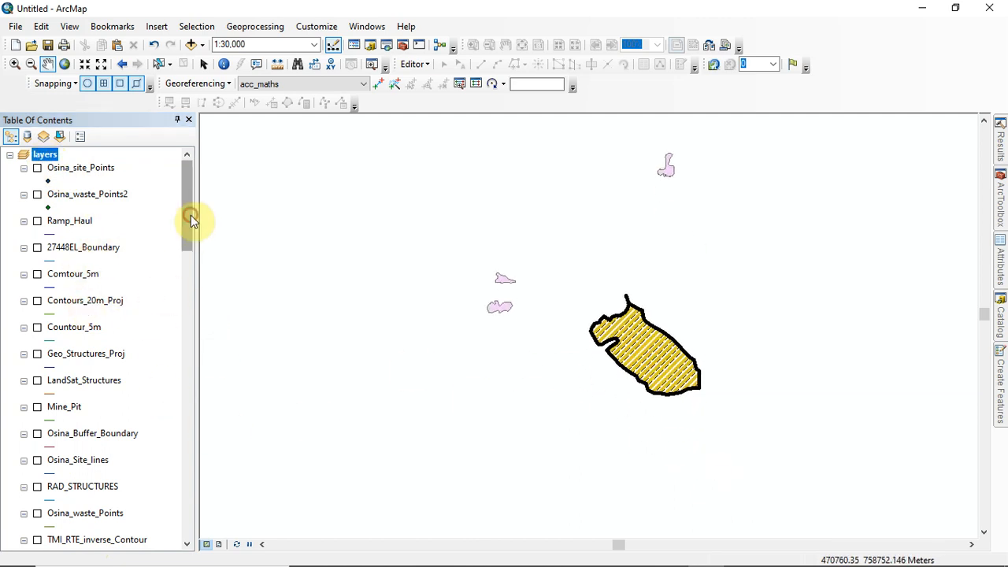
drag(190, 219, 200, 168)
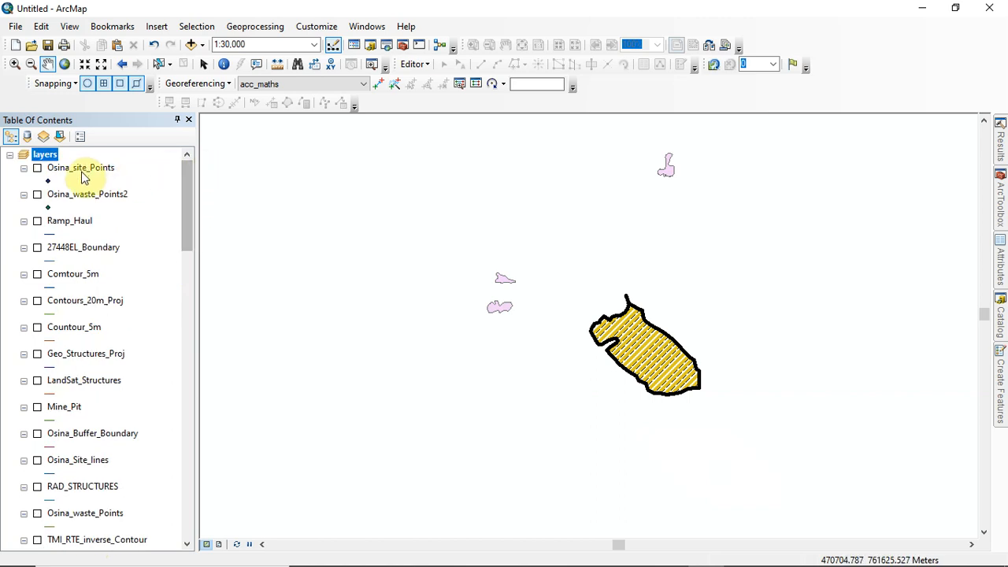
scroll(87, 299, down, 10)
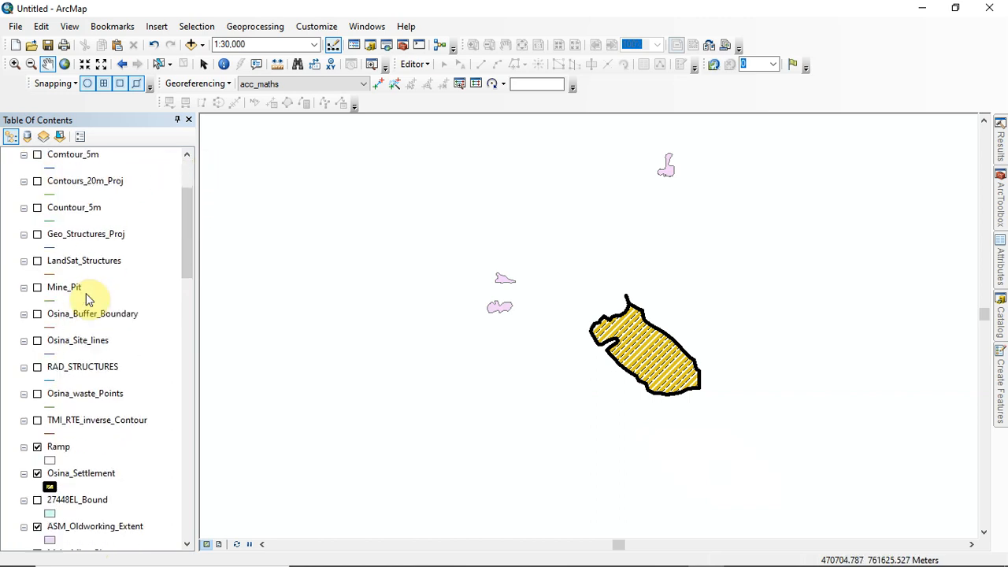
scroll(87, 300, down, 15)
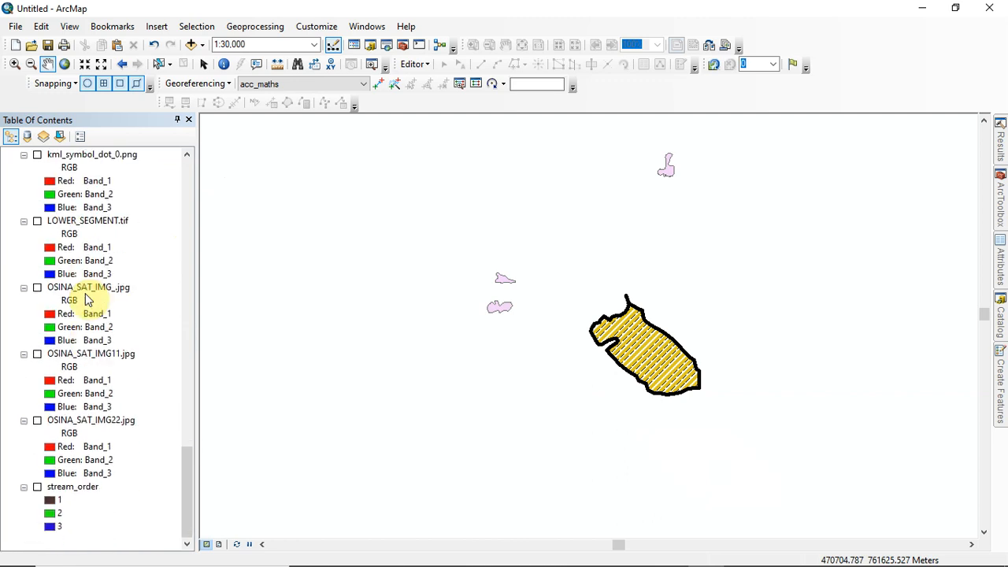
drag(520, 304, 500, 339)
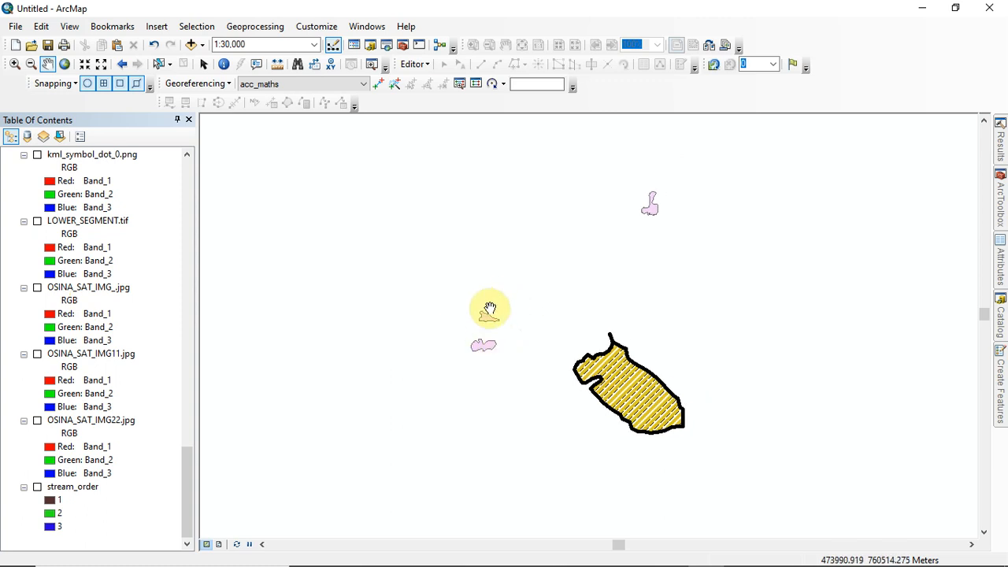
scroll(490, 308, up, 4)
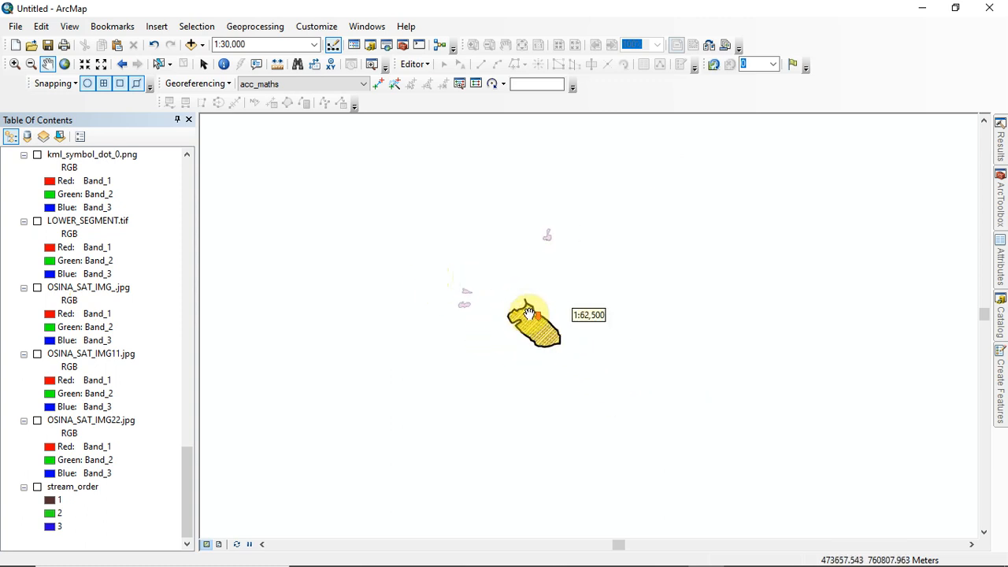
scroll(528, 314, down, 5)
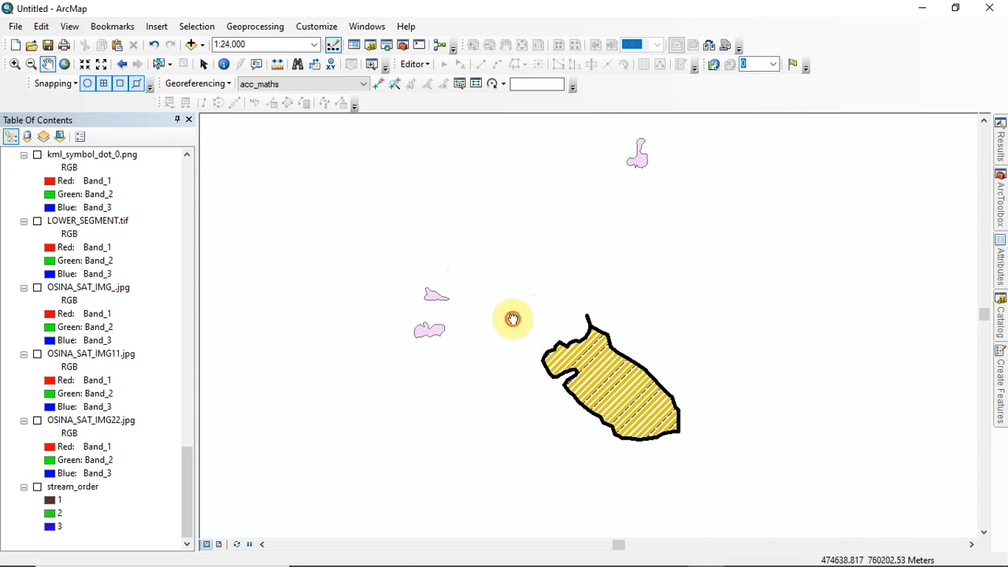
drag(513, 319, 513, 331)
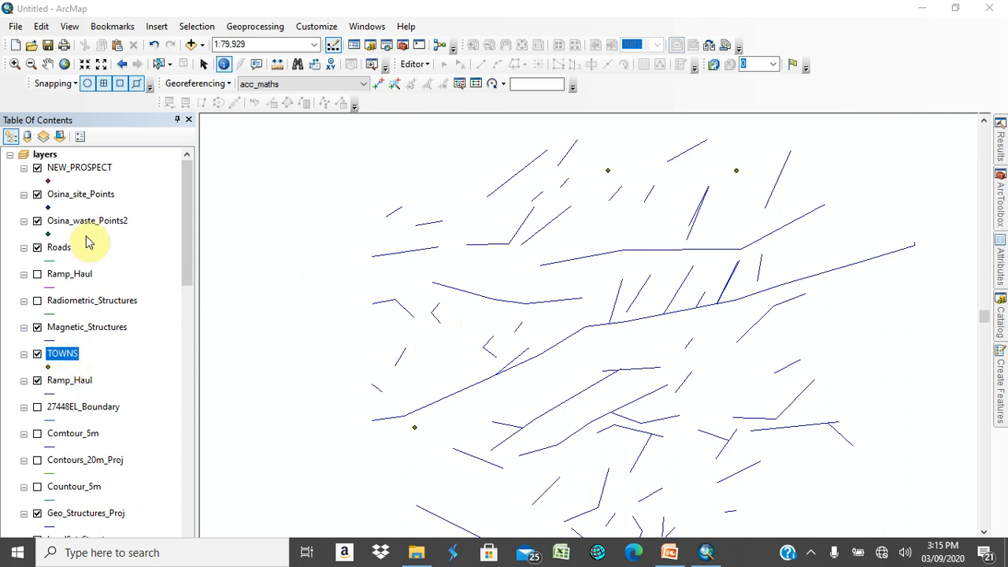
Step: Hide the TOWNS layer and show it again
click(37, 355)
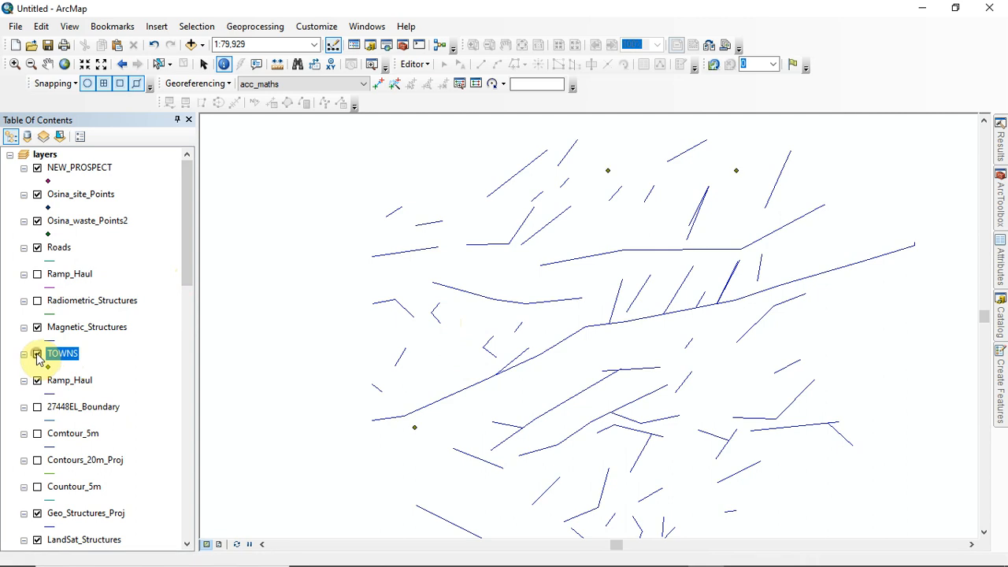
click(37, 354)
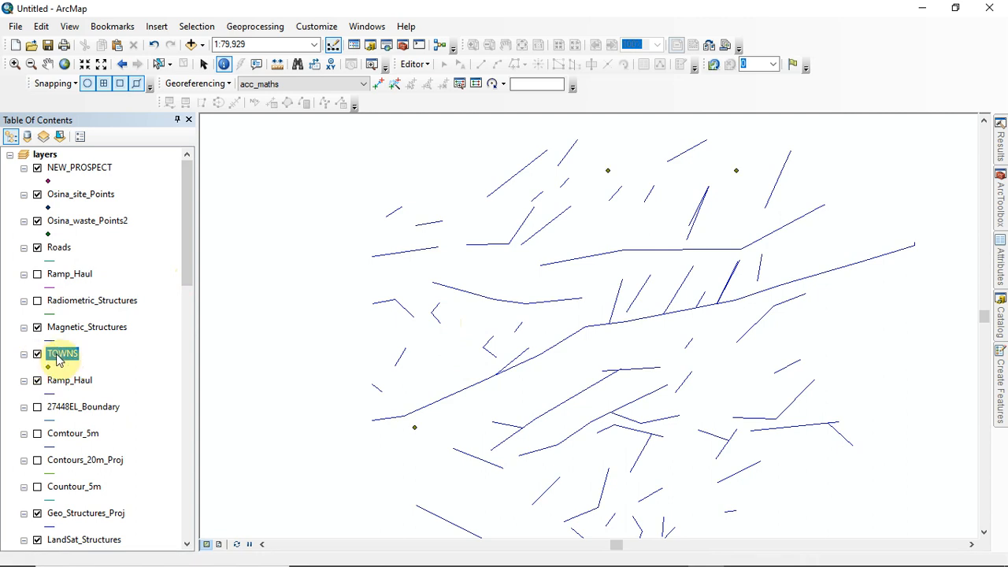
right_click(57, 356)
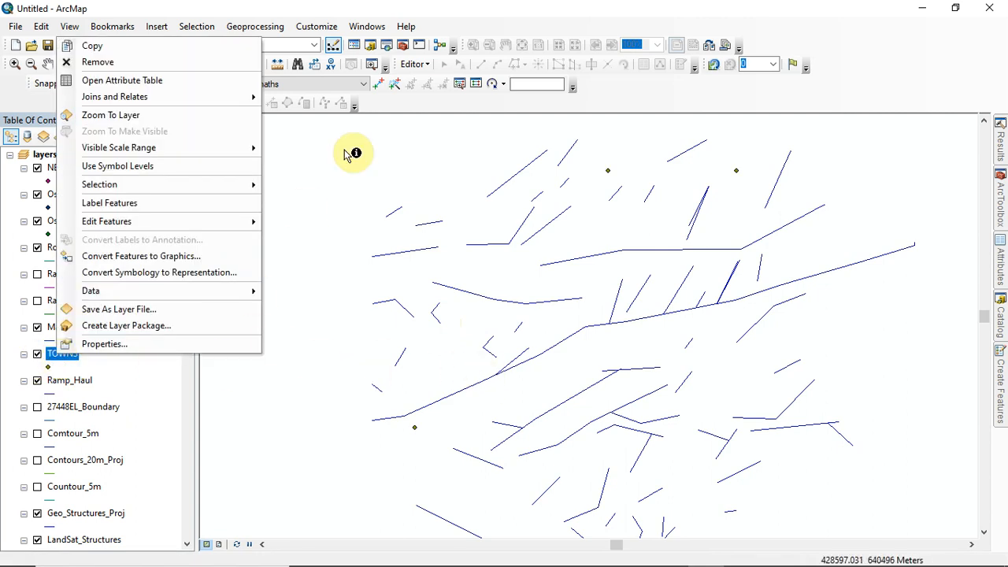
click(434, 11)
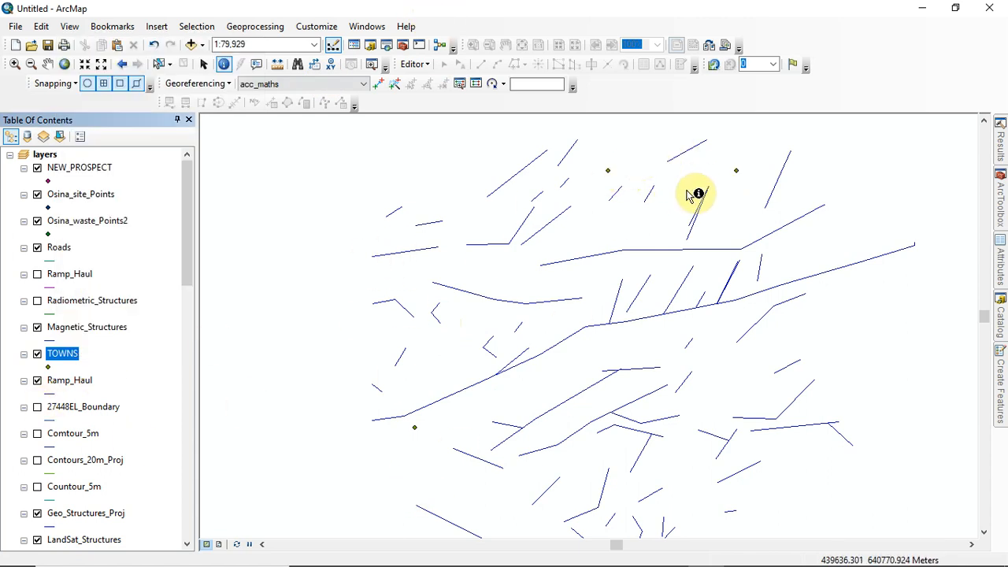
Step: Label the features of the TOWNS layer and check the town names on the map
right_click(56, 359)
mouse_move(100, 224)
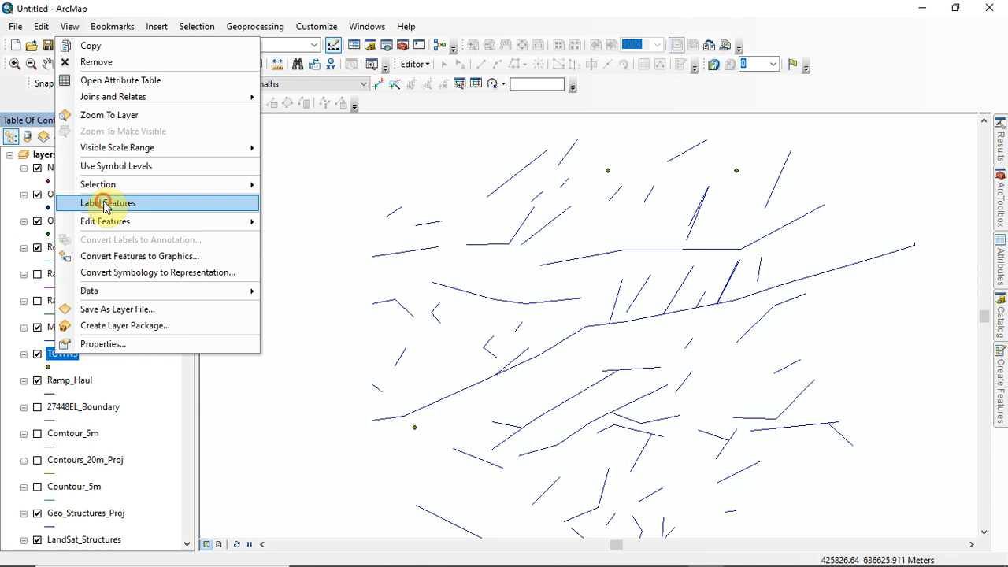
click(105, 203)
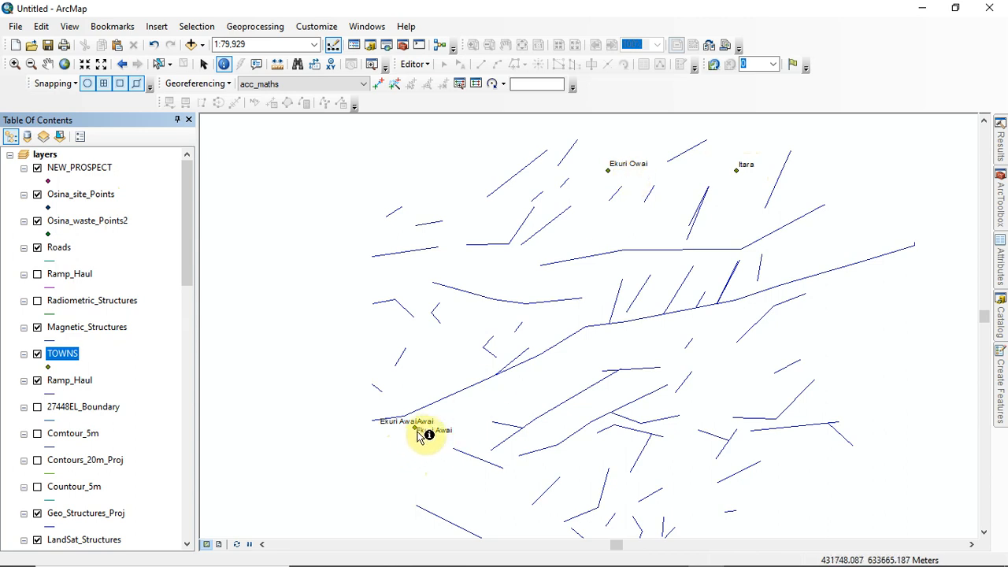
scroll(587, 359, down, 1)
scroll(587, 359, up, 2)
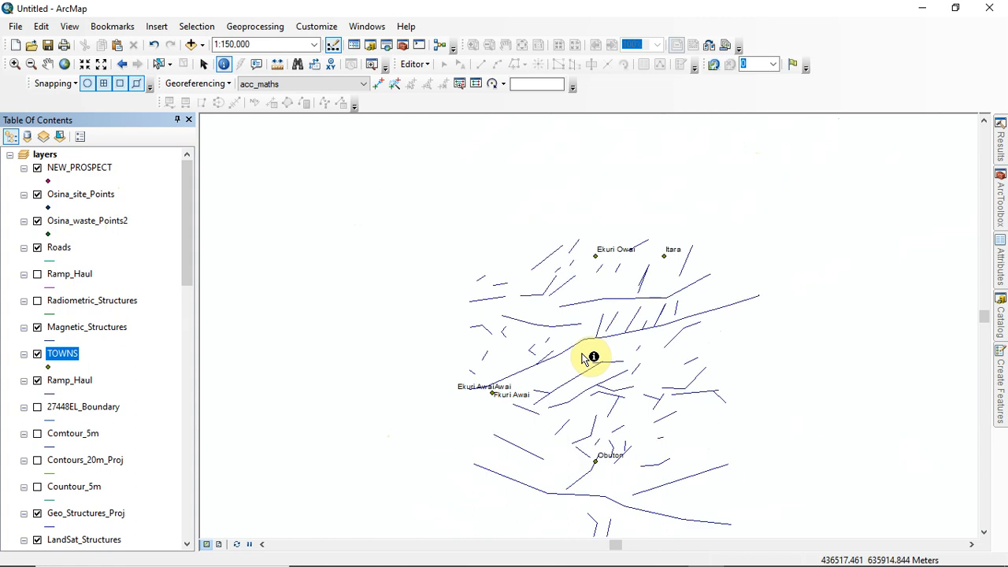
Step: Change the TOWNS layer's point symbol to Star 5 at size 18
click(48, 368)
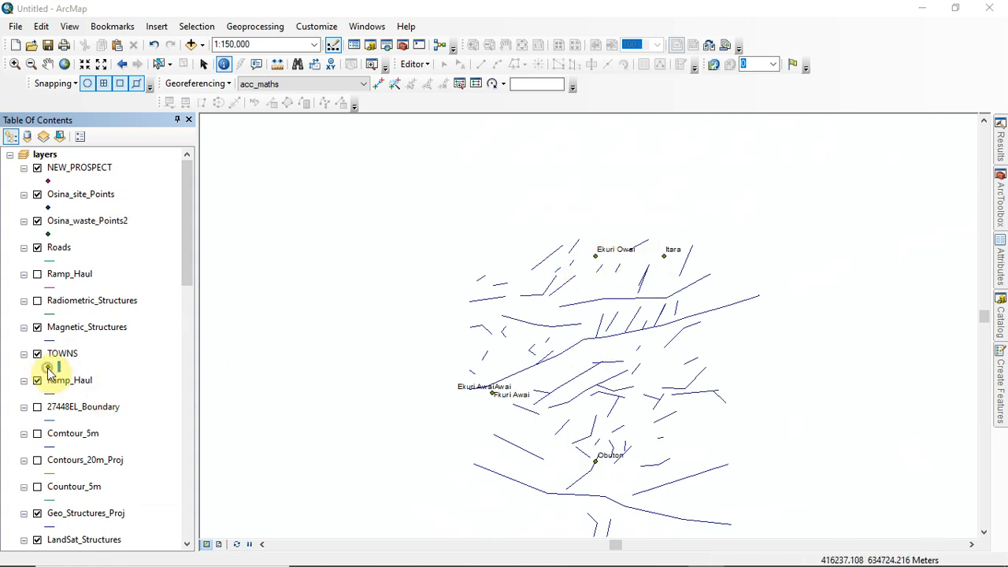
drag(301, 219, 303, 279)
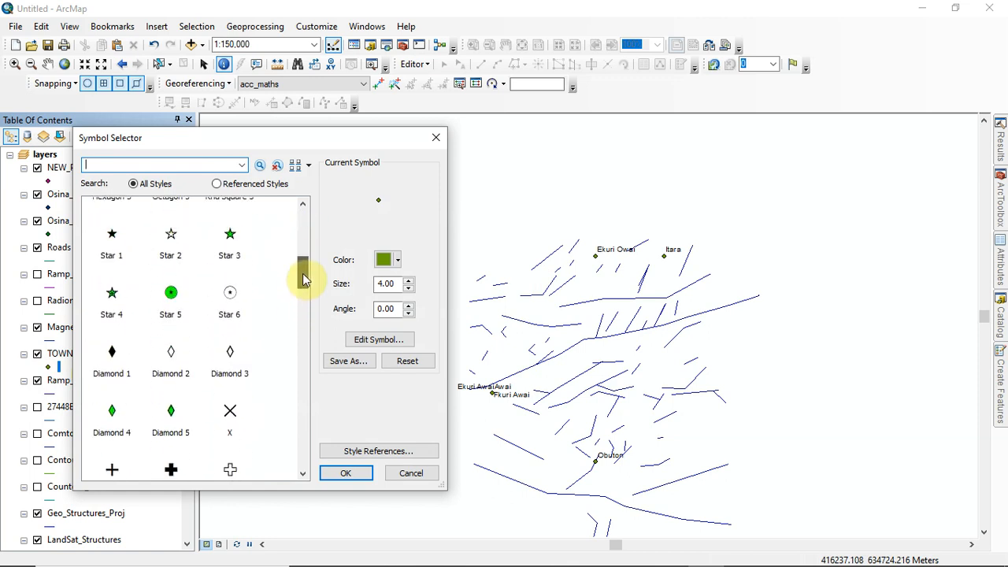
click(171, 292)
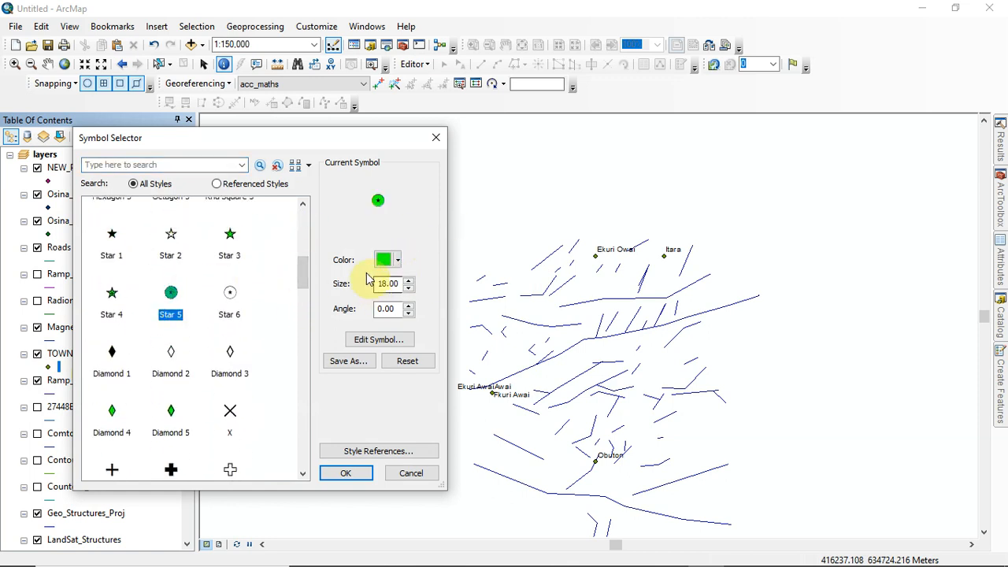
click(347, 473)
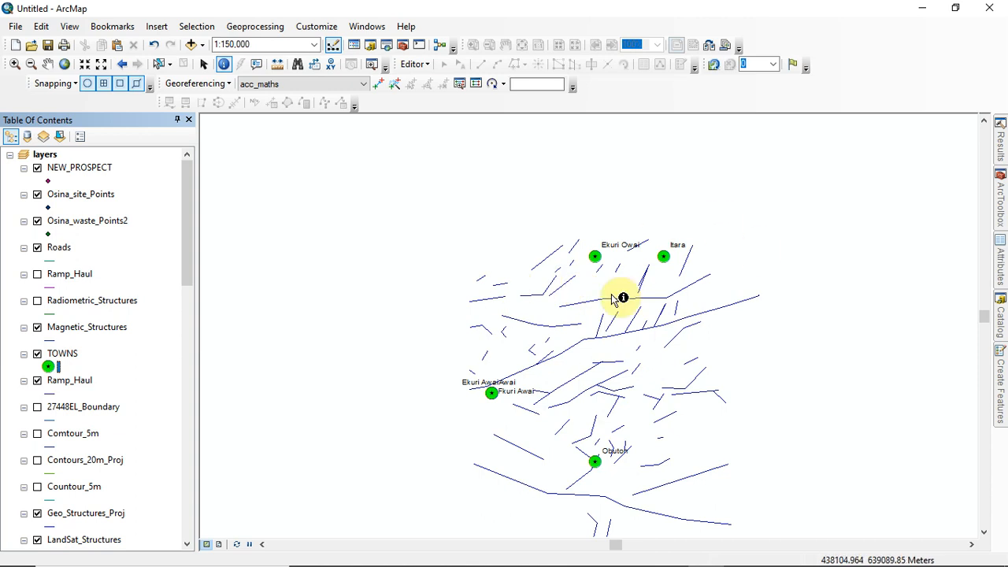
scroll(619, 294, up, 1)
scroll(619, 294, down, 2)
scroll(619, 298, down, 4)
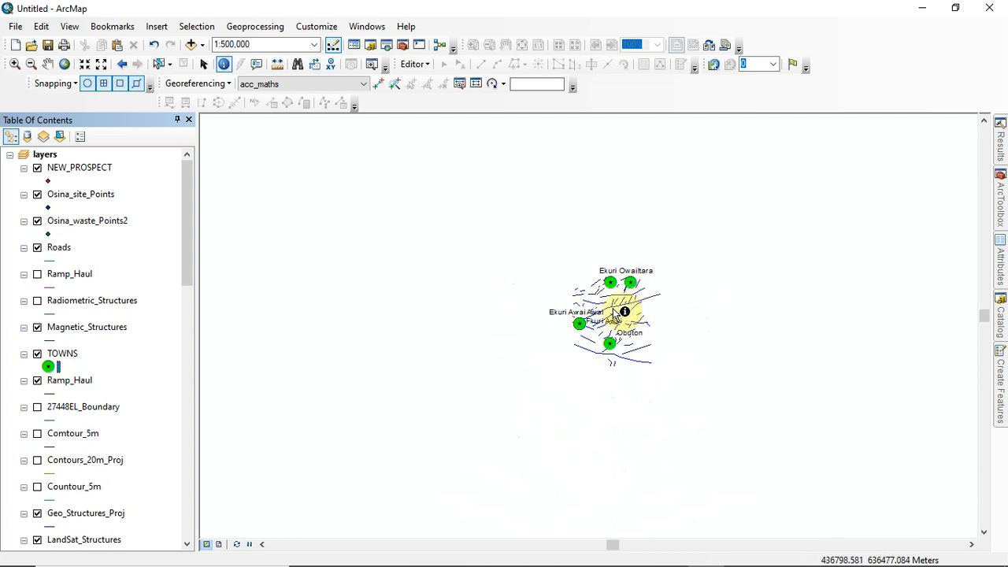
scroll(624, 331, down, 1)
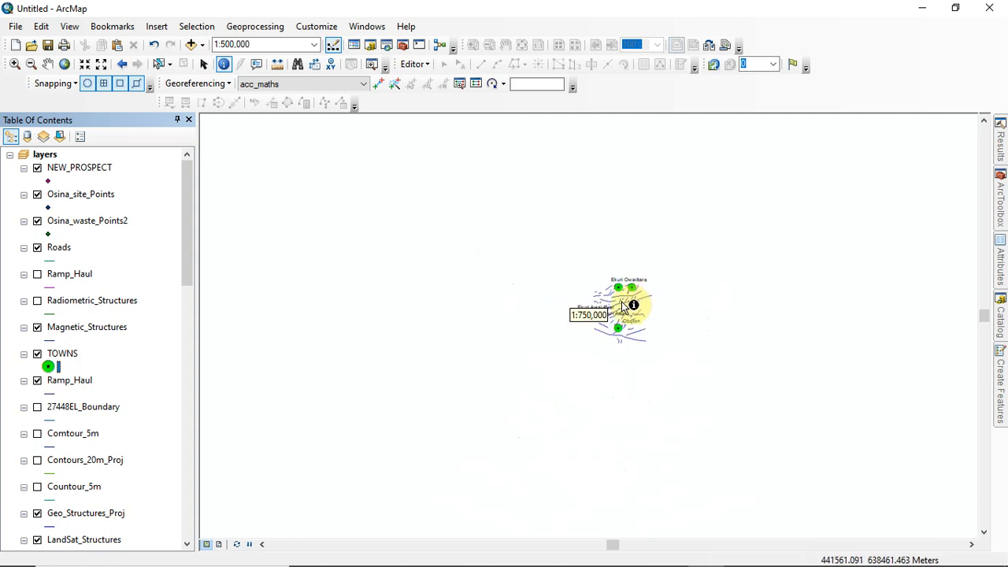
scroll(624, 312, up, 3)
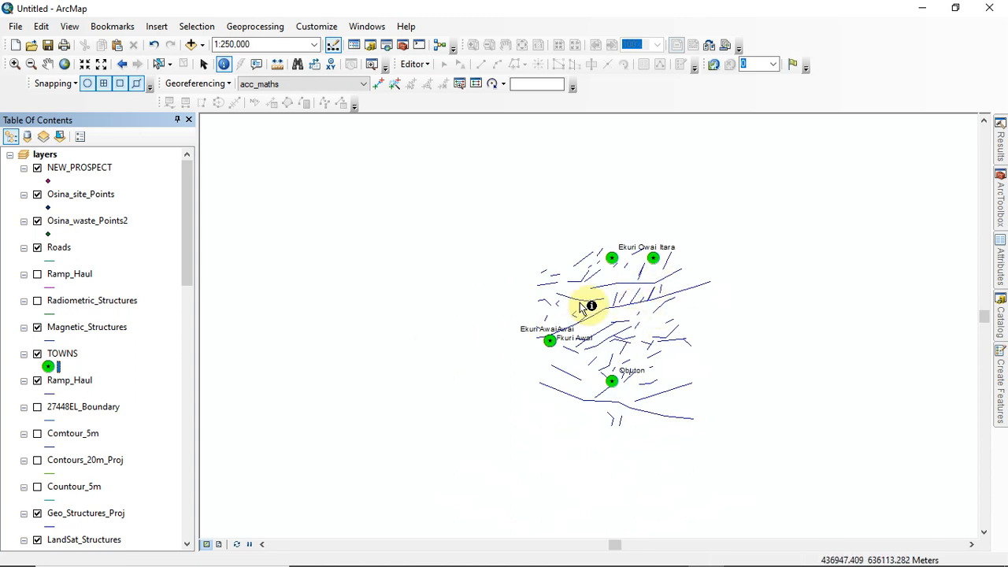
Step: Find "itara" in all fields of the visible layers and select the matching TOWNS record
click(298, 66)
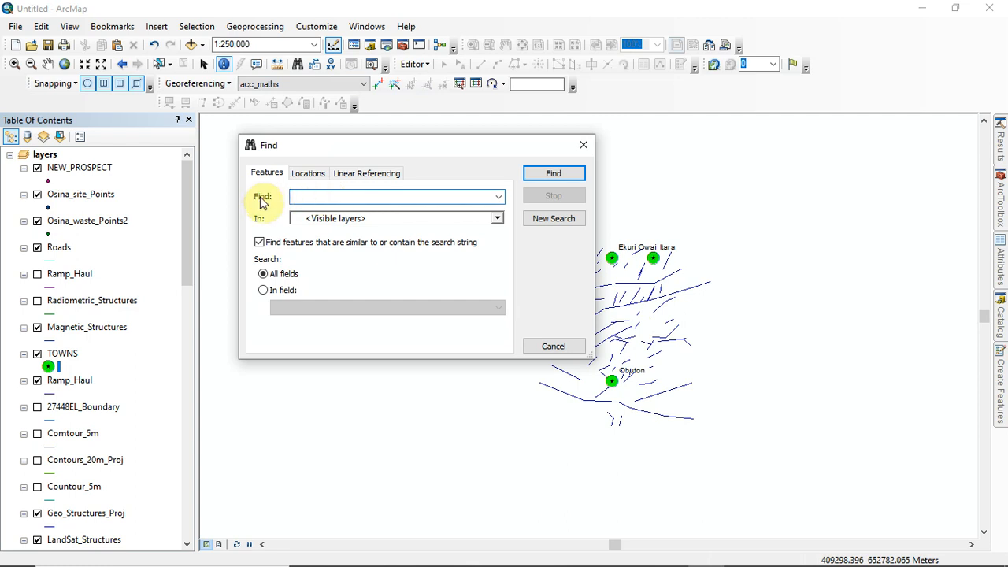
text(itara)
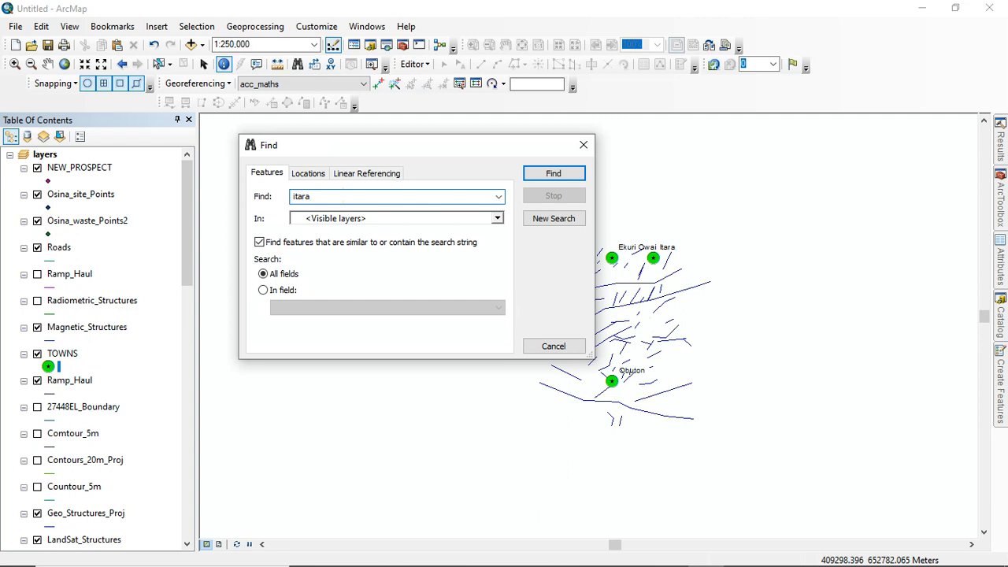
key(Return)
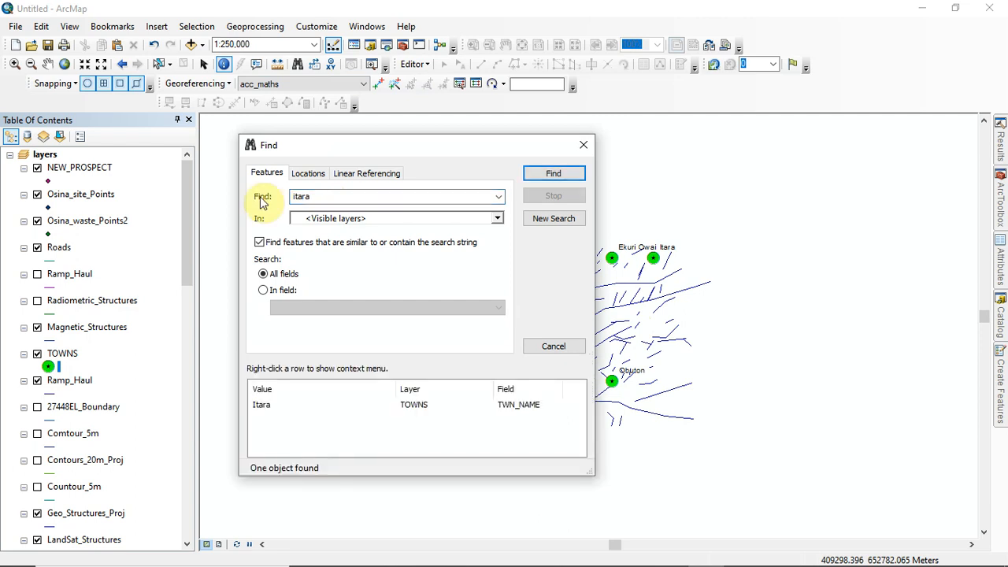
click(263, 409)
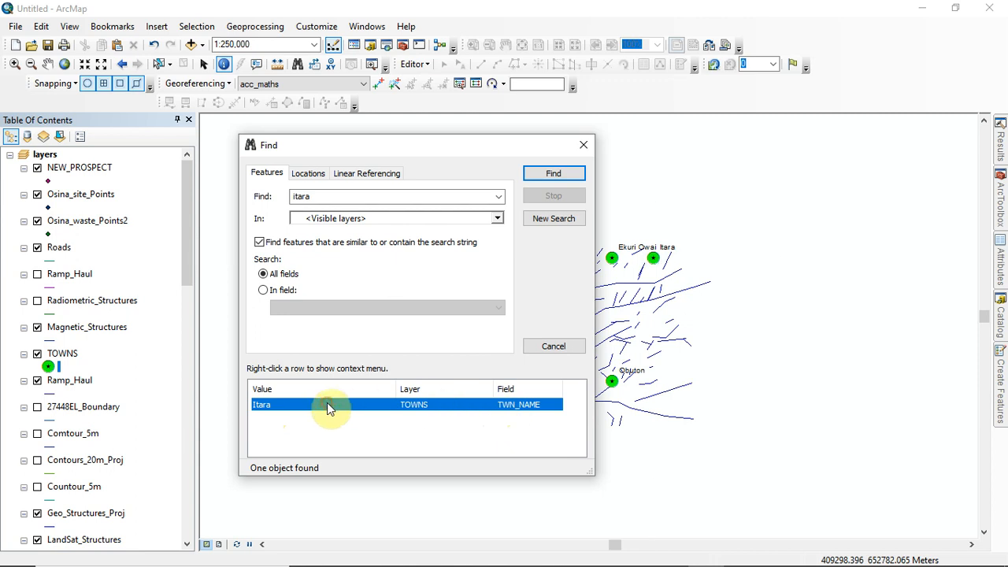
Step: Find "obuton" in all fields of the visible layers and pan the map to the matching TOWNS record
double_click(318, 196)
drag(318, 196, 273, 197)
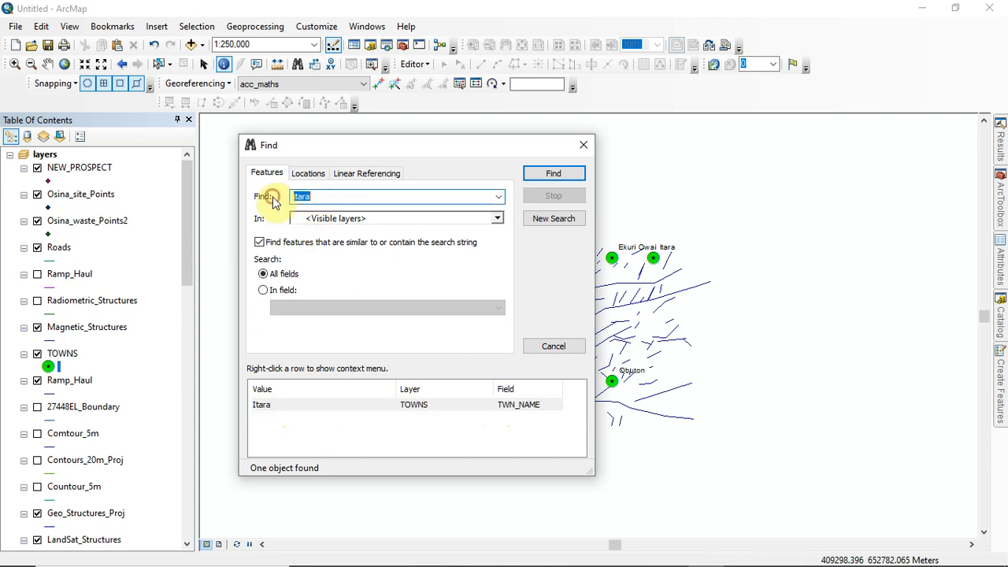
text(obuton)
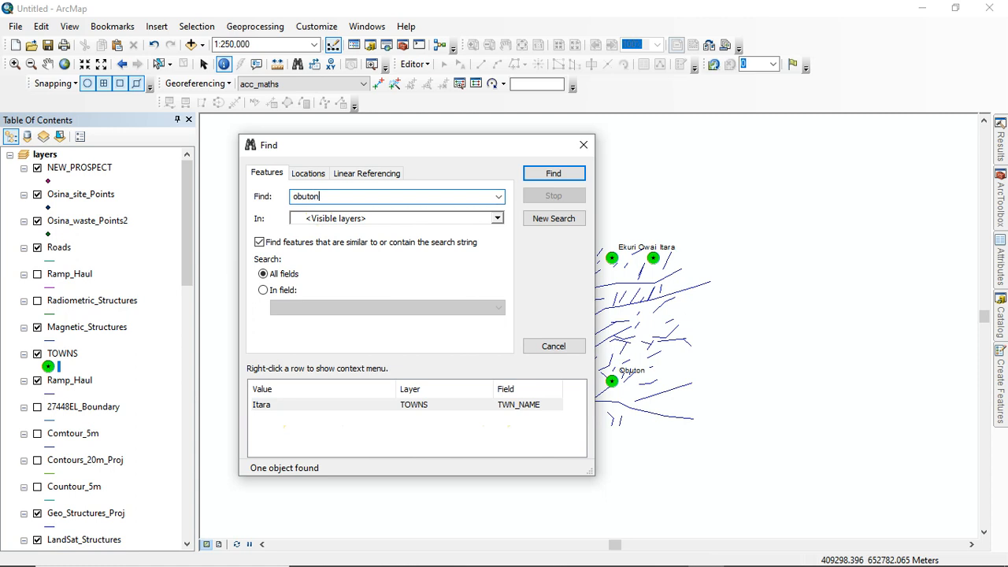
click(560, 177)
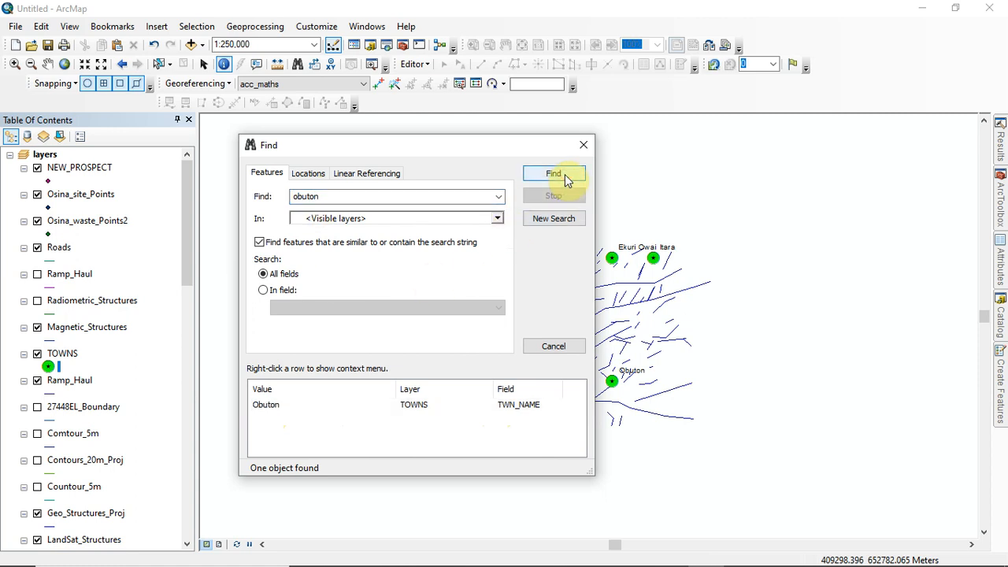
click(268, 408)
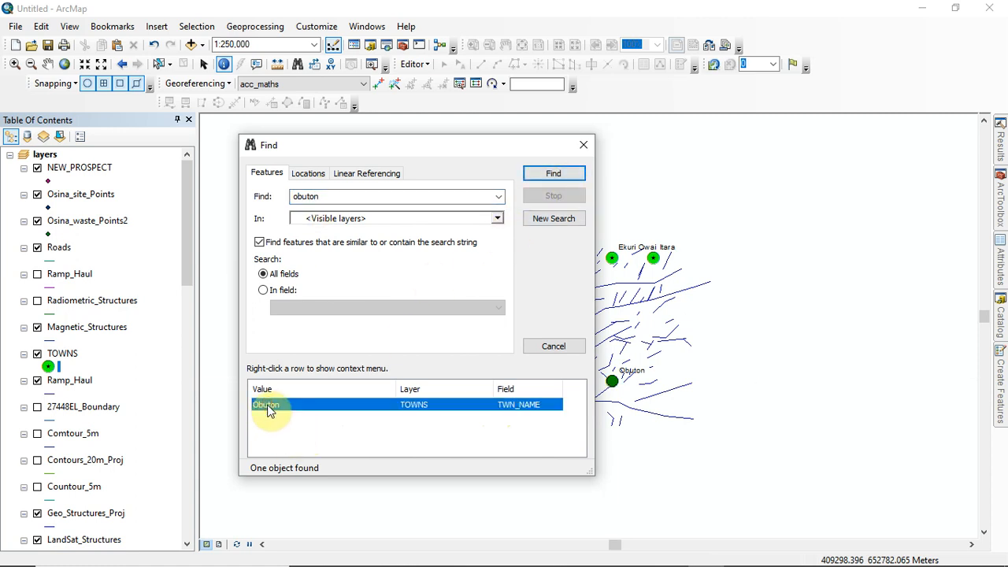
drag(418, 149, 302, 158)
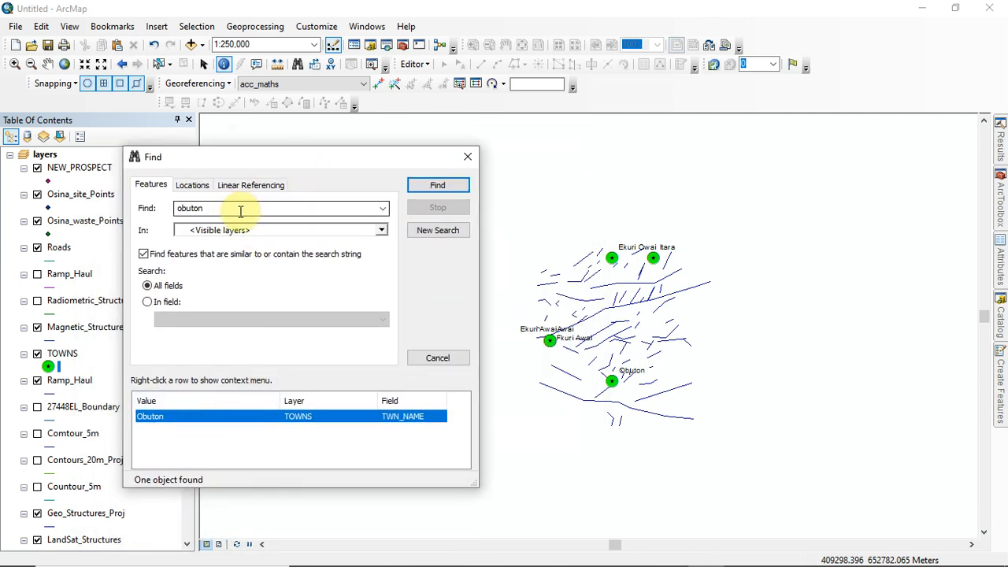
double_click(207, 419)
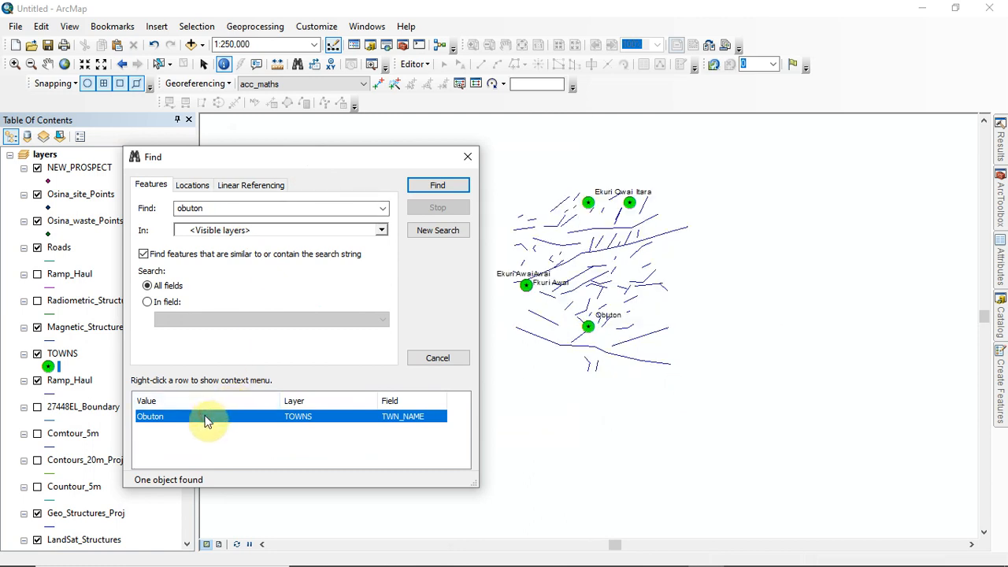
Step: Create a bookmark from the found Obuton record and close the search dialog
right_click(206, 422)
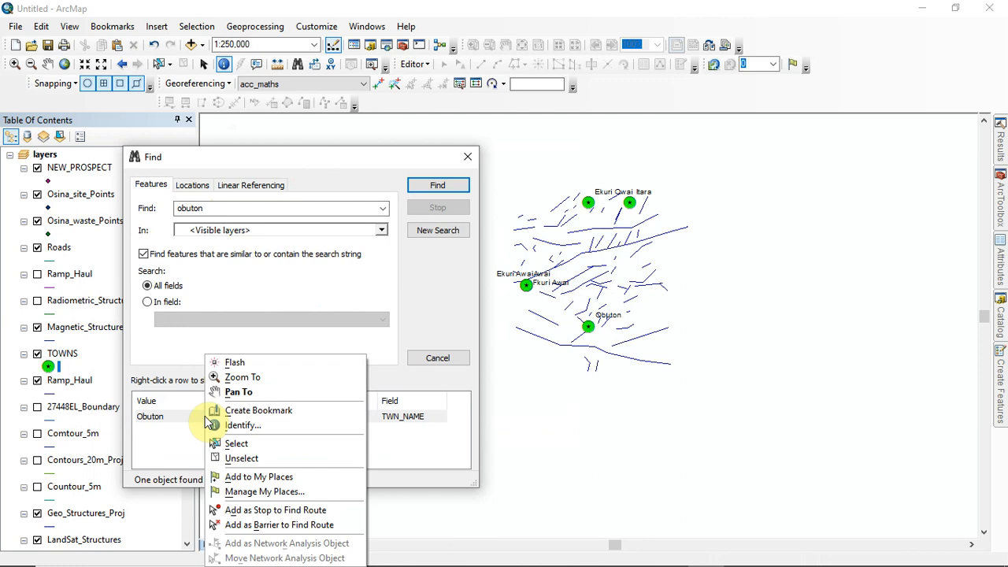
click(265, 411)
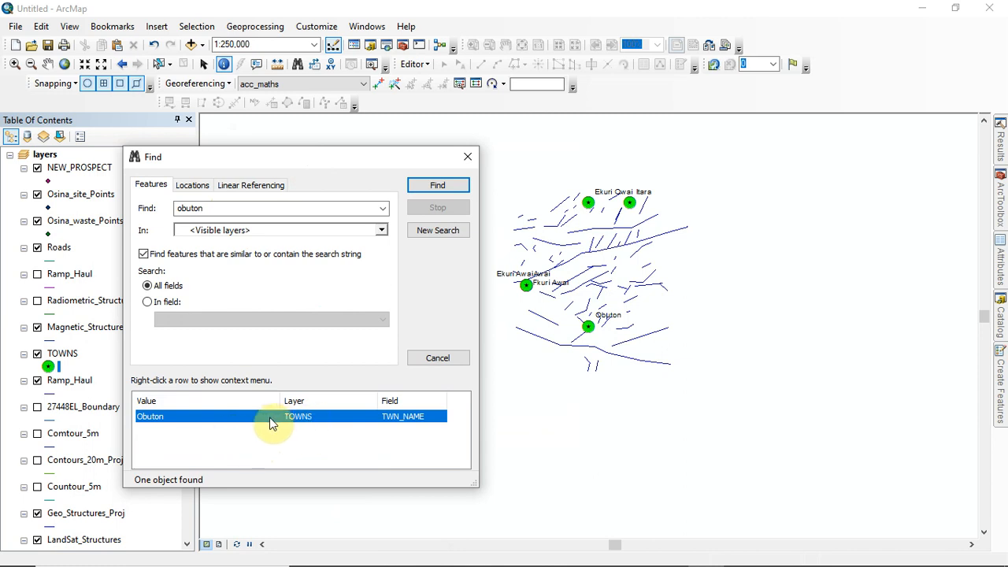
right_click(269, 424)
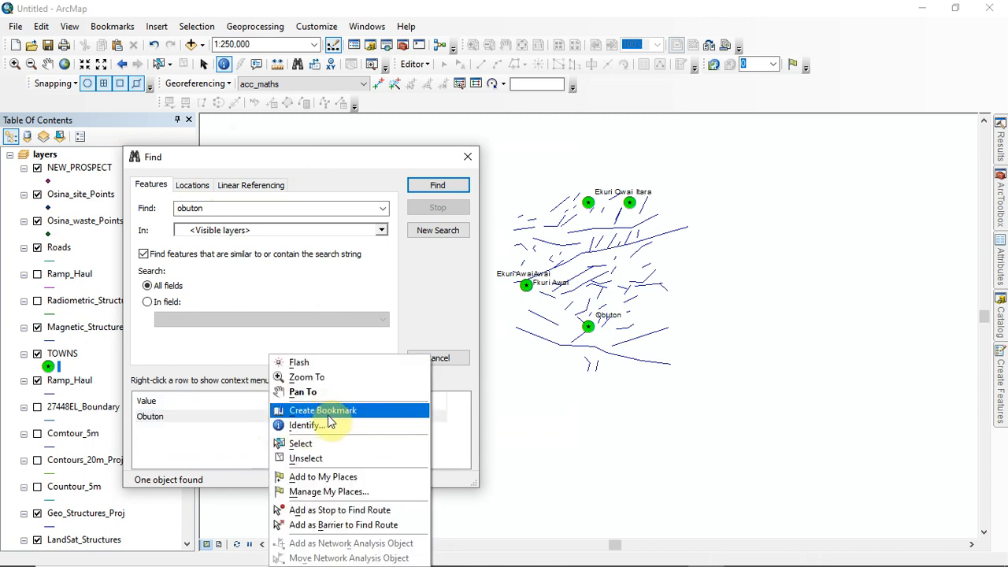
click(434, 315)
click(468, 157)
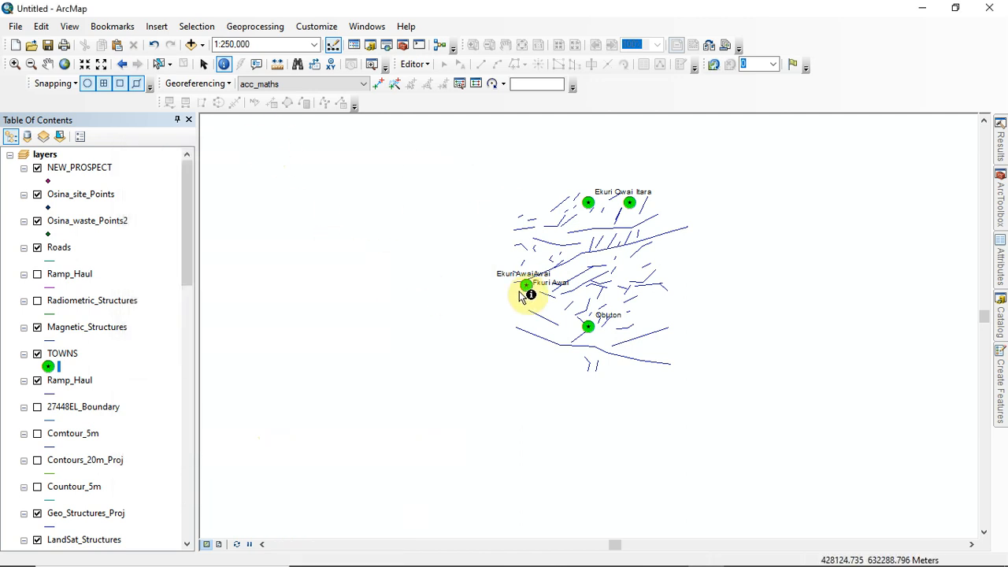
Step: Return the map from a closer view to the Obuton bookmark through the bookmark manager
scroll(579, 237, up, 1)
scroll(581, 238, down, 3)
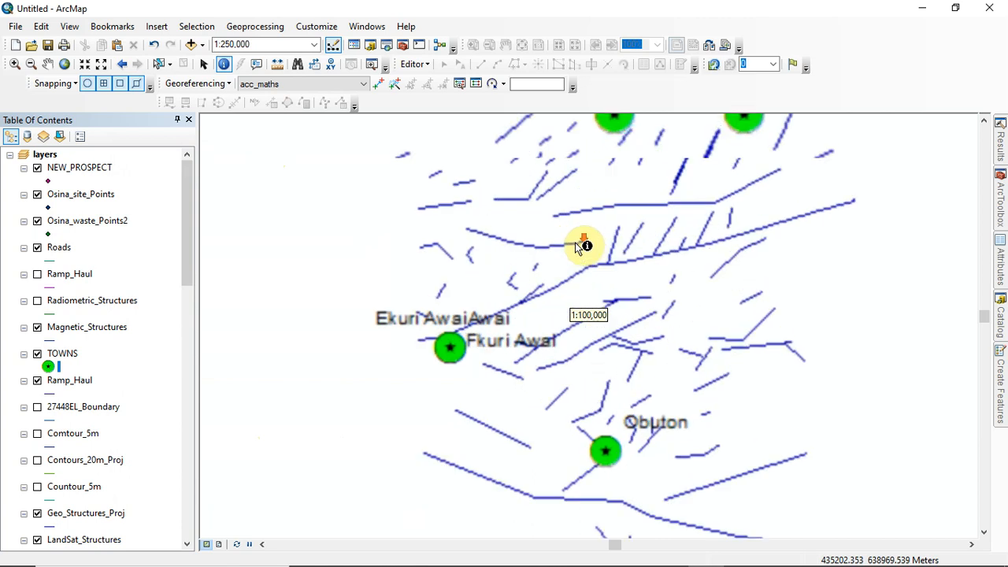
click(114, 29)
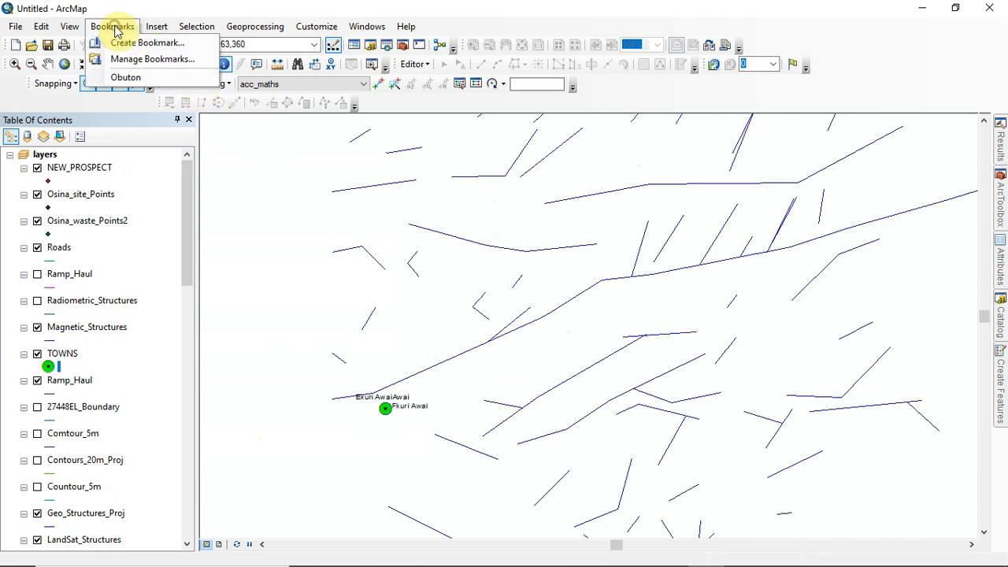
click(149, 60)
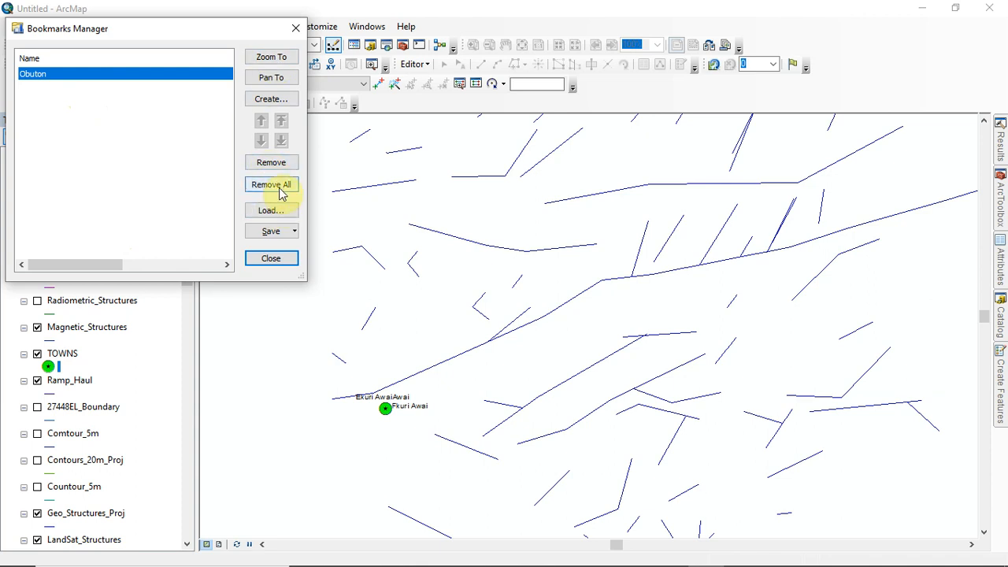
click(281, 62)
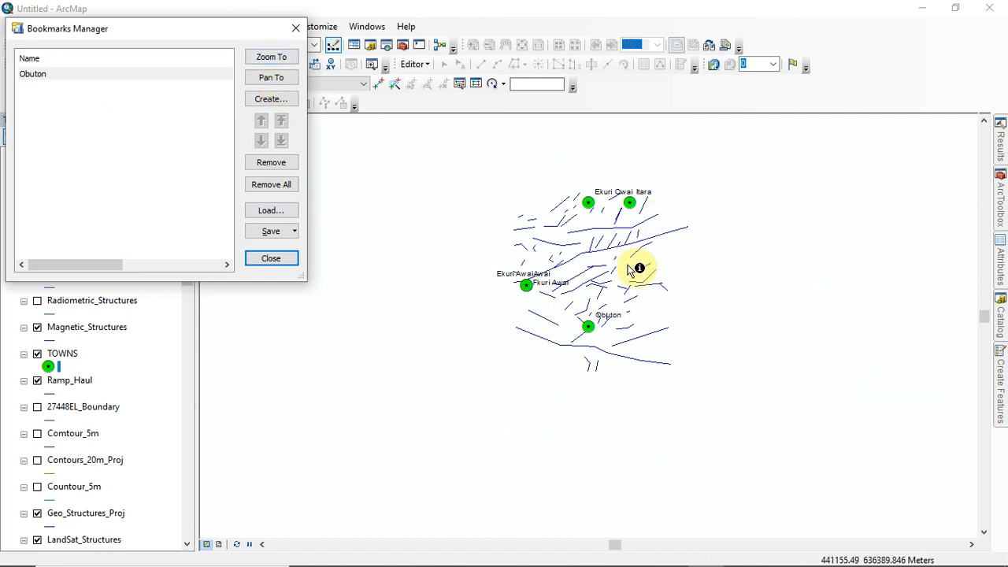
Step: Remove the Obuton bookmark, confirm the removal and close the bookmark manager
drag(110, 266, 73, 265)
click(271, 163)
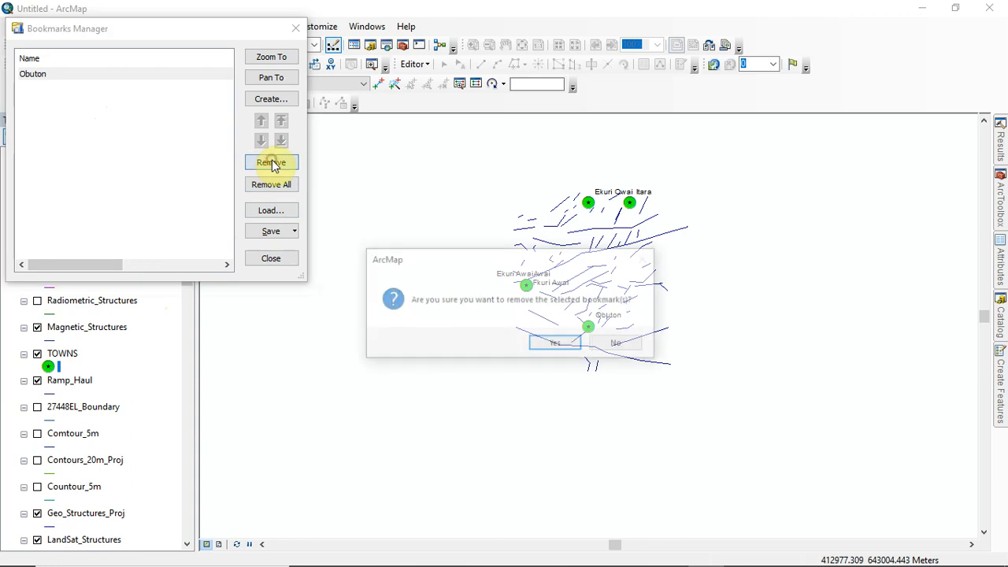
click(557, 346)
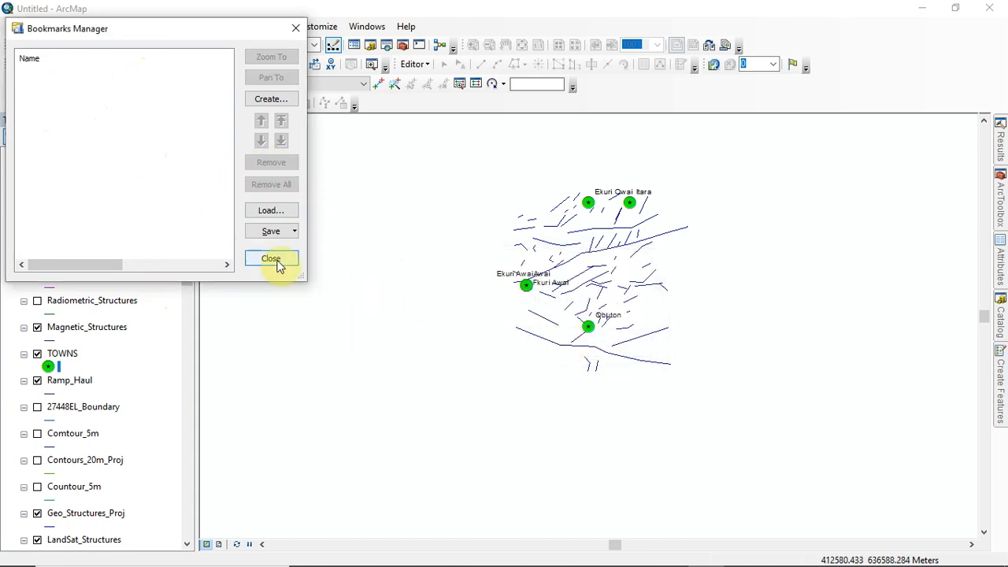
click(297, 27)
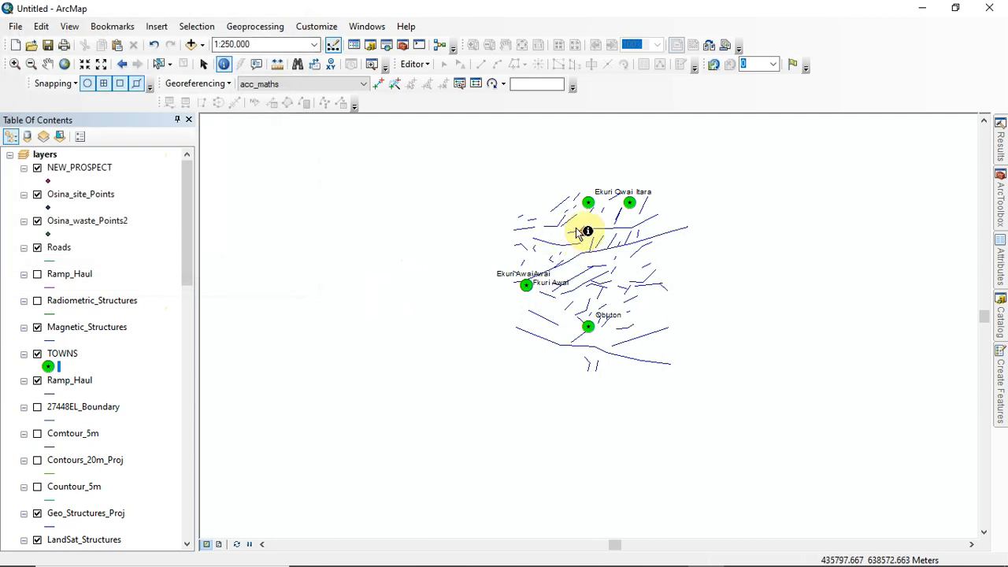
scroll(594, 230, up, 4)
scroll(589, 251, down, 2)
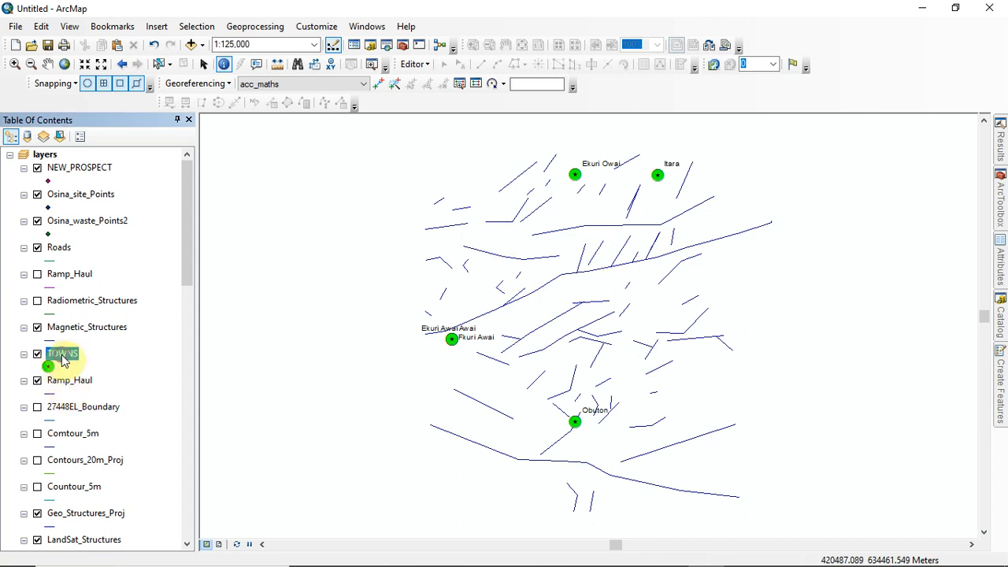
right_click(63, 359)
click(119, 344)
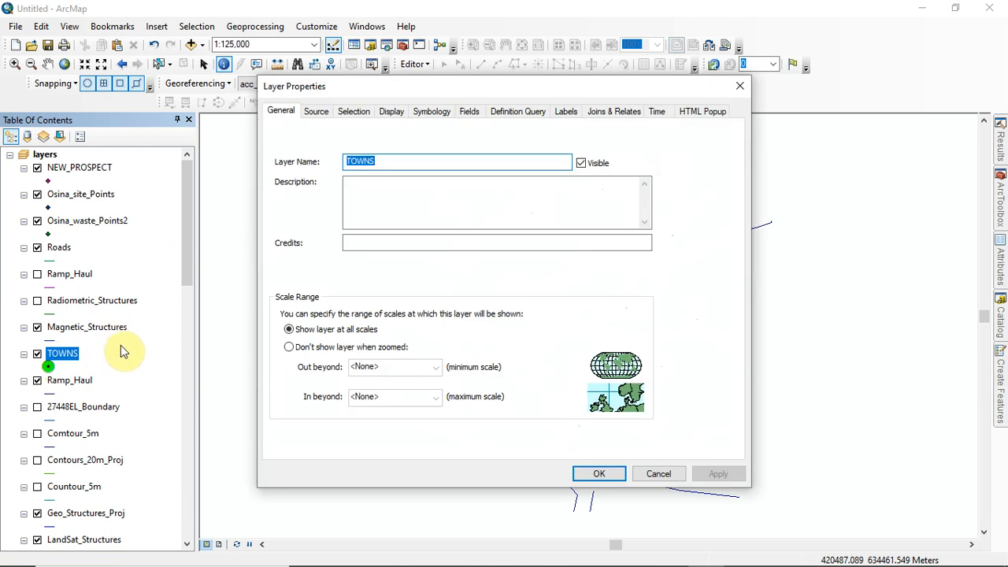
click(441, 111)
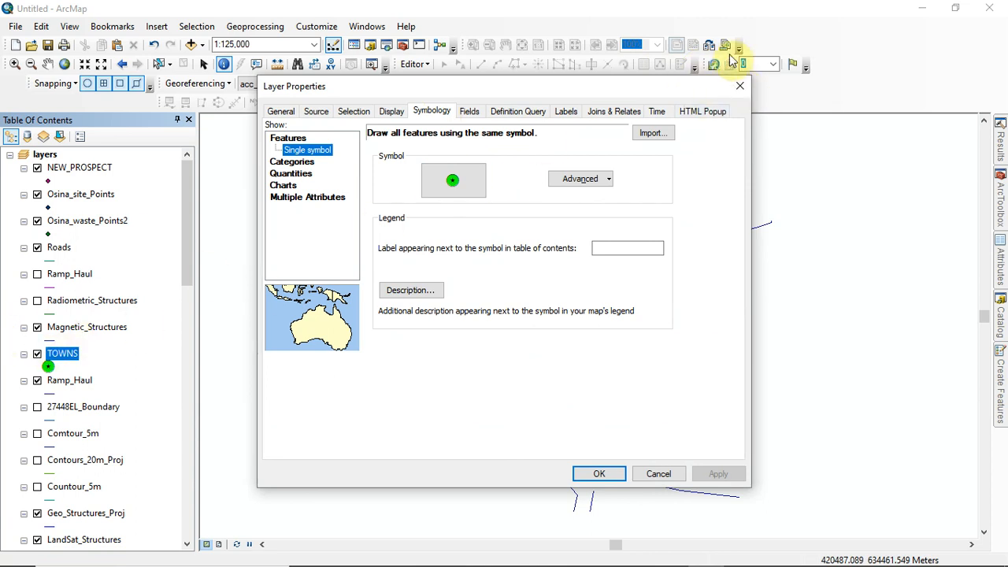
click(740, 86)
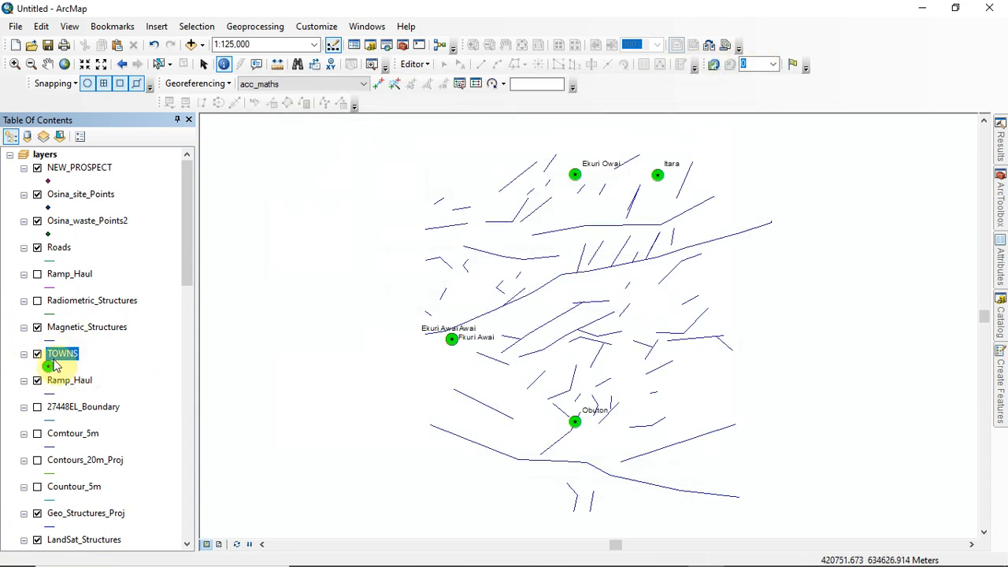
Step: Examine the single symbol, category, chart and multiple attribute symbology options for the TOWNS layer
right_click(53, 361)
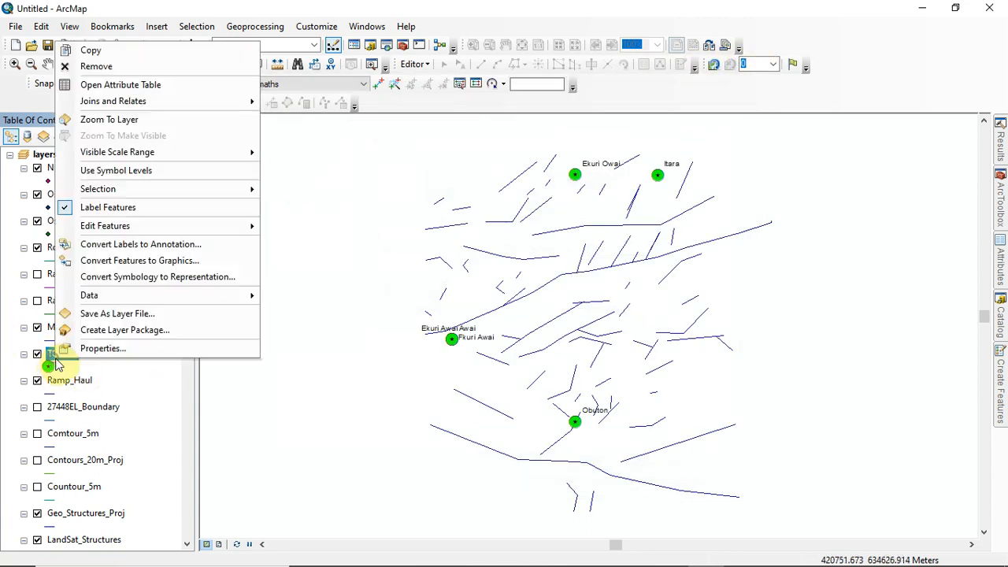
click(115, 351)
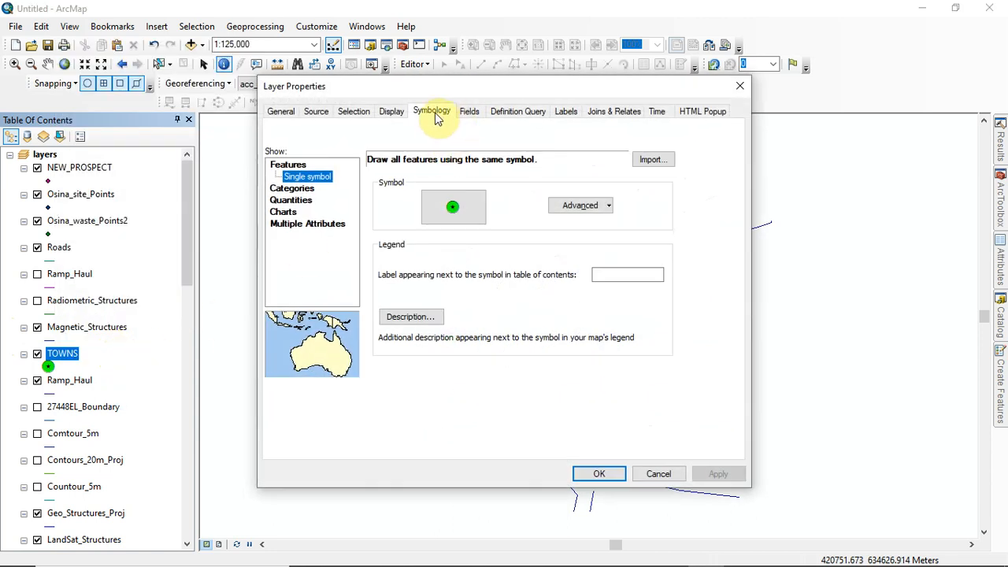
click(297, 190)
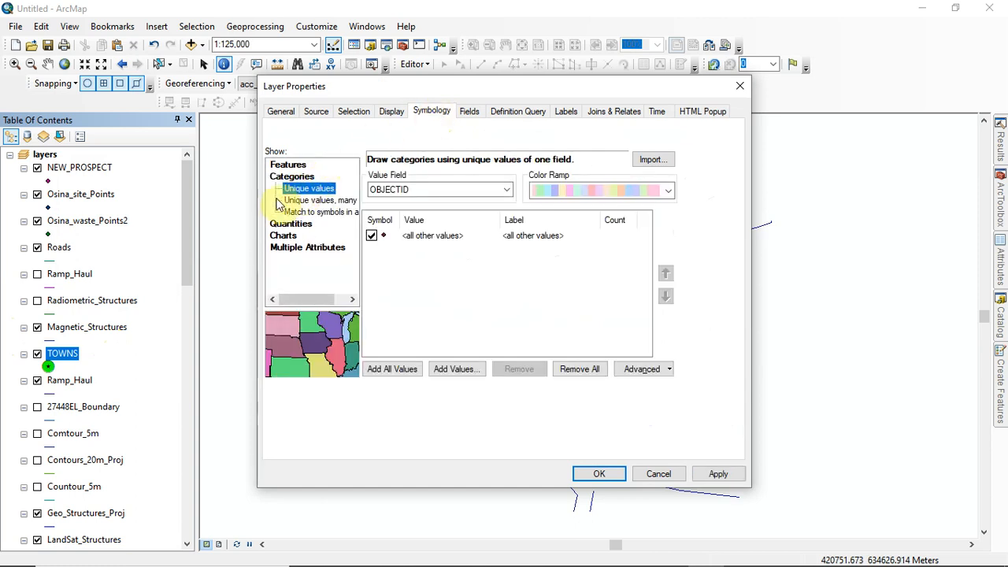
click(288, 163)
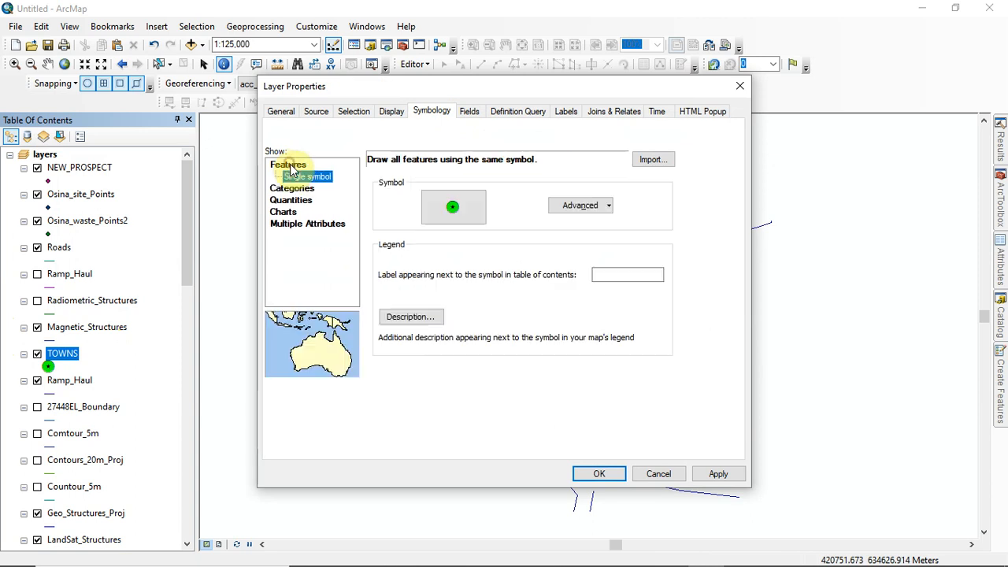
click(292, 189)
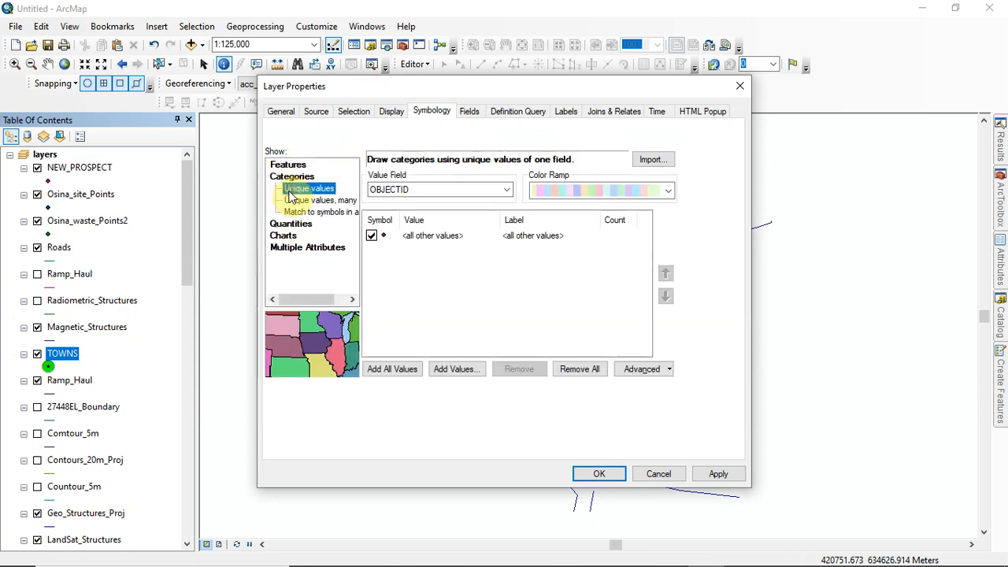
click(284, 237)
click(292, 247)
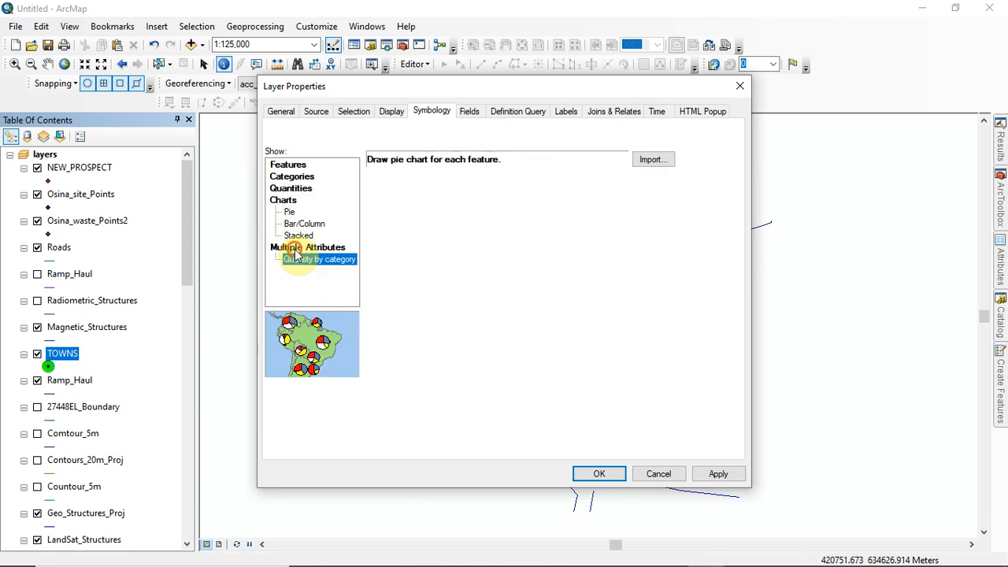
click(290, 167)
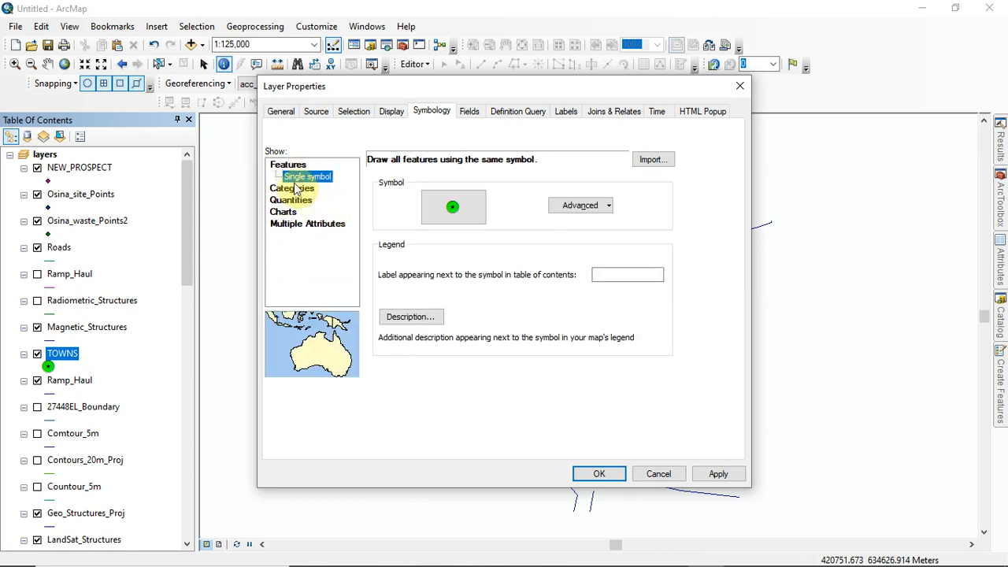
Step: Symbolize the TOWNS layer by unique values of OBJECTID with only the <all other values> class enabled, and apply it
click(295, 189)
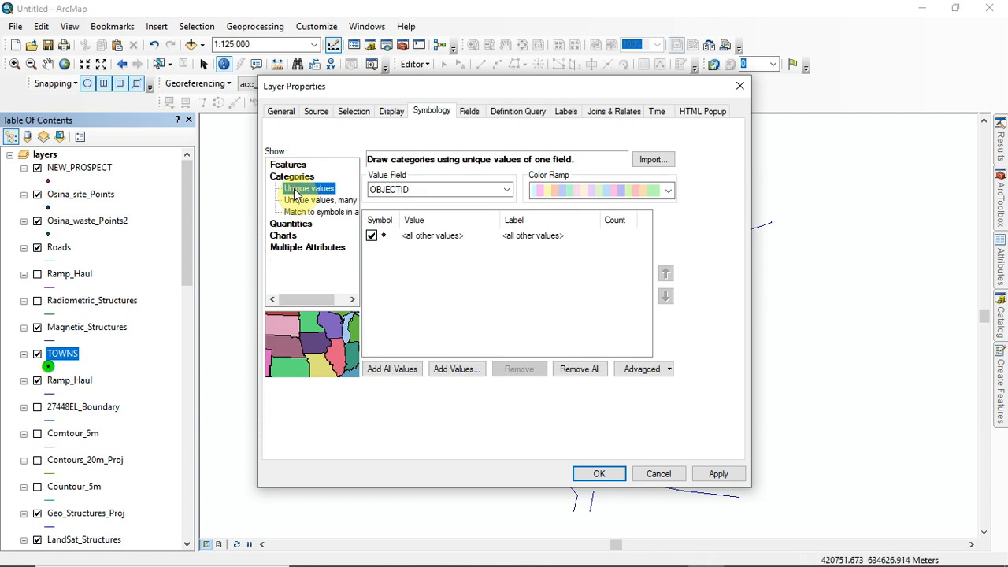
click(506, 190)
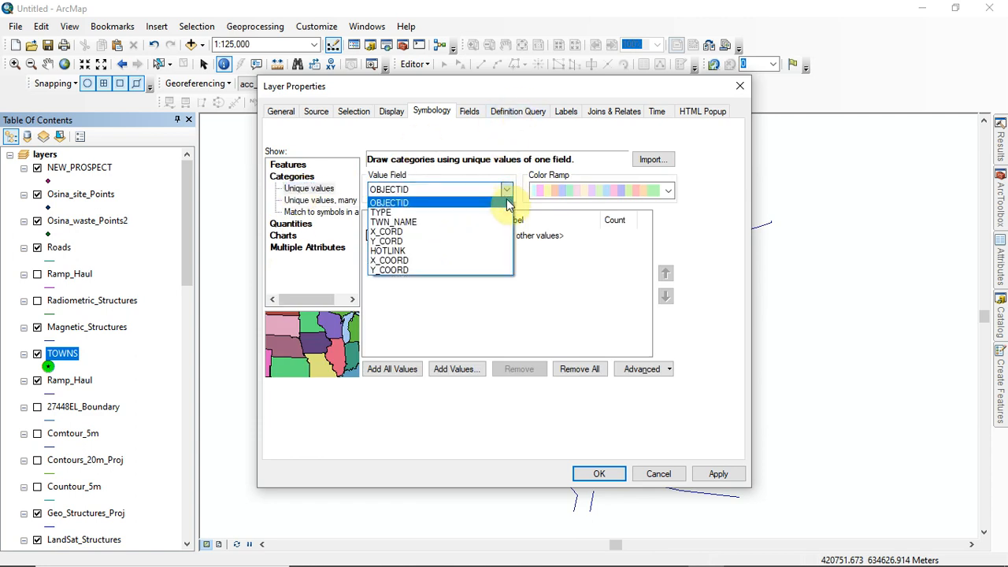
click(508, 113)
drag(530, 89, 509, 112)
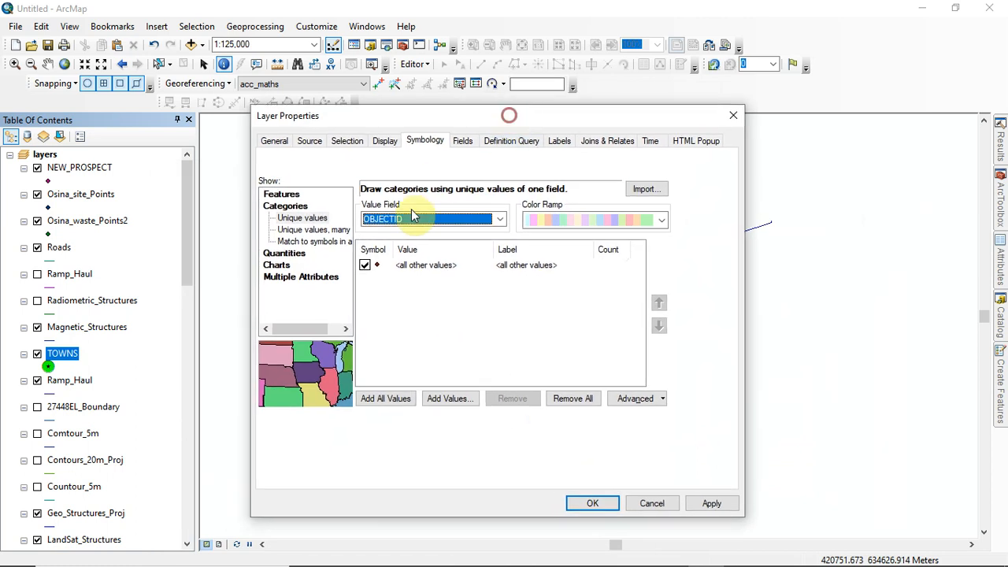
click(501, 220)
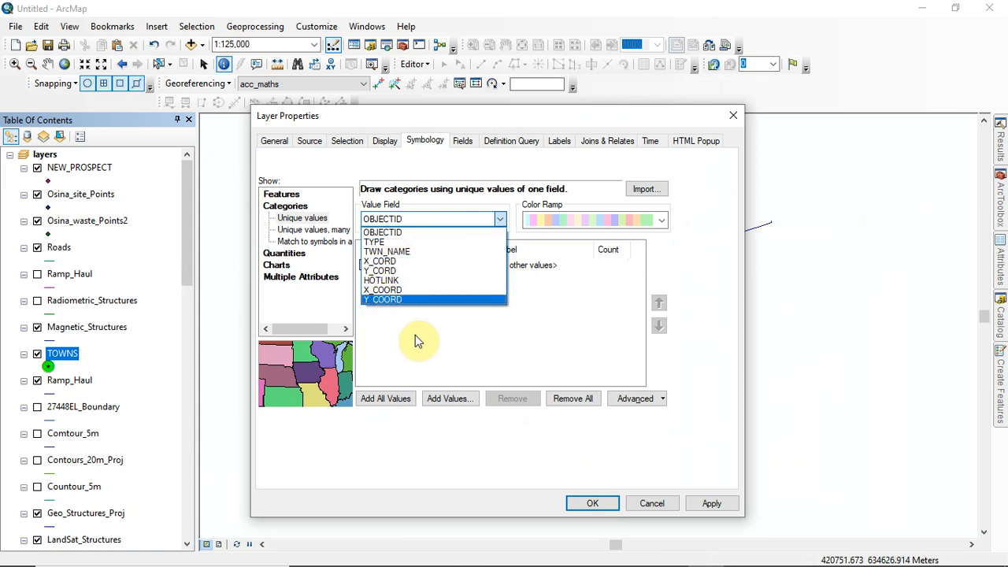
click(551, 341)
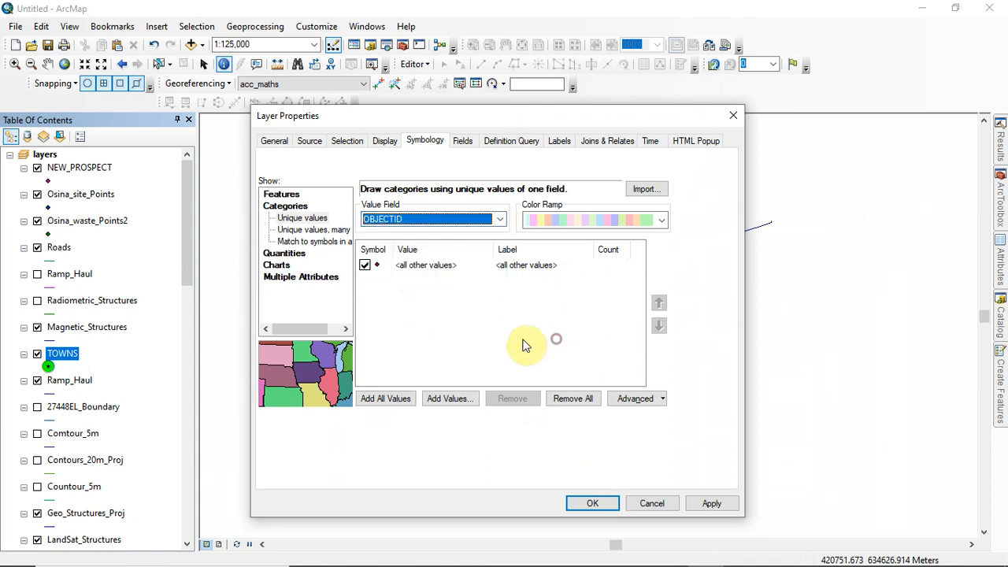
click(366, 266)
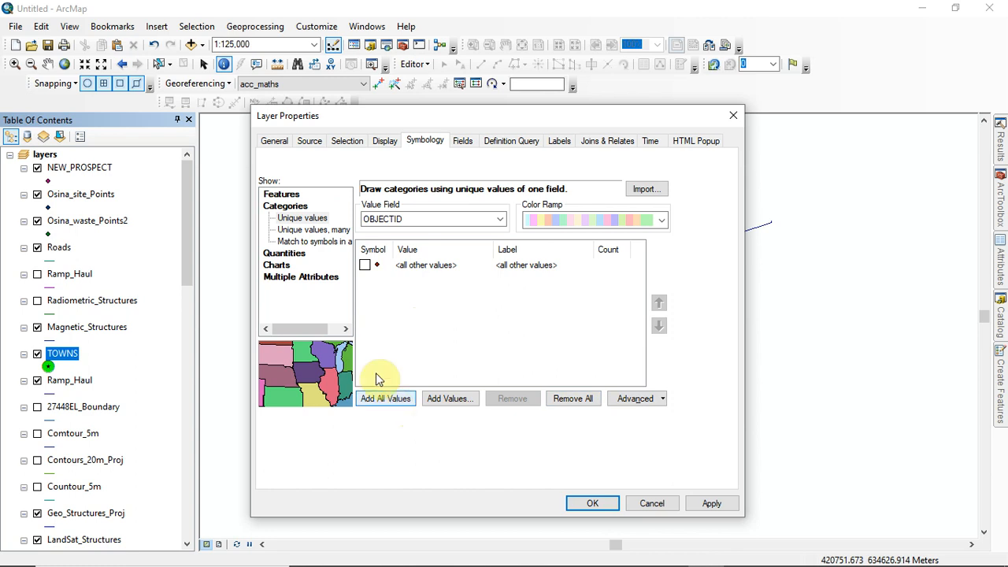
click(365, 266)
drag(488, 122, 334, 136)
click(558, 520)
click(452, 523)
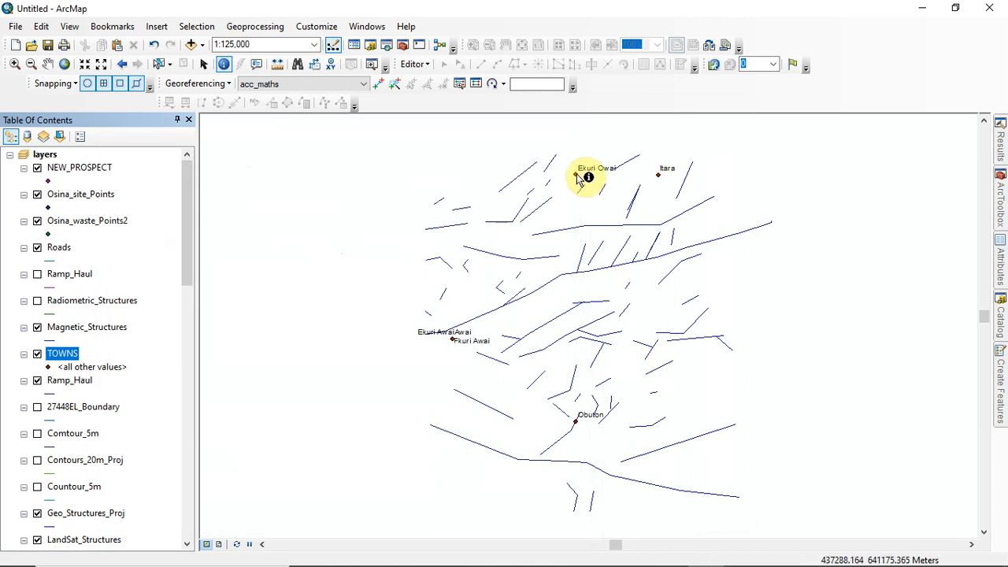
Step: Change the unique values field of the TOWNS symbology to TWN_NAME, apply it and close the layer properties
double_click(78, 372)
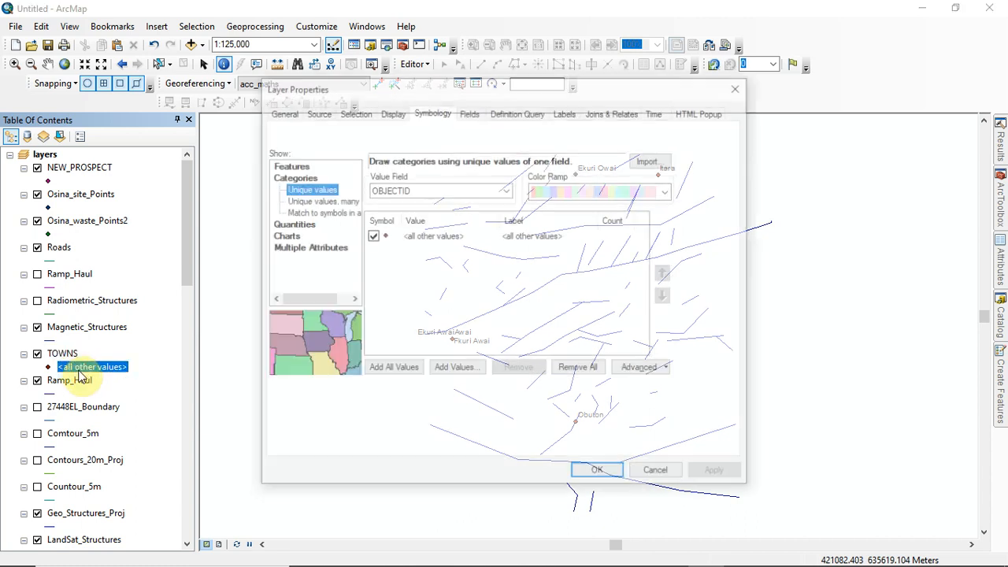
click(507, 189)
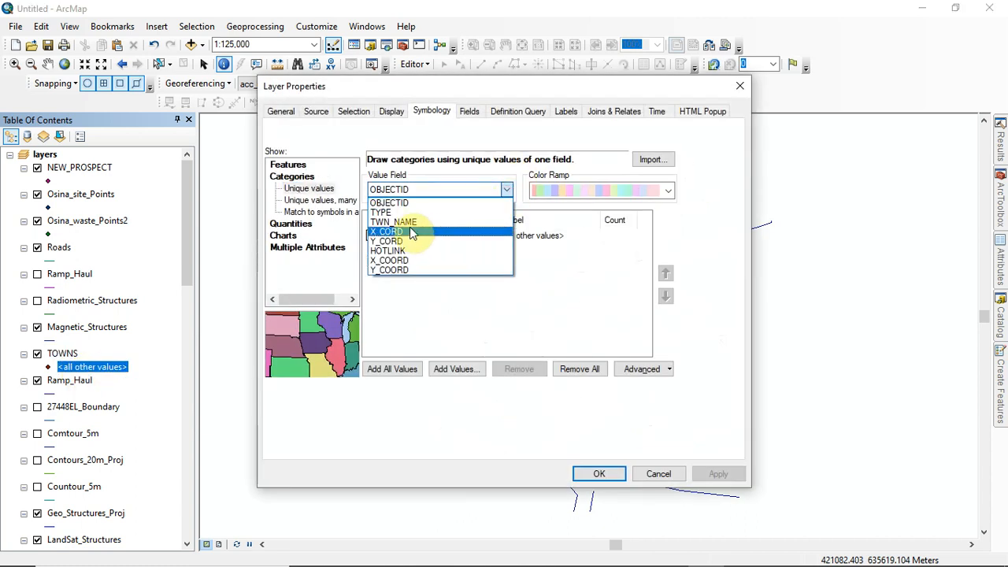
click(407, 211)
click(482, 191)
click(422, 221)
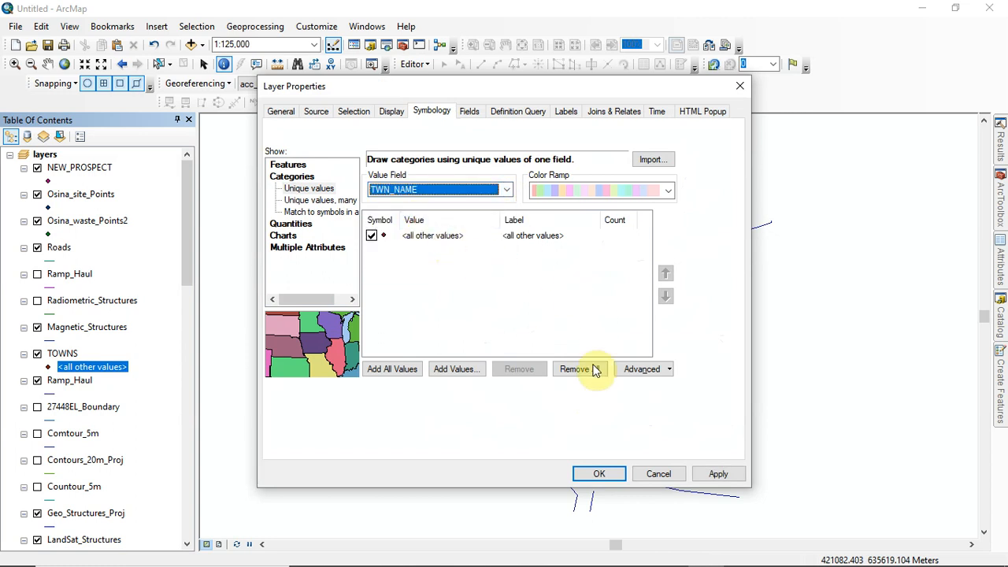
click(722, 479)
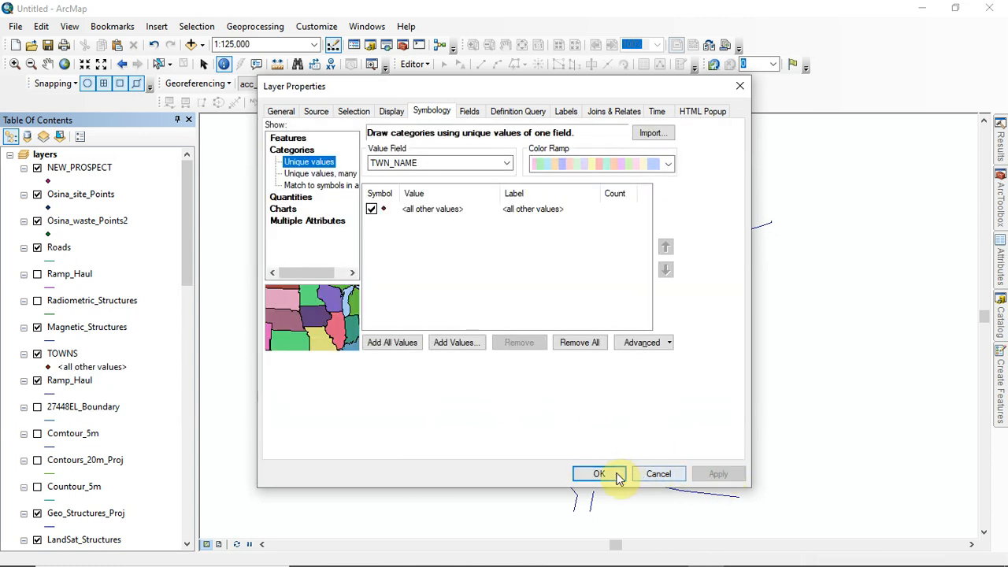
click(608, 474)
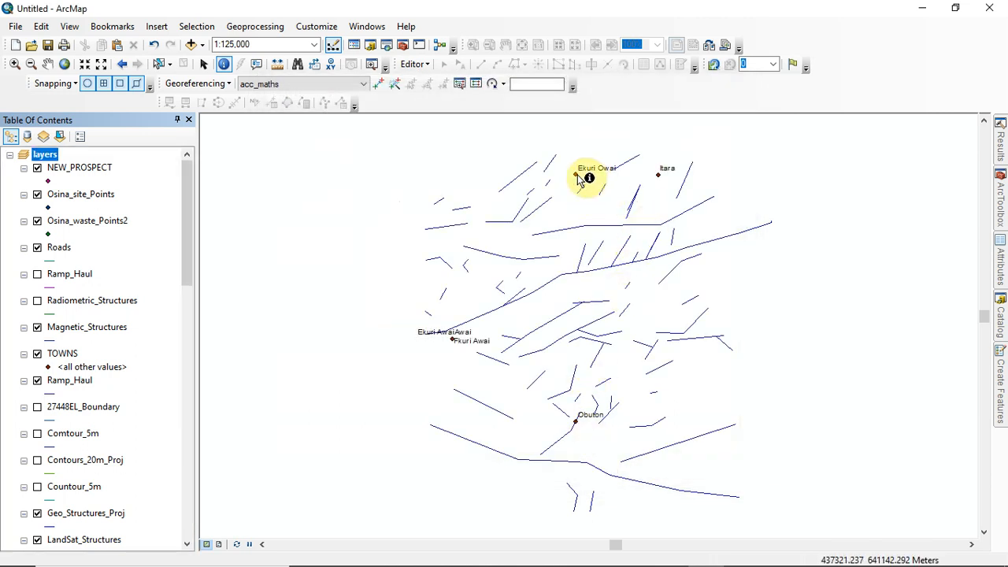
Step: Review the value fields available for the TOWNS unique values symbology and close the properties without changes
click(68, 368)
double_click(68, 367)
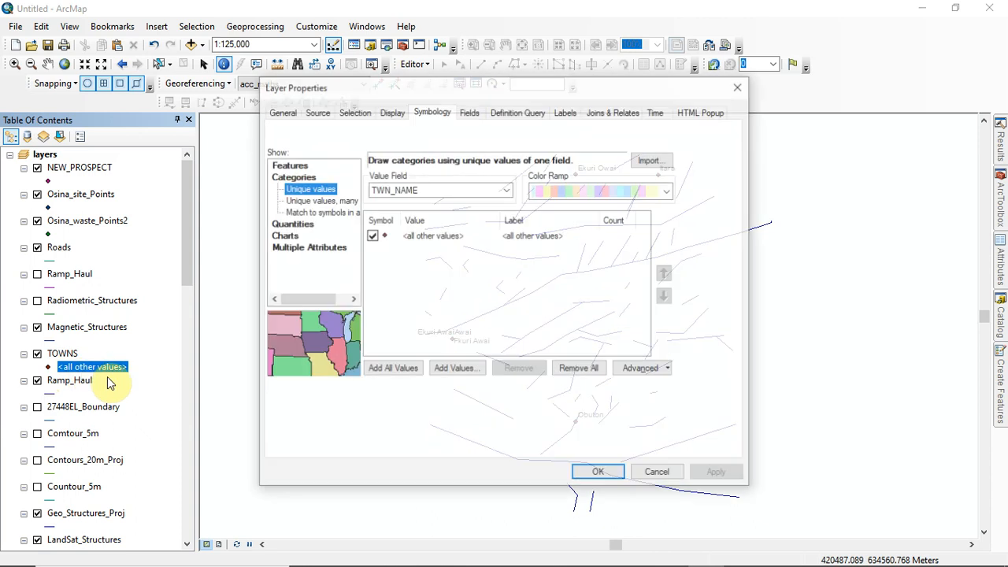
click(509, 189)
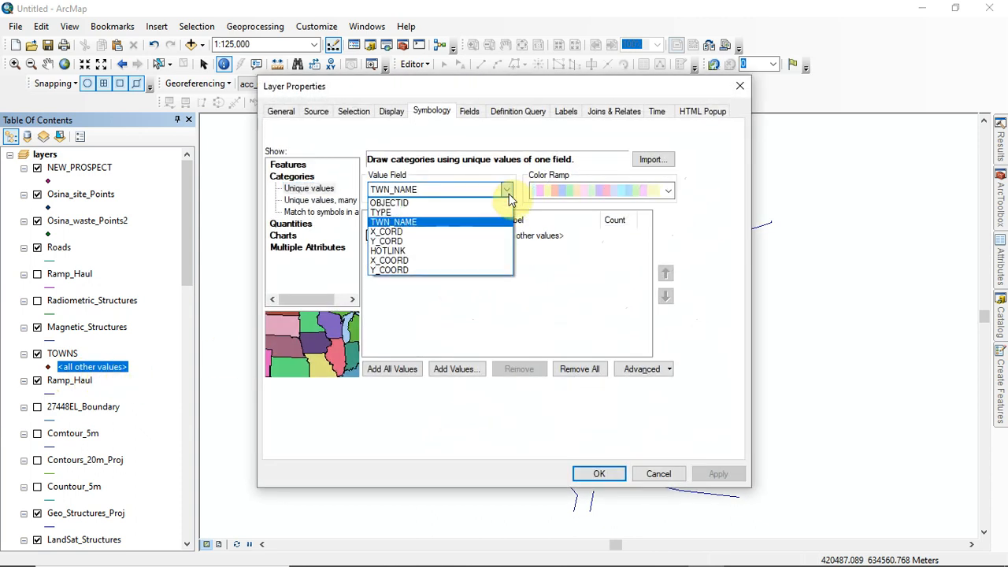
click(741, 89)
click(740, 89)
Step: Turn on the Comtour_5m layer and zoom the map to its extent
drag(189, 255, 189, 289)
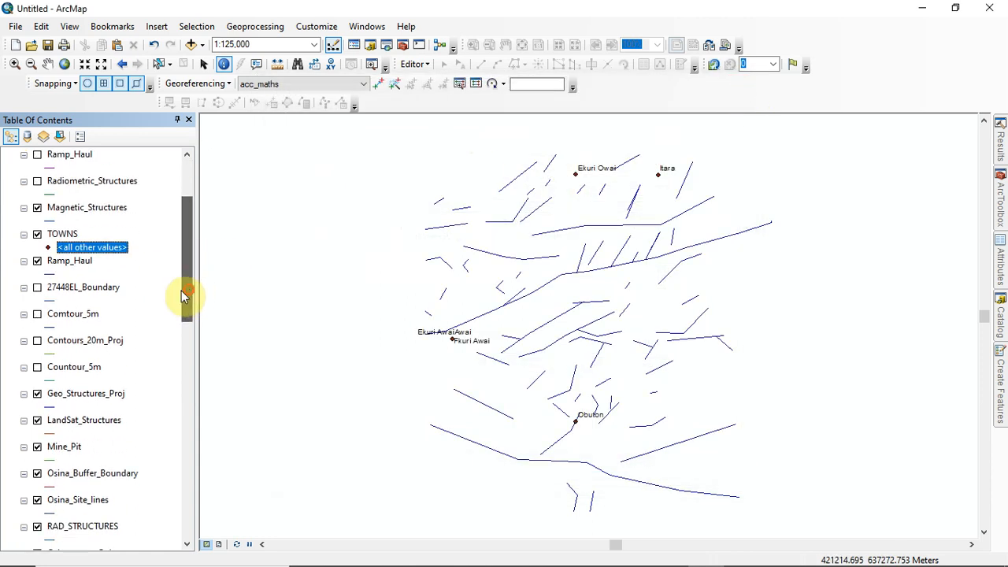
click(37, 314)
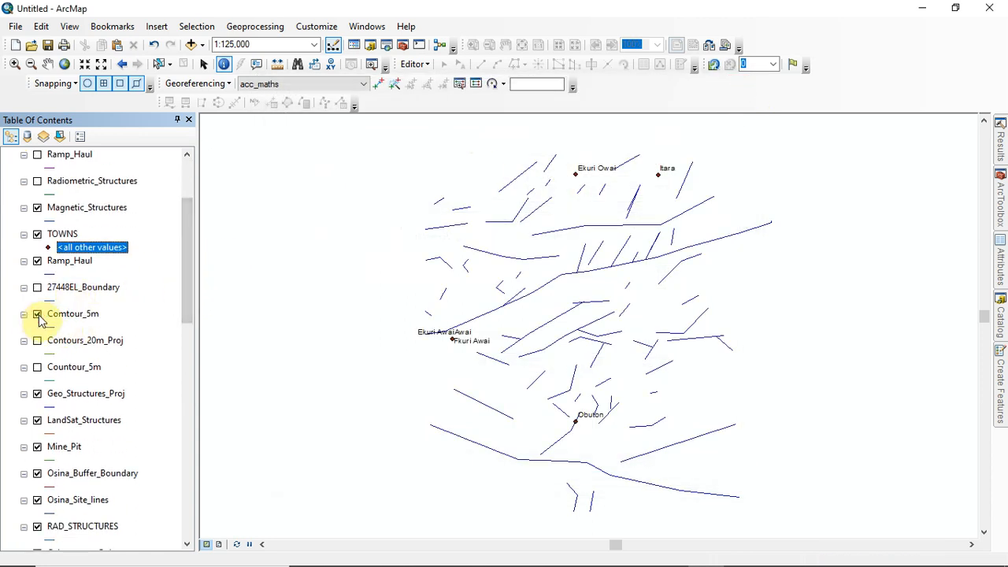
click(79, 319)
right_click(79, 319)
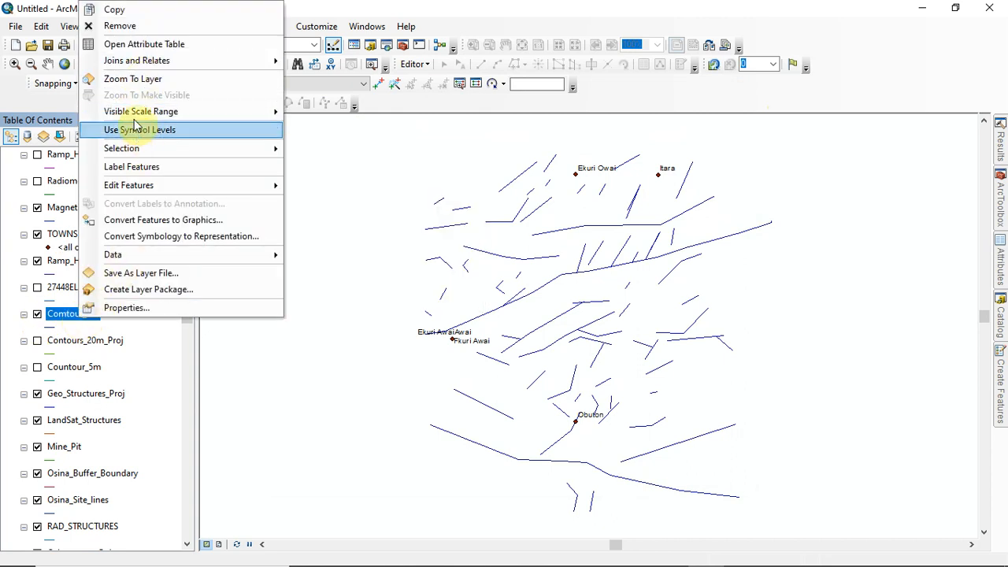
click(136, 79)
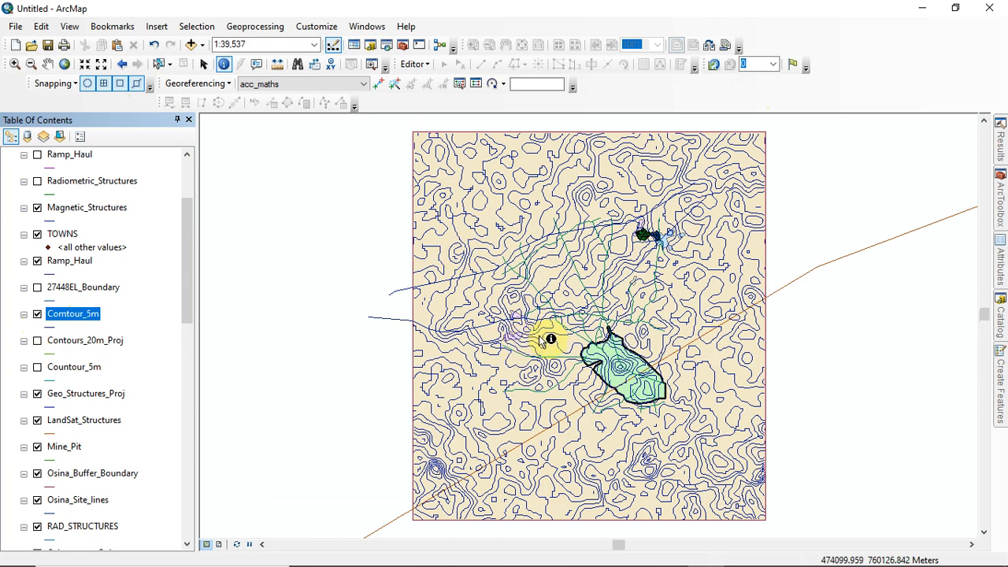
Step: Label the features of the Comtour_5m layer at a map scale of 1:24,000
scroll(580, 300, down, 1)
scroll(555, 296, up, 3)
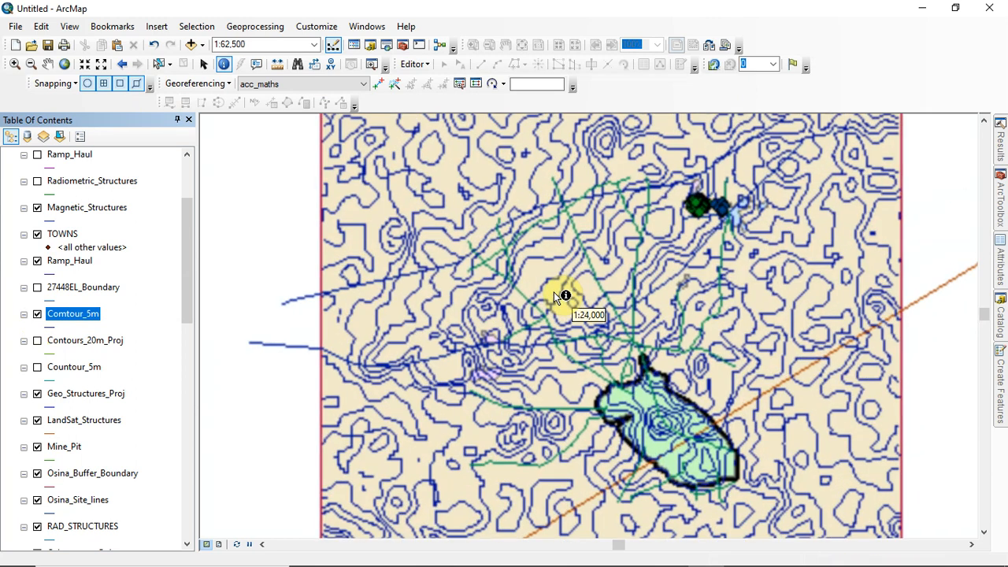
right_click(81, 315)
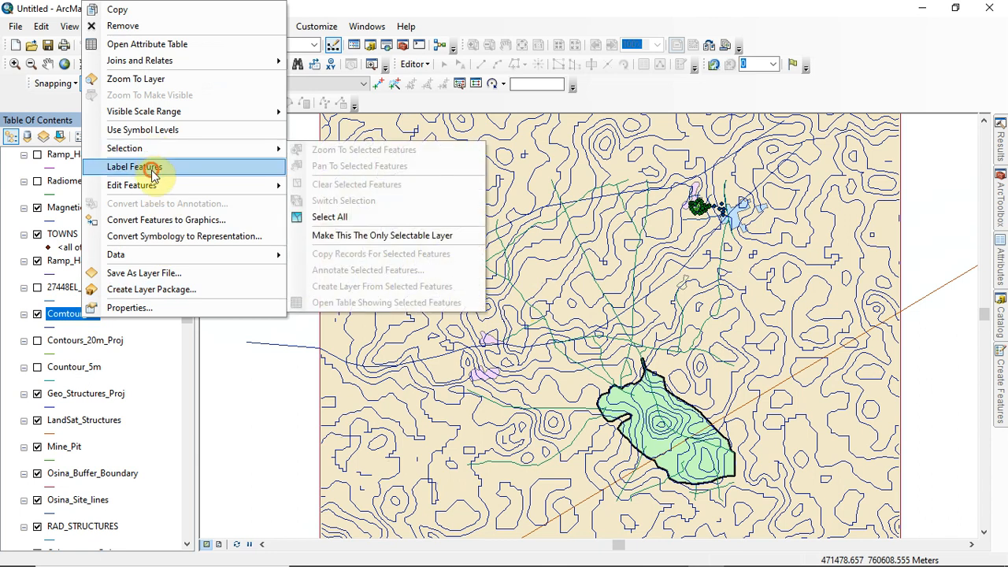
click(152, 173)
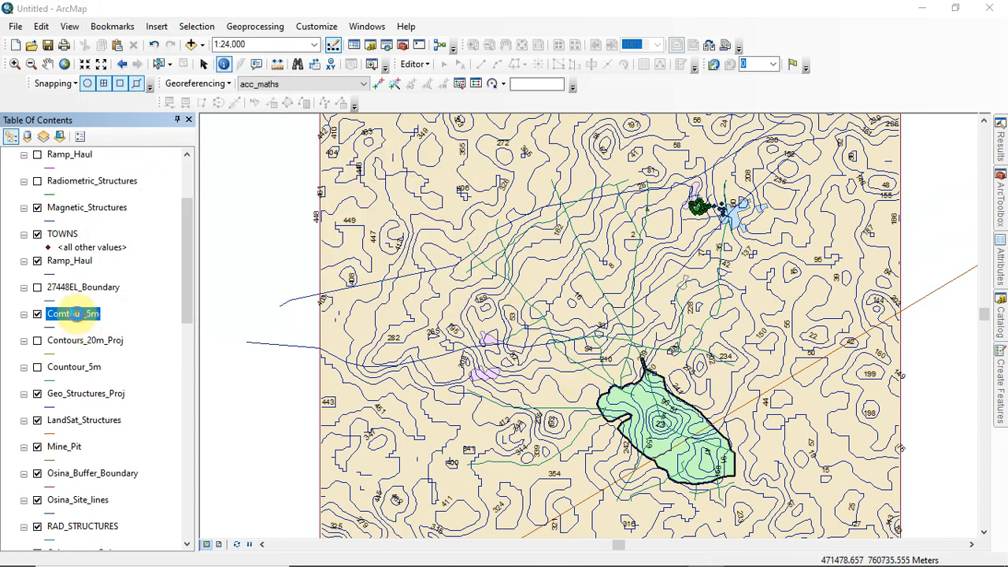
Step: Symbolize the Comtour_5m layer by unique values of the Contour field and apply it
double_click(73, 314)
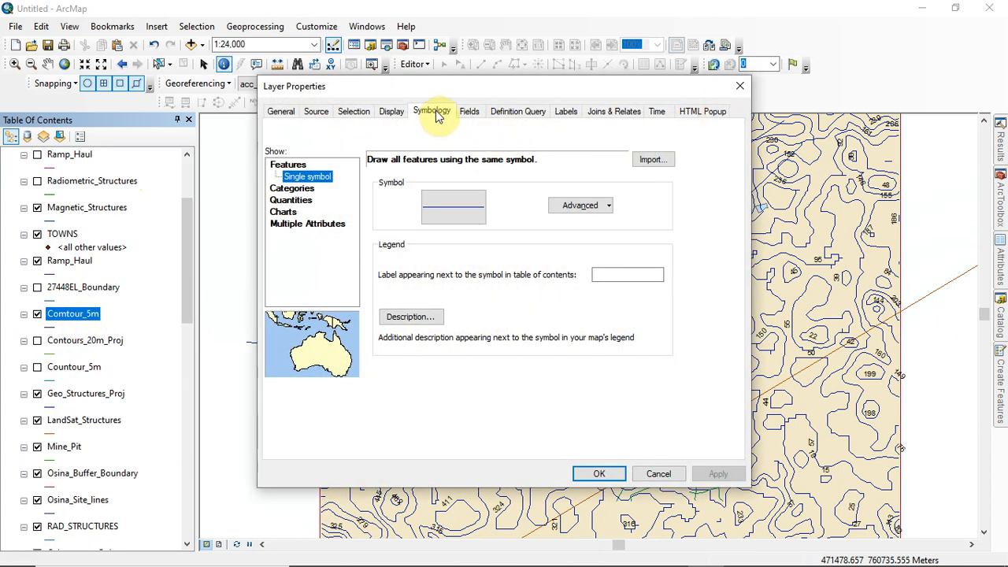
click(298, 190)
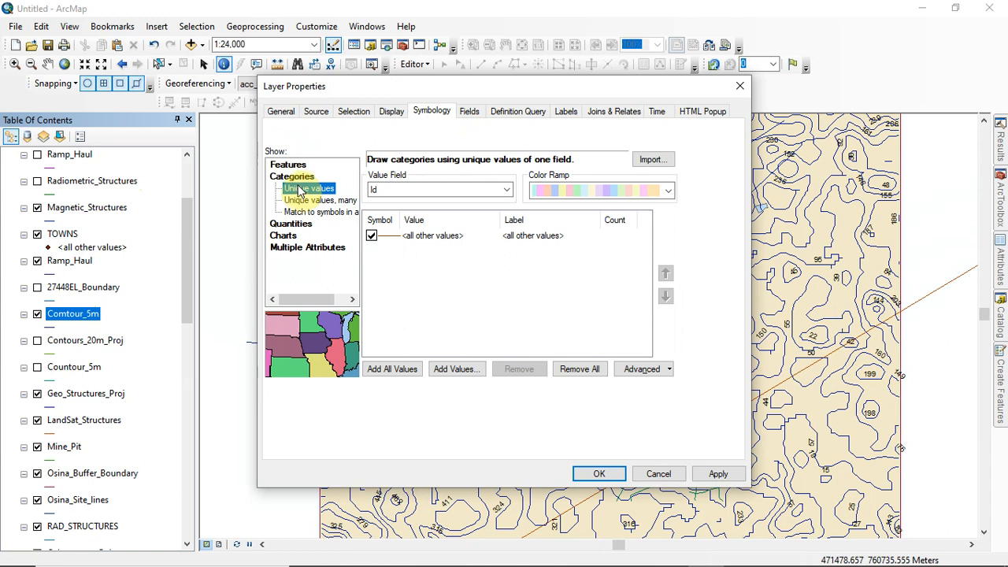
click(506, 190)
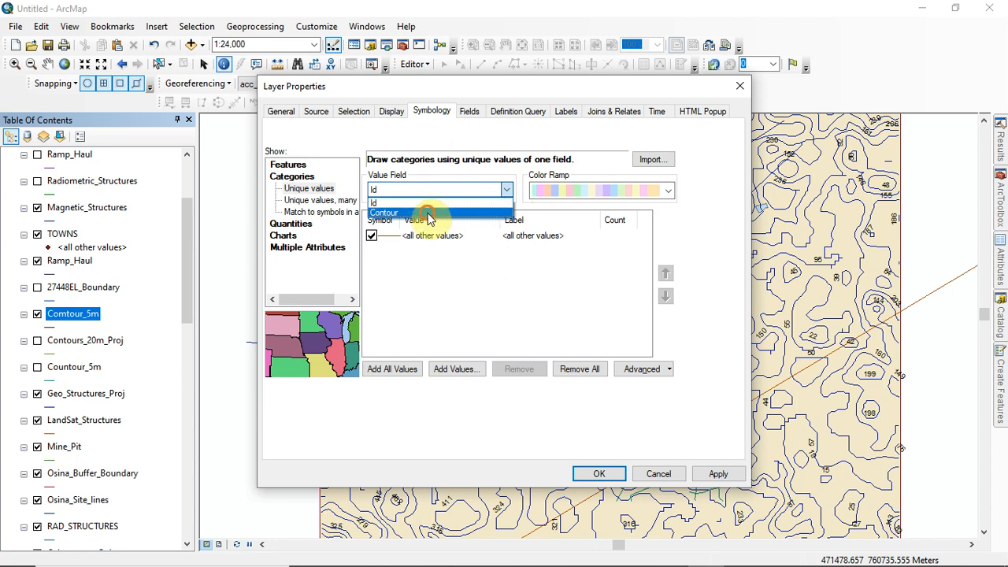
click(430, 212)
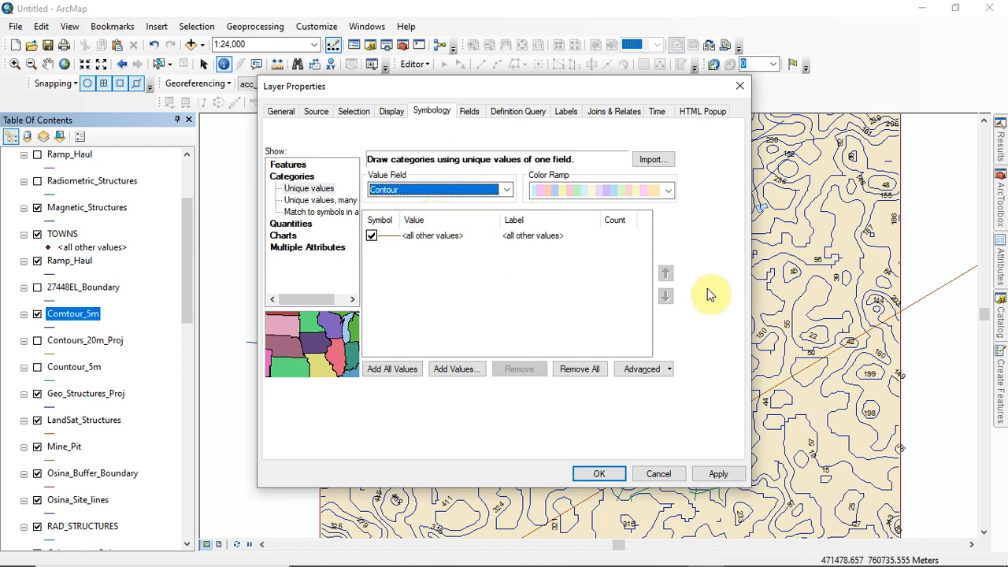
click(717, 473)
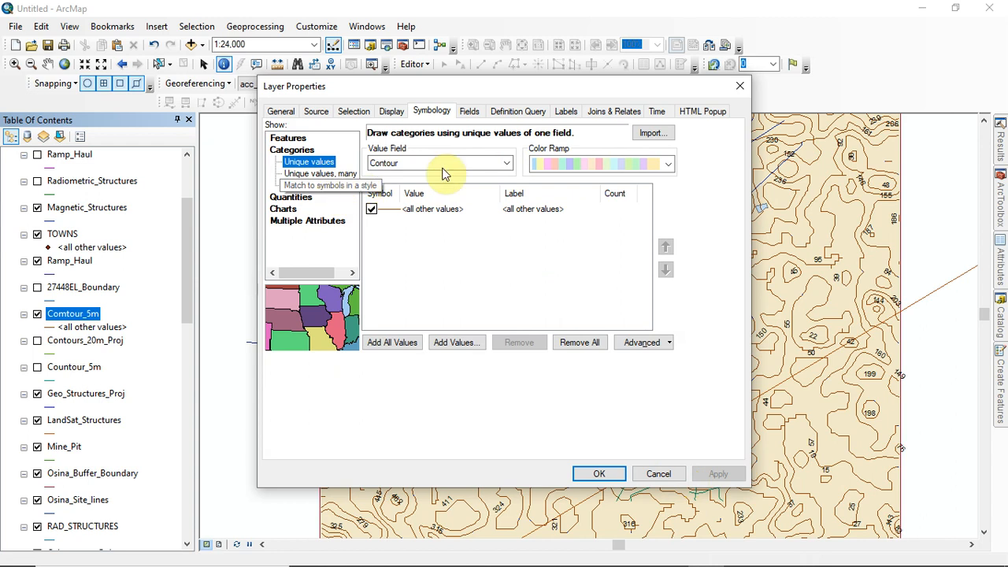
Step: Disable the <all other values> class of Comtour_5m and apply it, then enable the class again and reapply
click(372, 210)
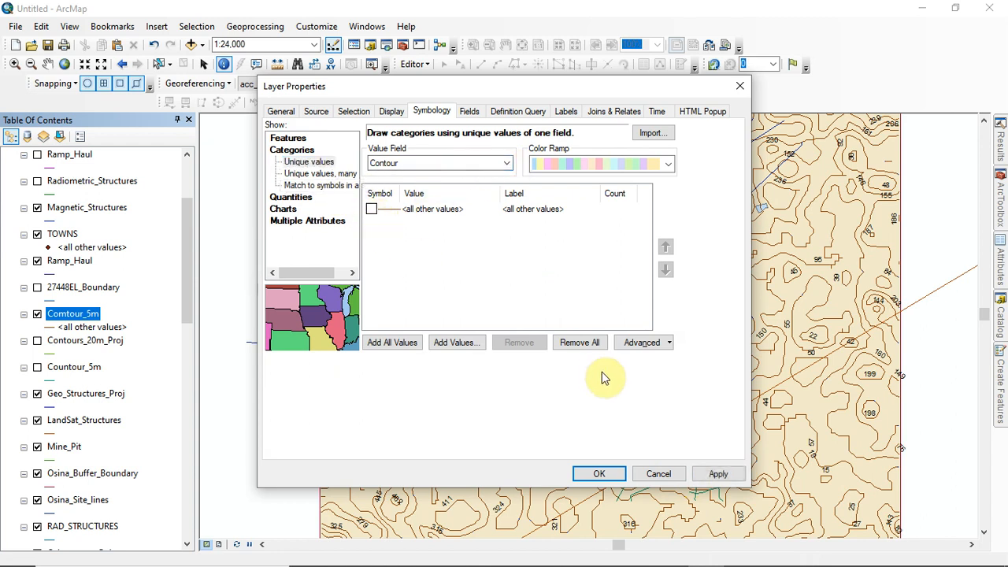
click(718, 474)
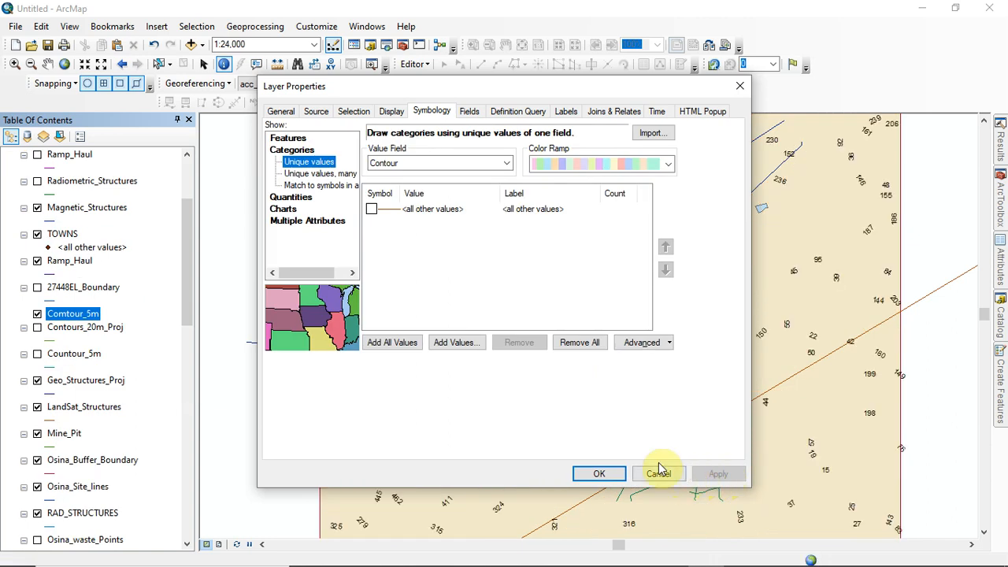
drag(553, 86, 675, 300)
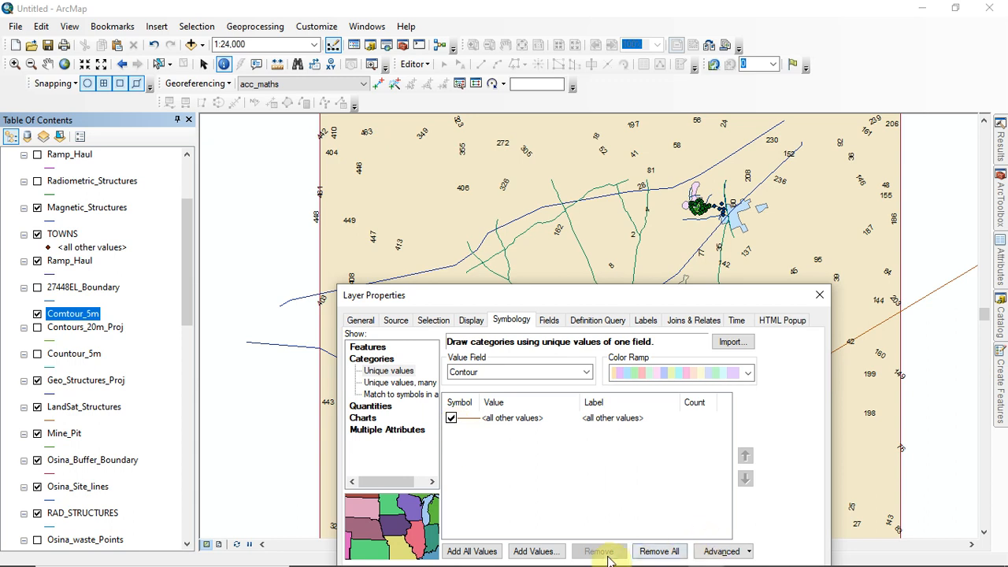
drag(662, 303, 672, 212)
drag(788, 198, 841, 151)
click(861, 544)
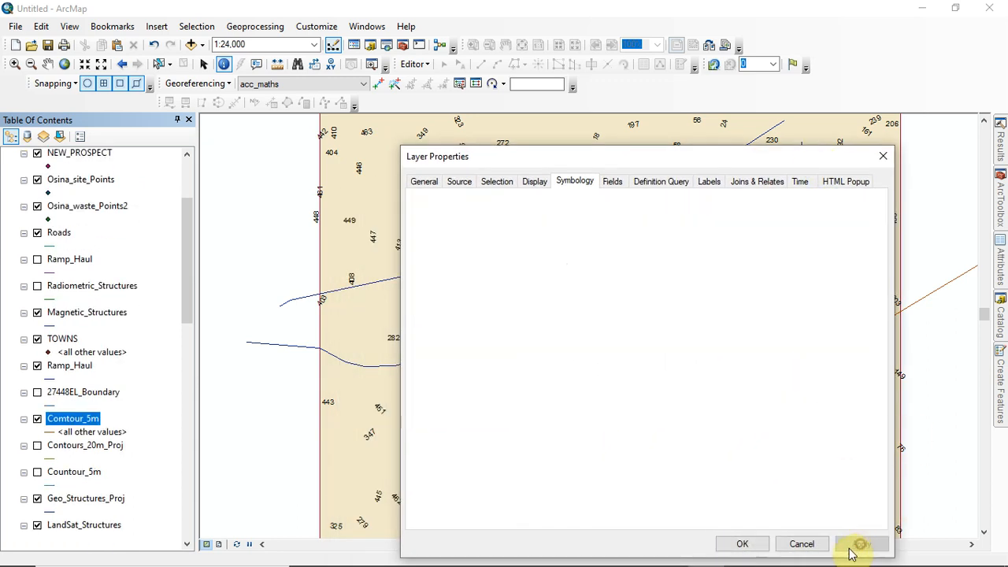
Step: Examine the Id and Contour value field choices for the Comtour_5m symbology, keep Contour and close the layer properties
drag(696, 154, 690, 226)
click(653, 306)
click(654, 308)
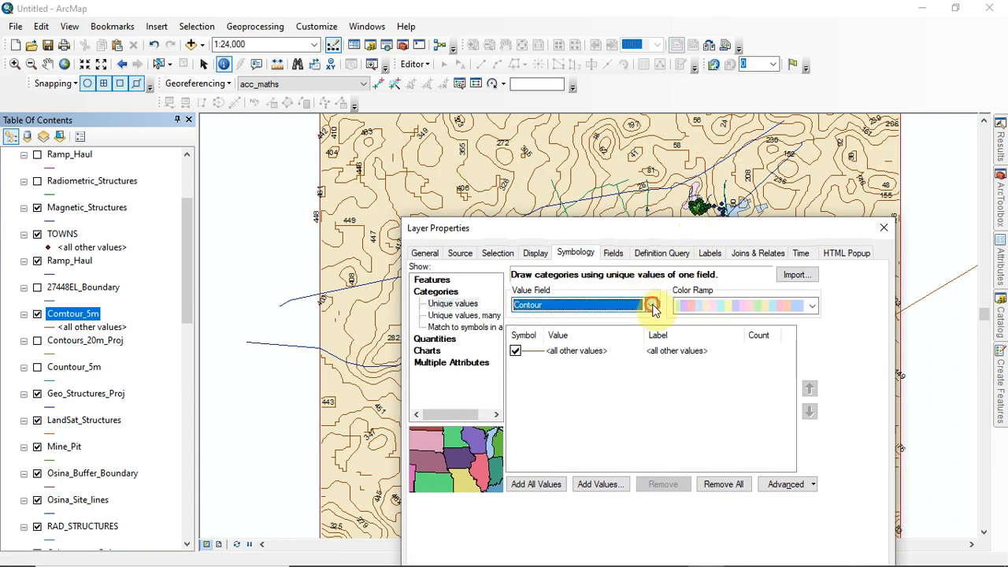
click(651, 306)
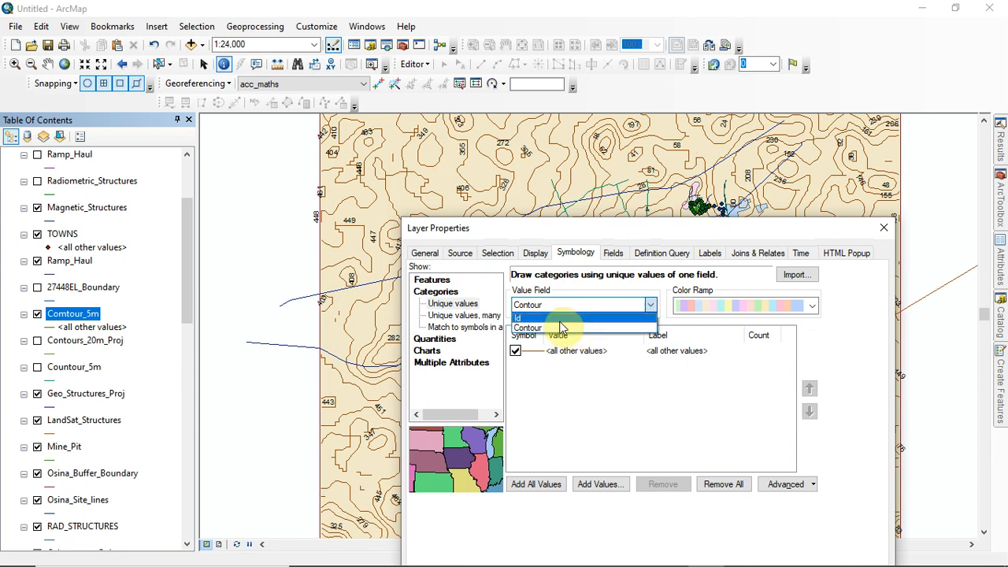
click(883, 234)
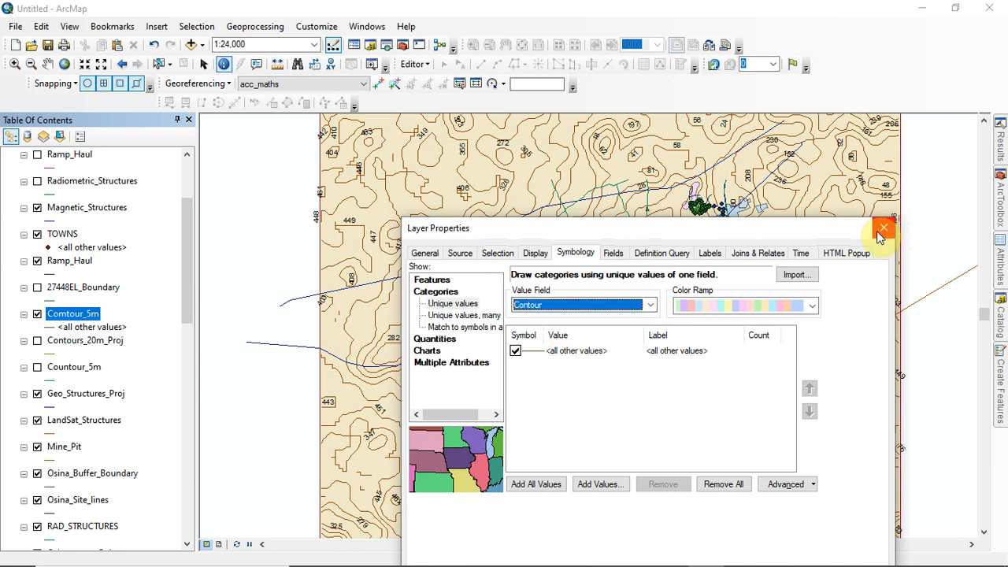
click(650, 307)
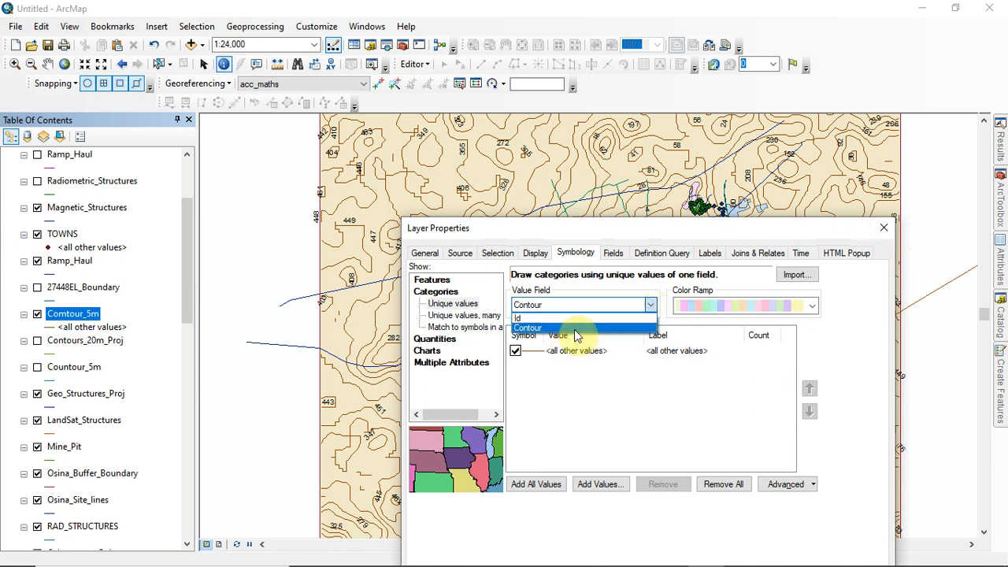
click(662, 378)
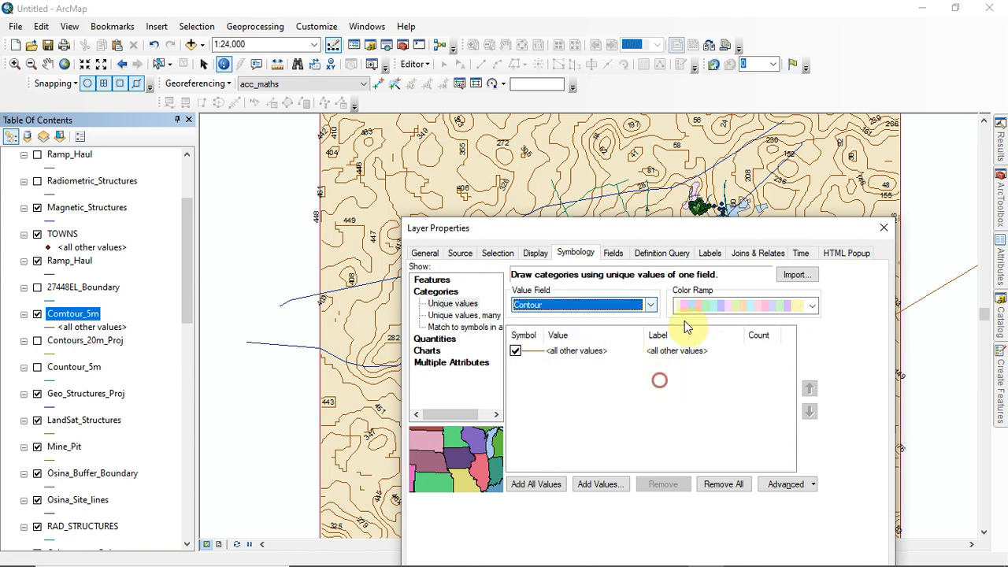
click(651, 305)
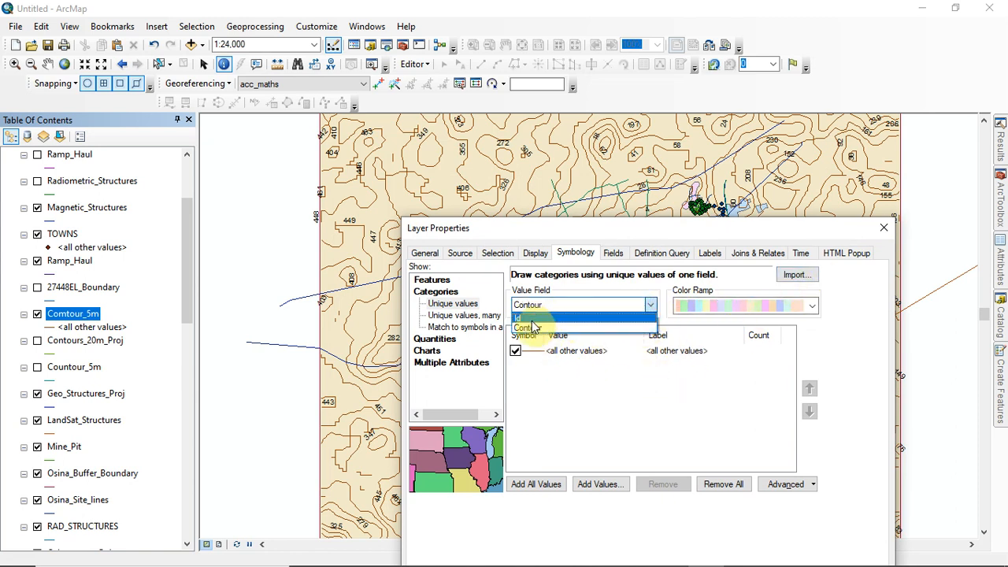
click(752, 385)
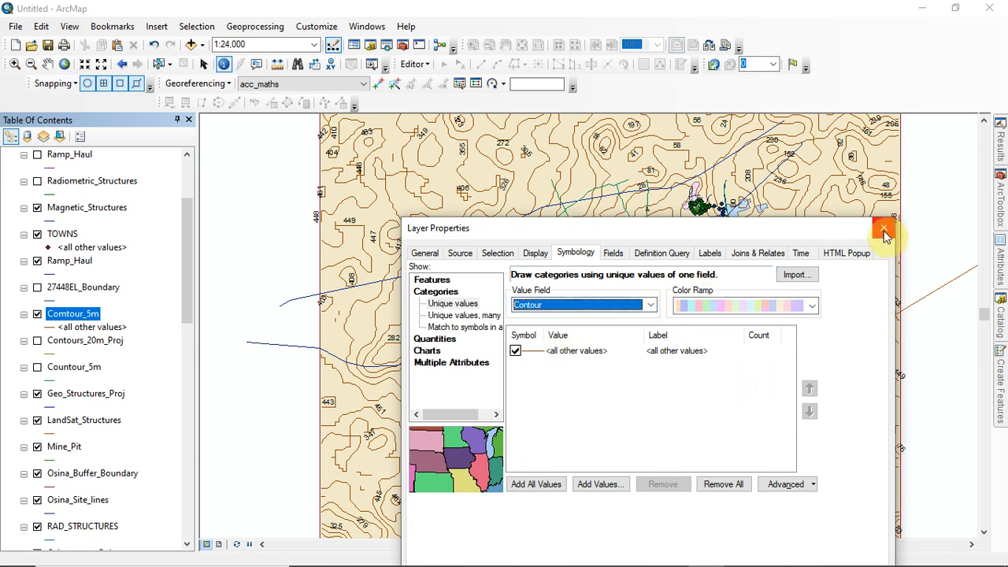
click(883, 230)
Step: Set the single symbol of the Contours_20m_Proj layer to the Highway Ramp line style and apply it
scroll(188, 317, down, 3)
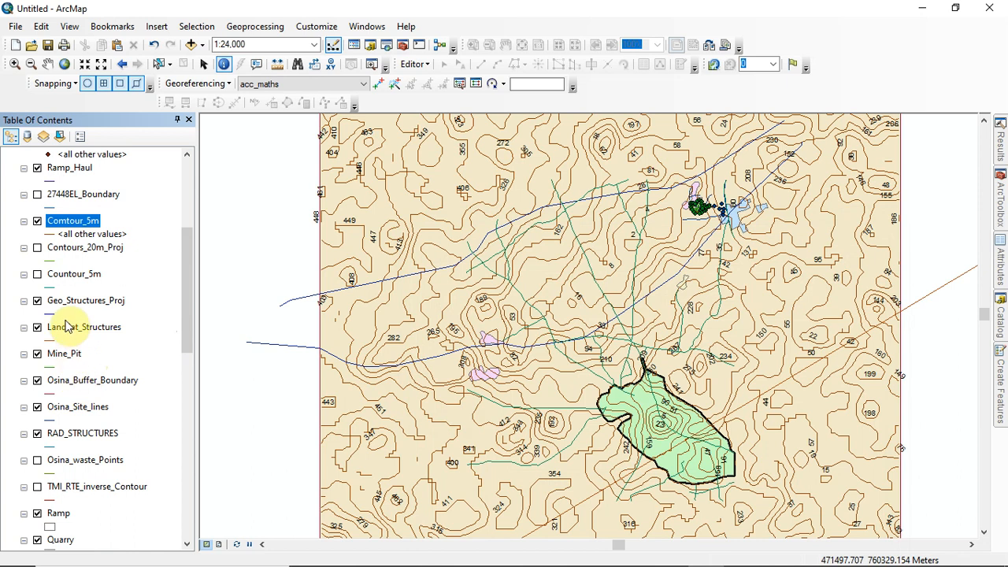
mouse_move(186, 286)
mouse_down()
mouse_move(199, 210)
mouse_move(189, 229)
mouse_move(186, 383)
mouse_move(173, 392)
mouse_move(182, 445)
mouse_move(199, 203)
mouse_move(191, 299)
mouse_up()
click(65, 264)
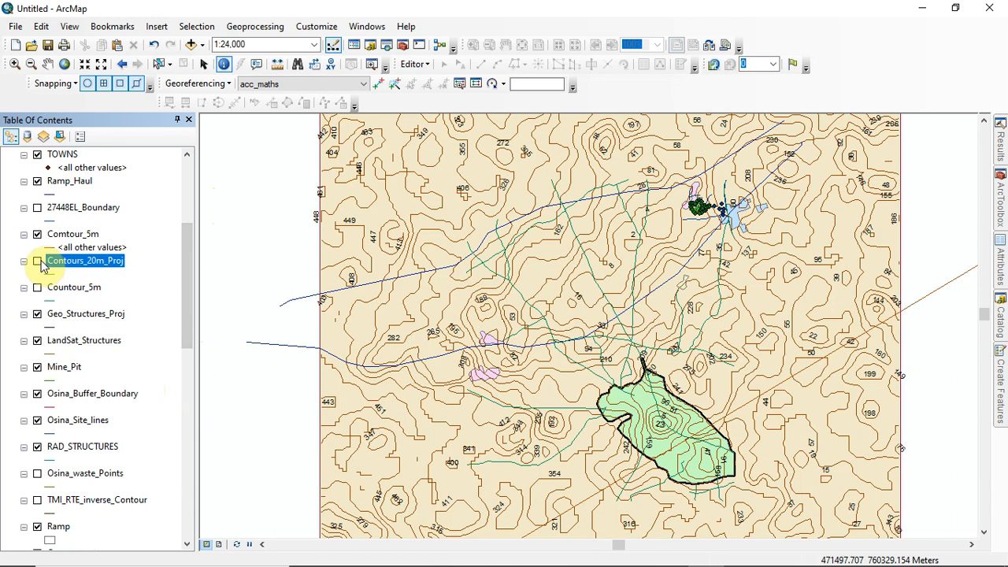
double_click(80, 260)
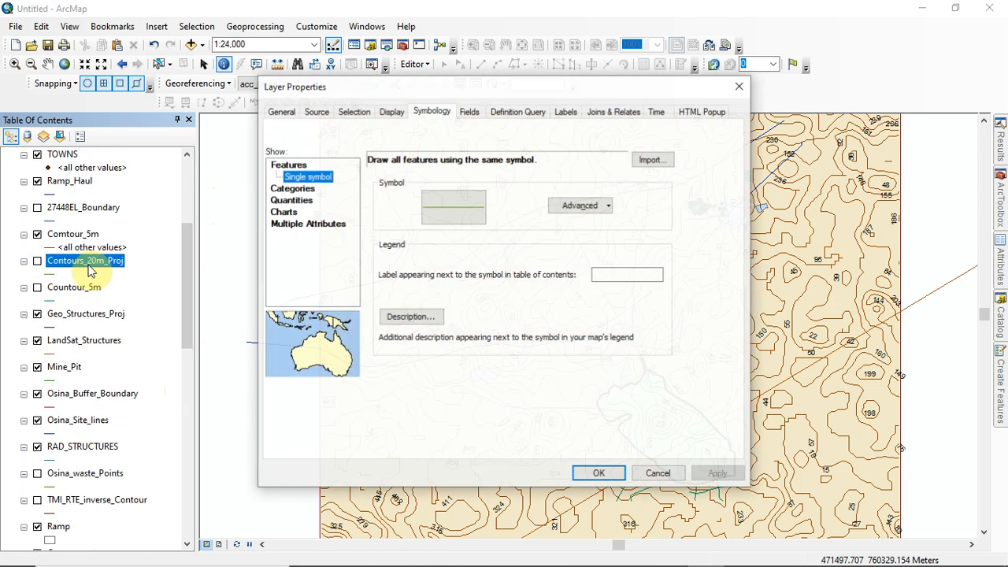
click(451, 207)
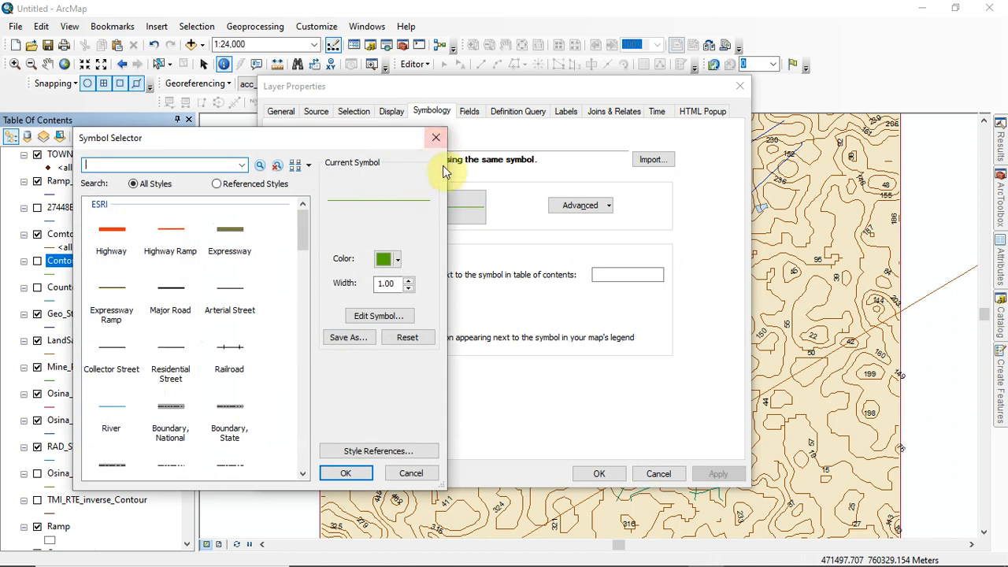
click(175, 235)
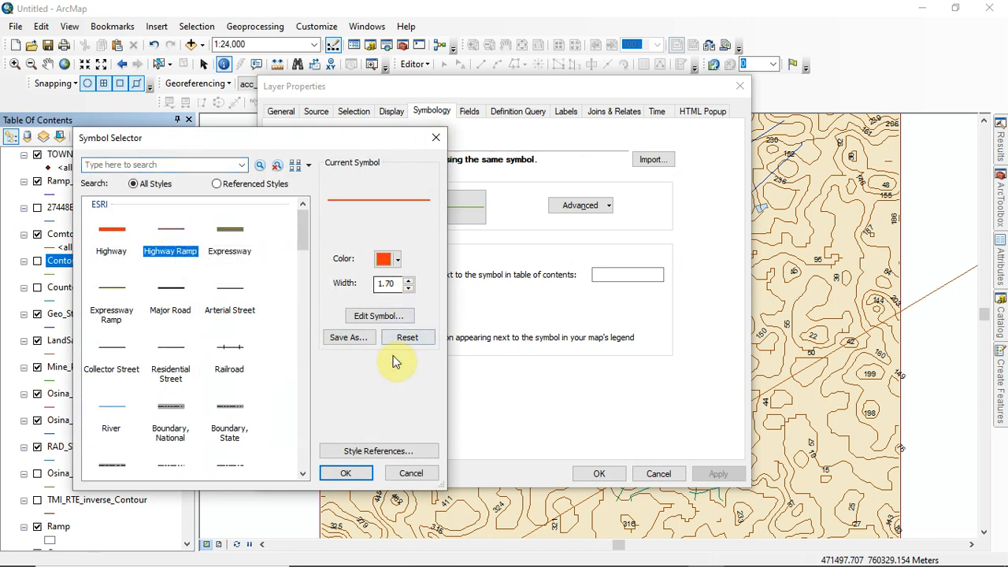
click(354, 477)
click(713, 475)
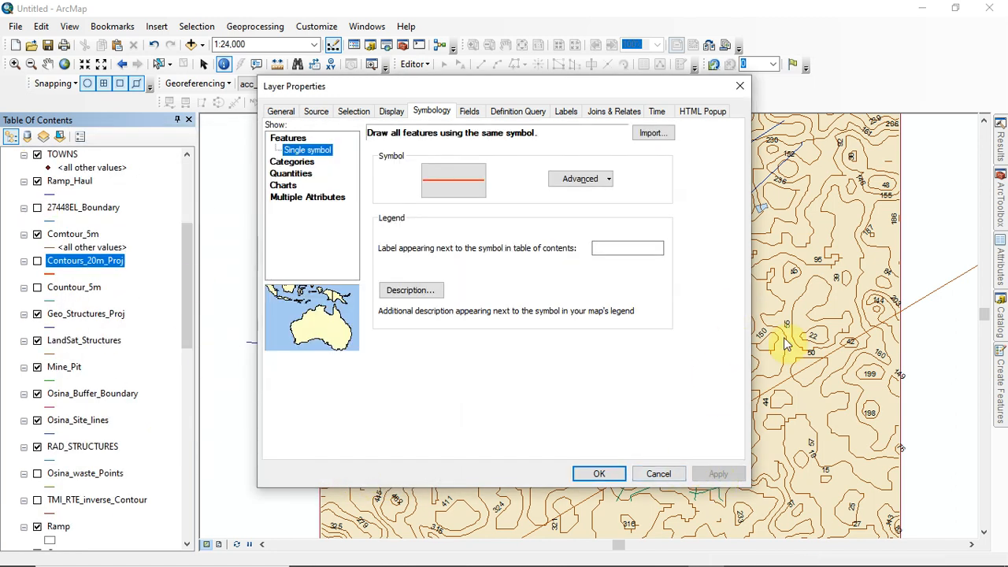
click(36, 262)
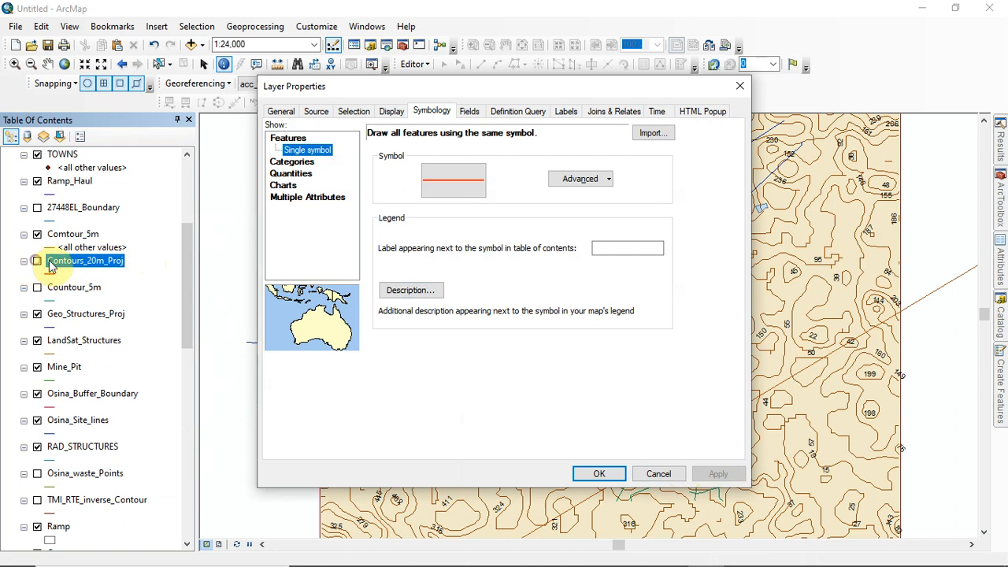
click(609, 477)
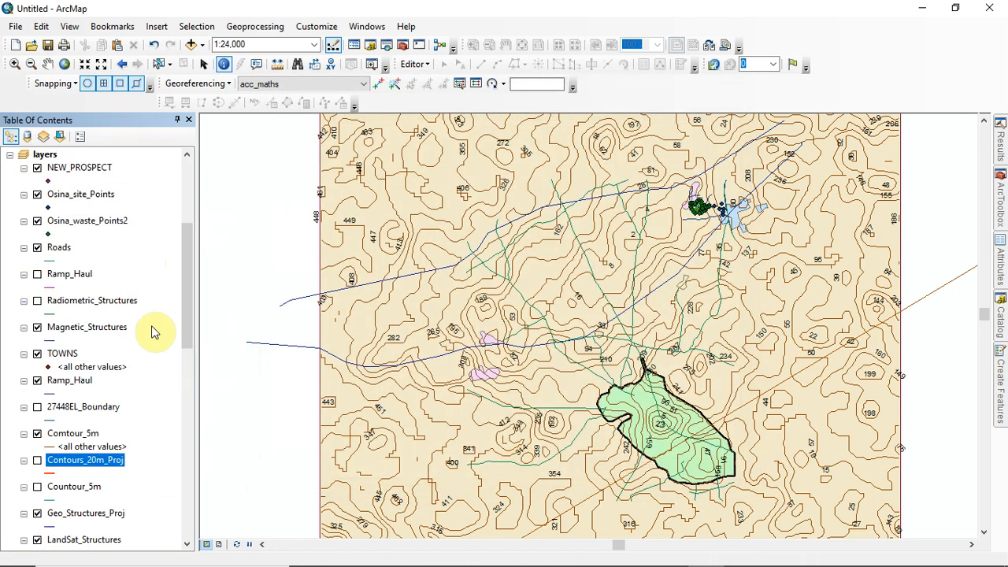
Step: Turn on the Contours_20m_Proj layer and zoom the map to its extent, then in to 1:80,000
click(38, 262)
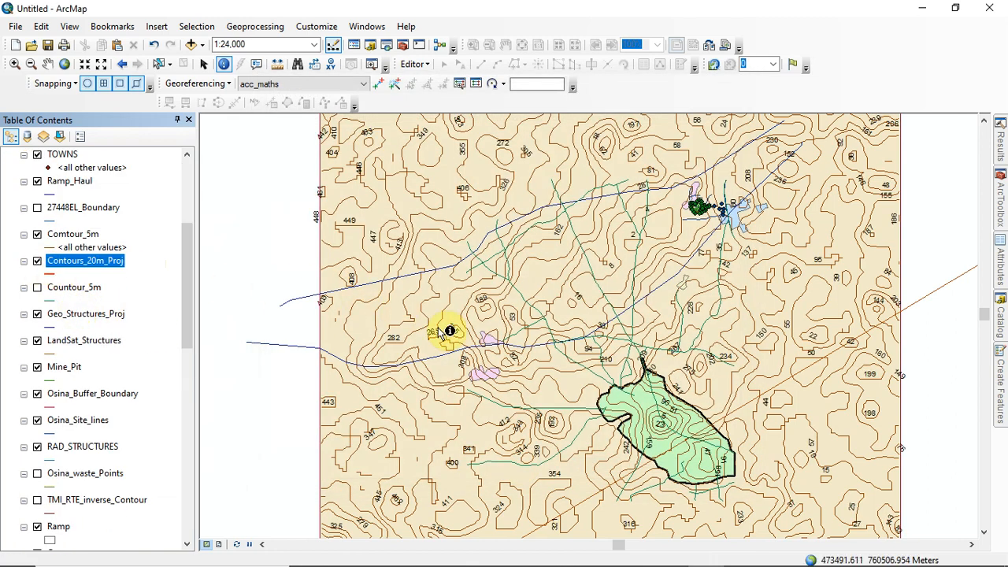
right_click(96, 268)
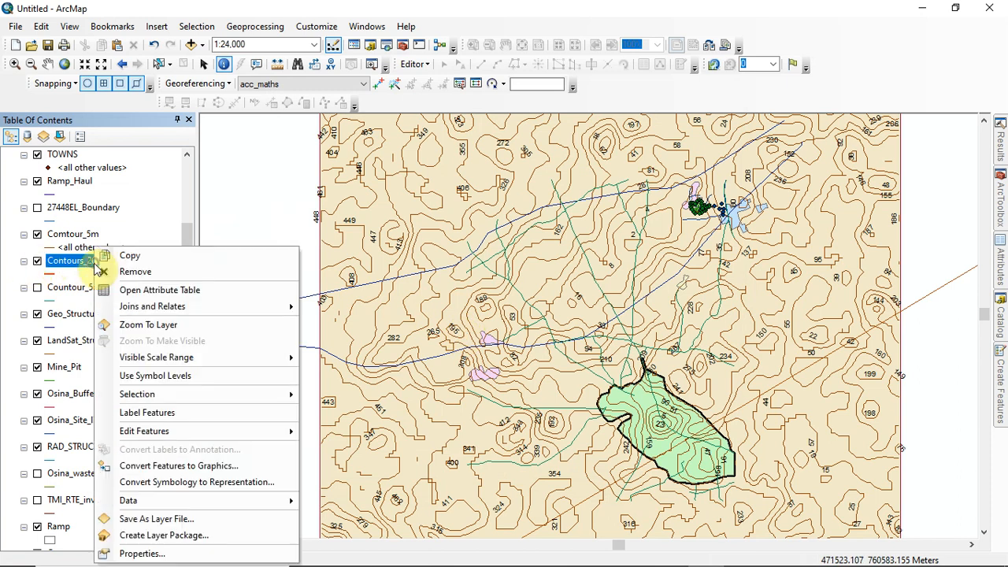
click(150, 325)
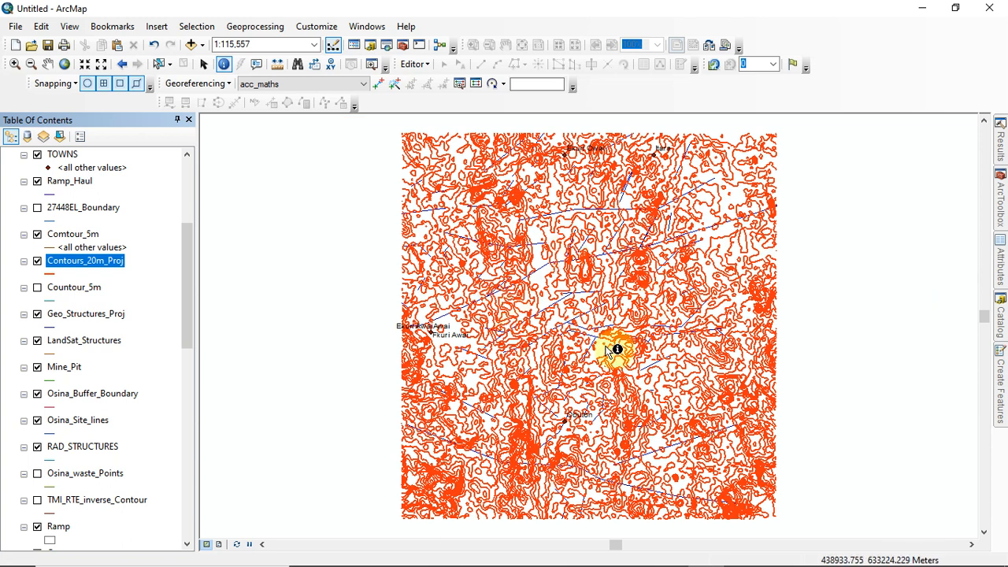
scroll(543, 296, up, 1)
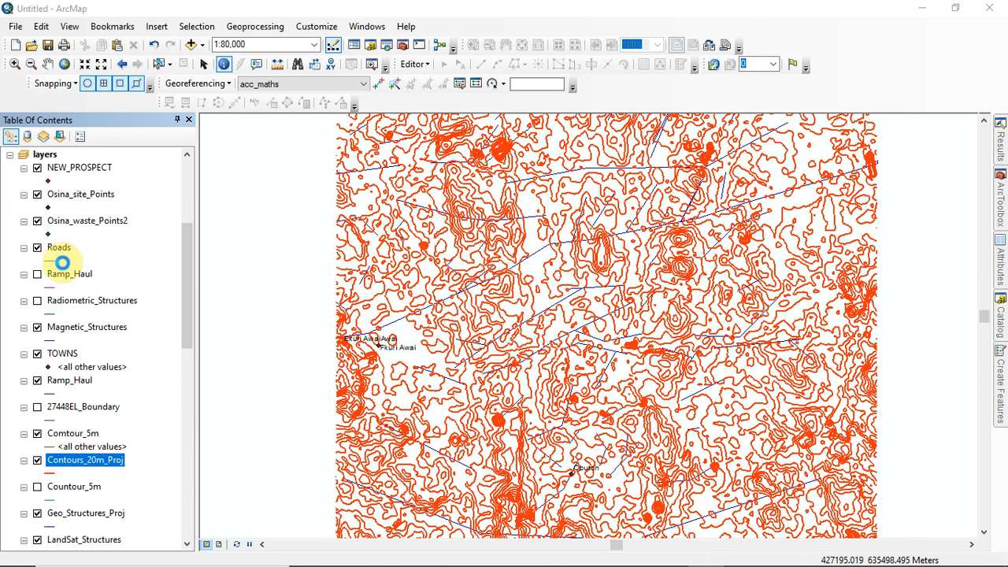
Step: Symbolize Contours_20m_Proj by unique values of the Contour field with the <all other values> class disabled
double_click(62, 264)
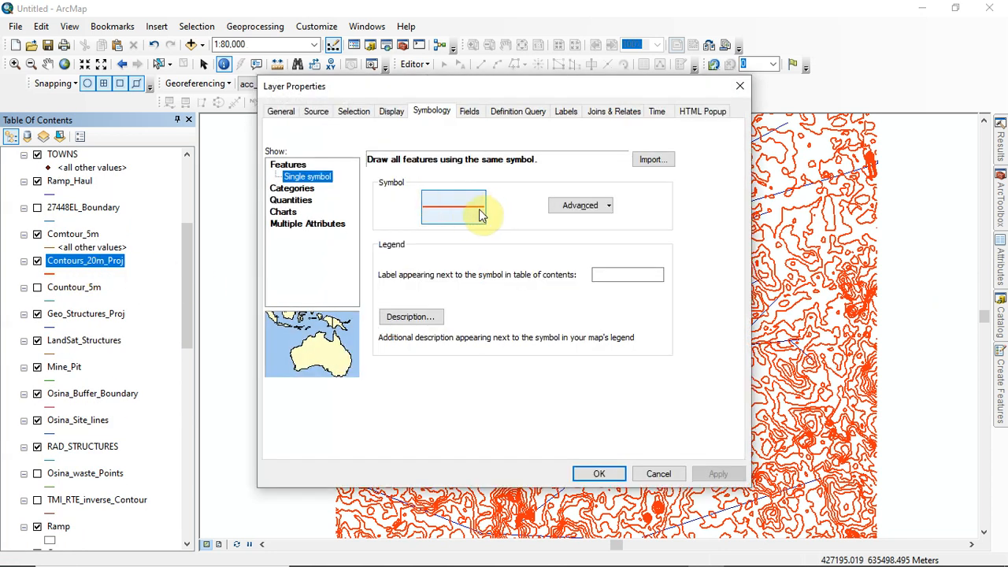
click(292, 188)
click(507, 190)
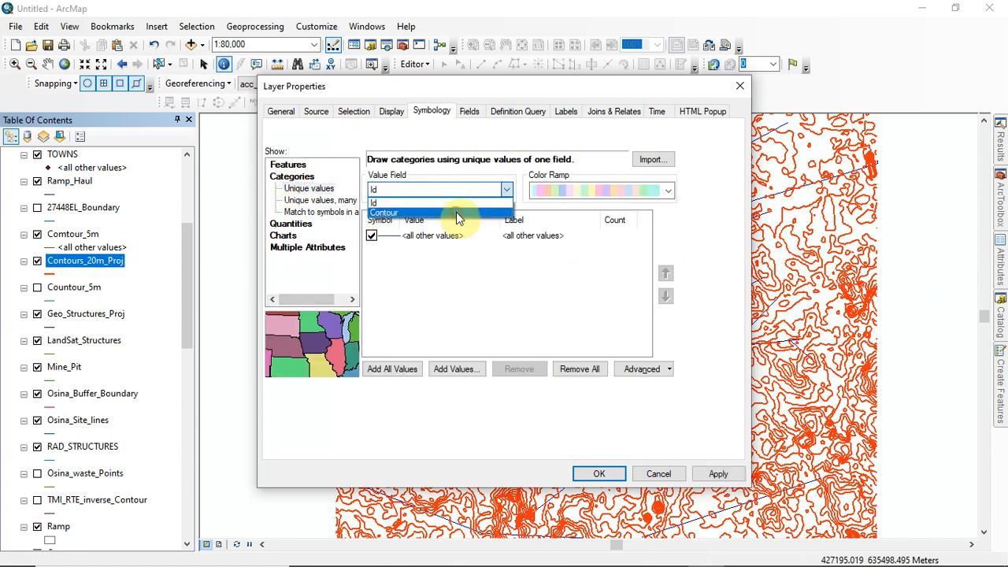
click(456, 212)
click(371, 236)
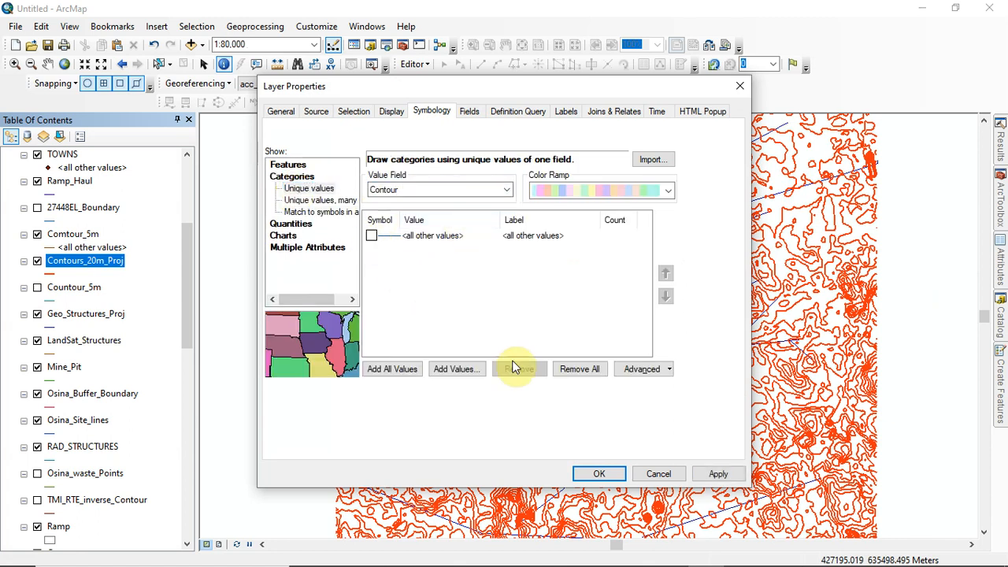
click(713, 474)
click(601, 474)
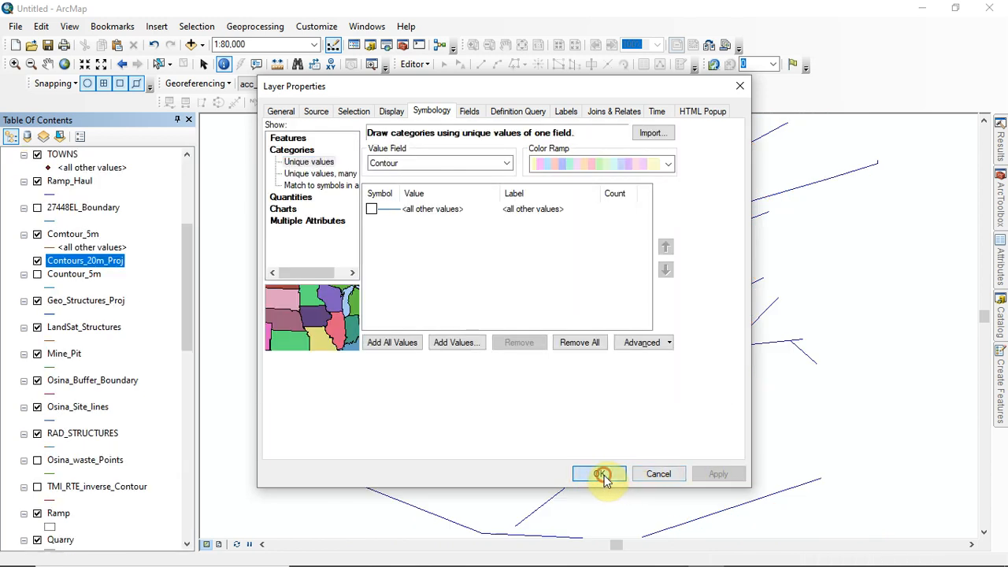
Step: Label the Contours_20m_Proj features and enable the layer's <all other values> class again
right_click(71, 265)
click(130, 412)
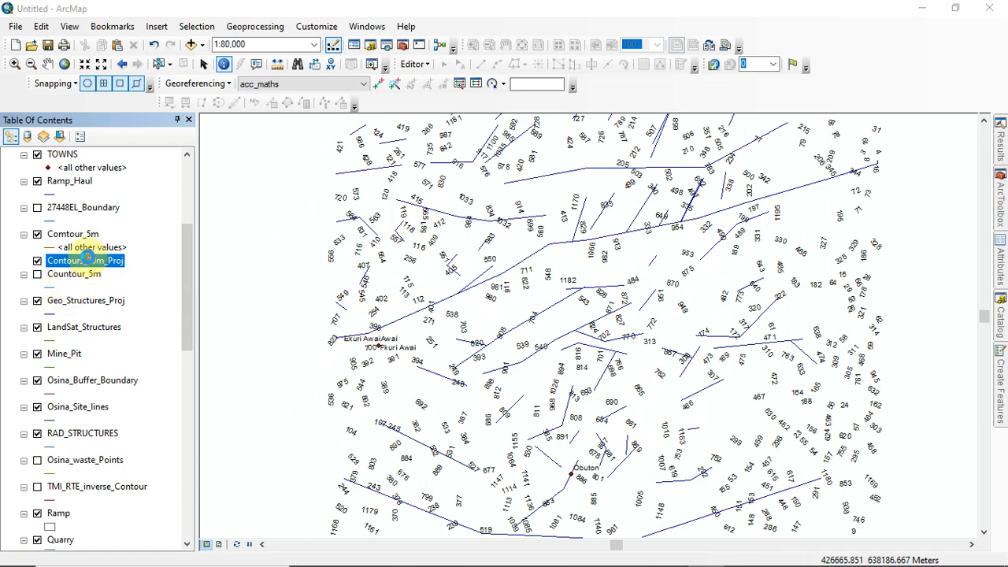
scroll(89, 257, up, 3)
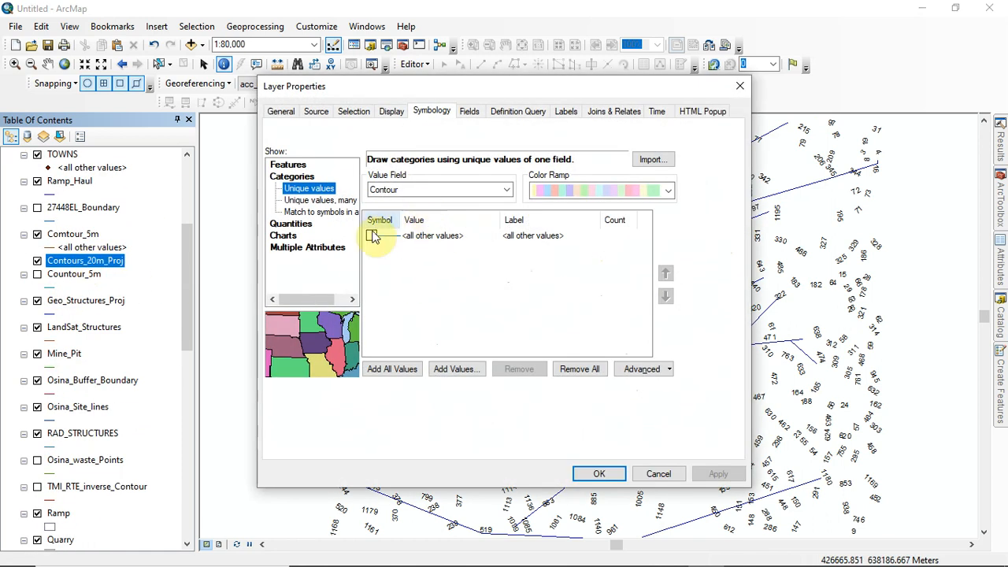
click(371, 236)
click(719, 474)
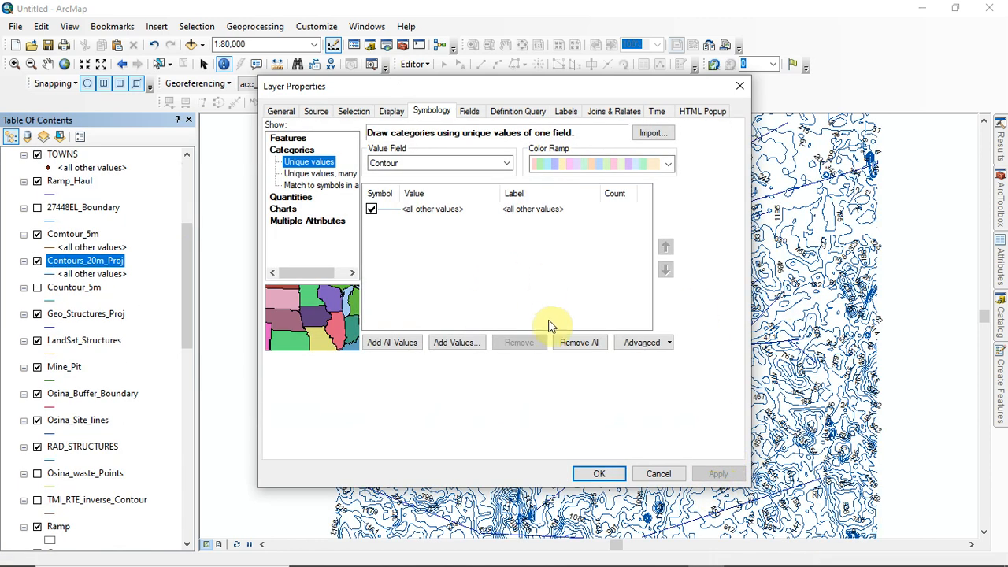
Step: Change the <all other values> symbol of Contours_20m_Proj to the Arterial Street line style and apply it
double_click(391, 211)
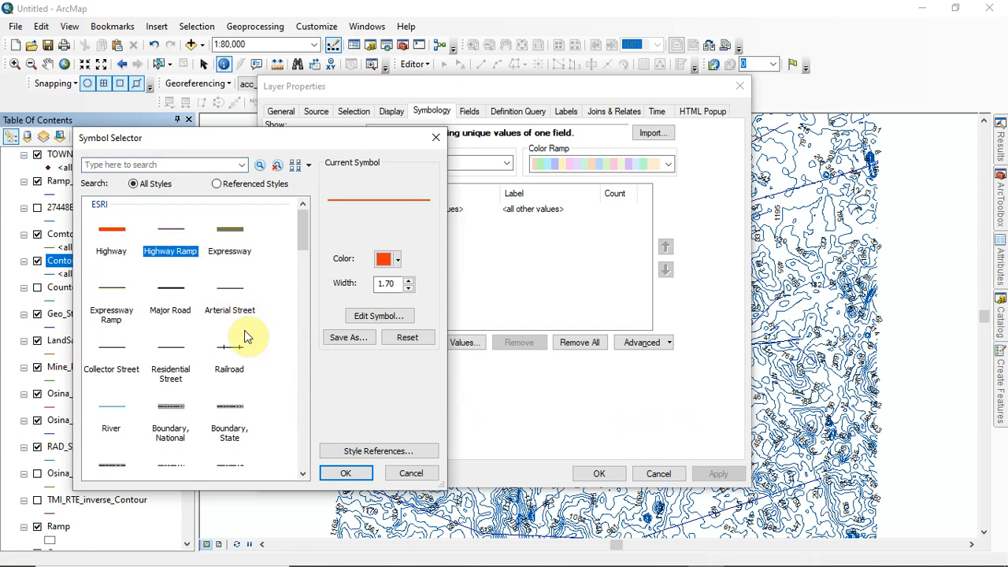
click(236, 292)
click(358, 478)
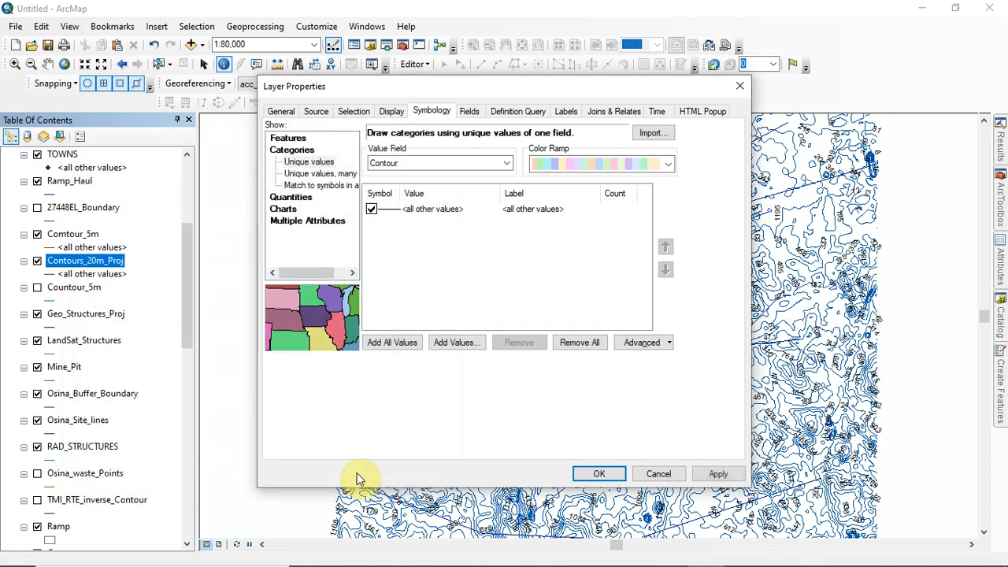
click(718, 475)
click(605, 480)
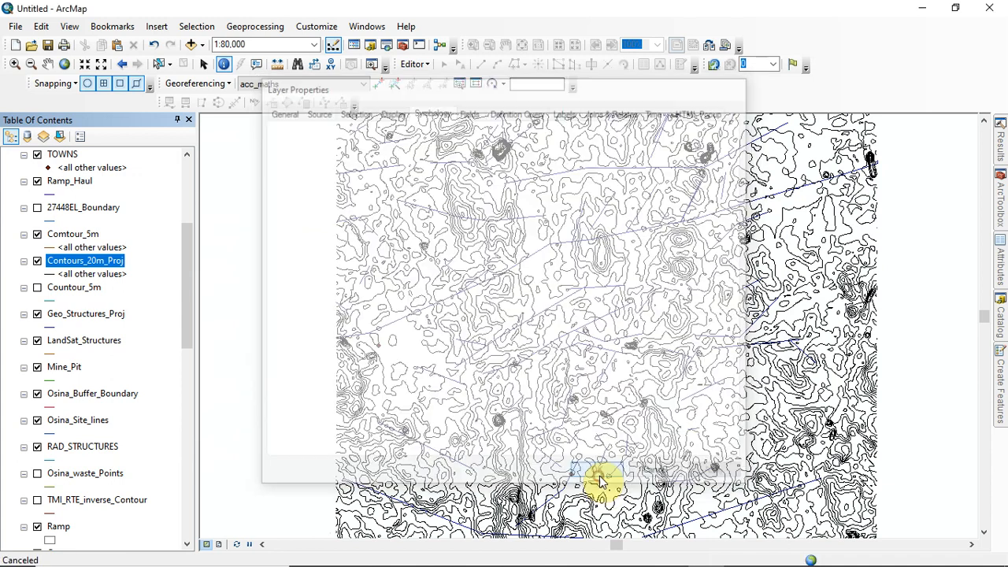
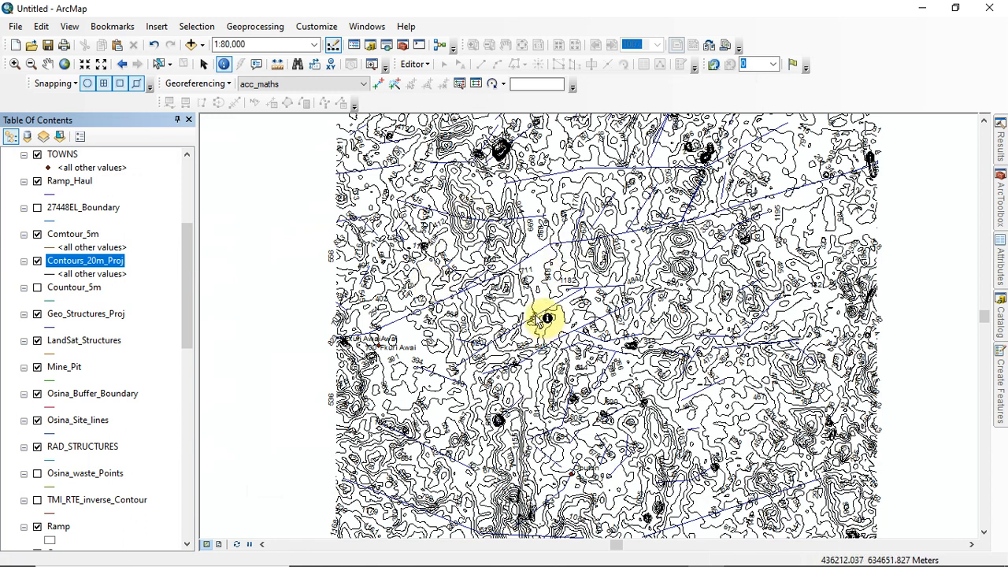
Step: Open the Catalog window, close the Identify results window and bring the Catalog up again
scroll(541, 319, down, 2)
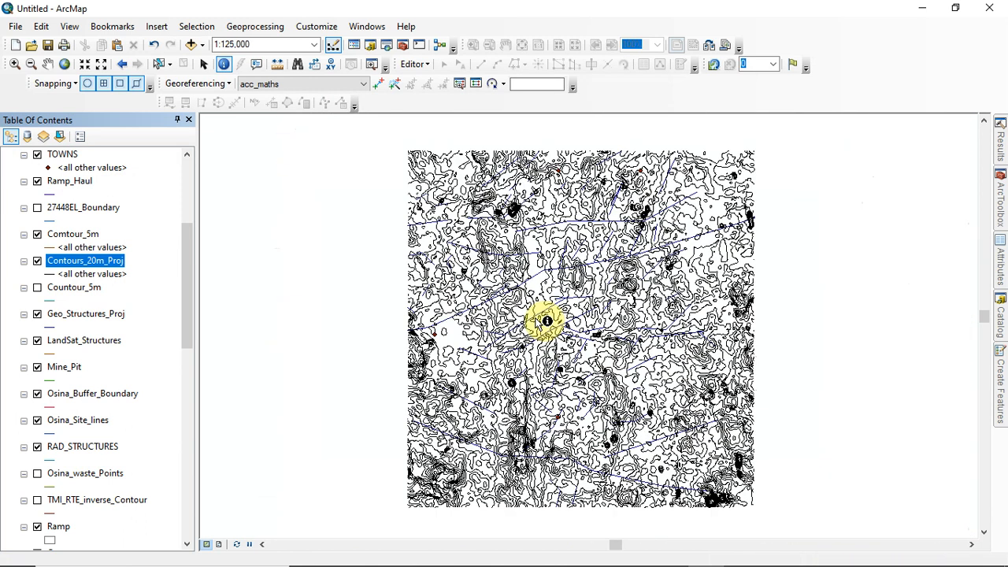
scroll(599, 226, up, 1)
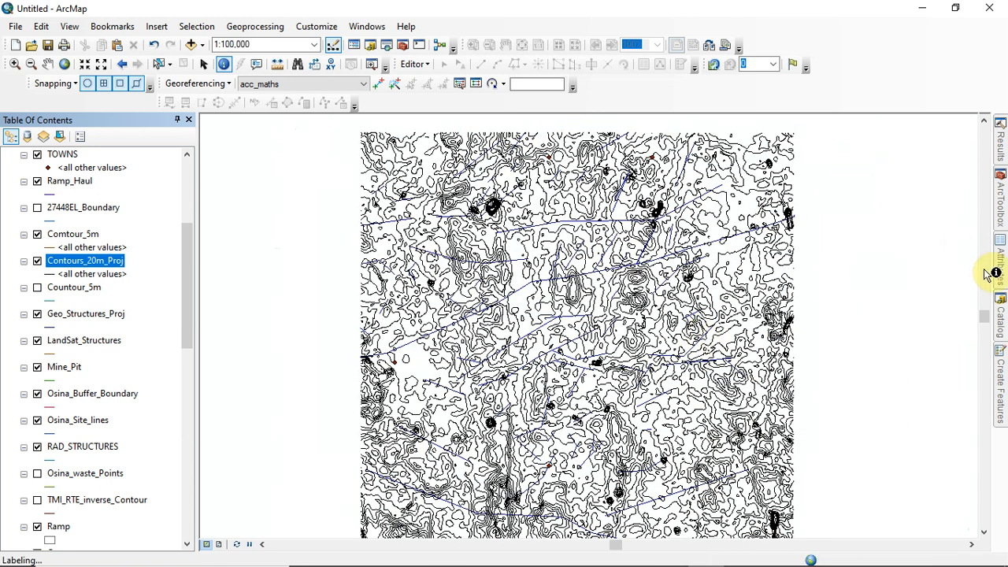
click(1003, 321)
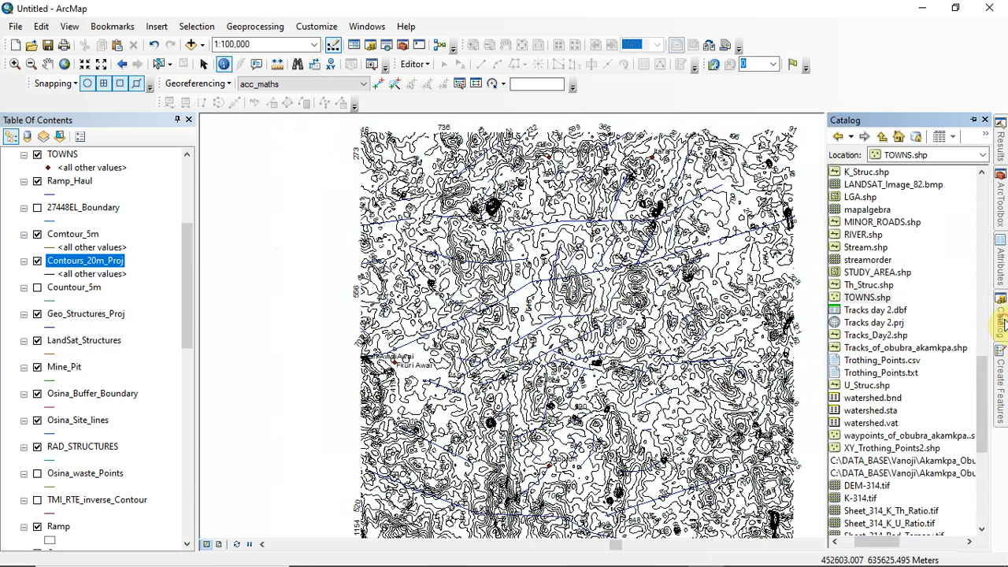
click(767, 124)
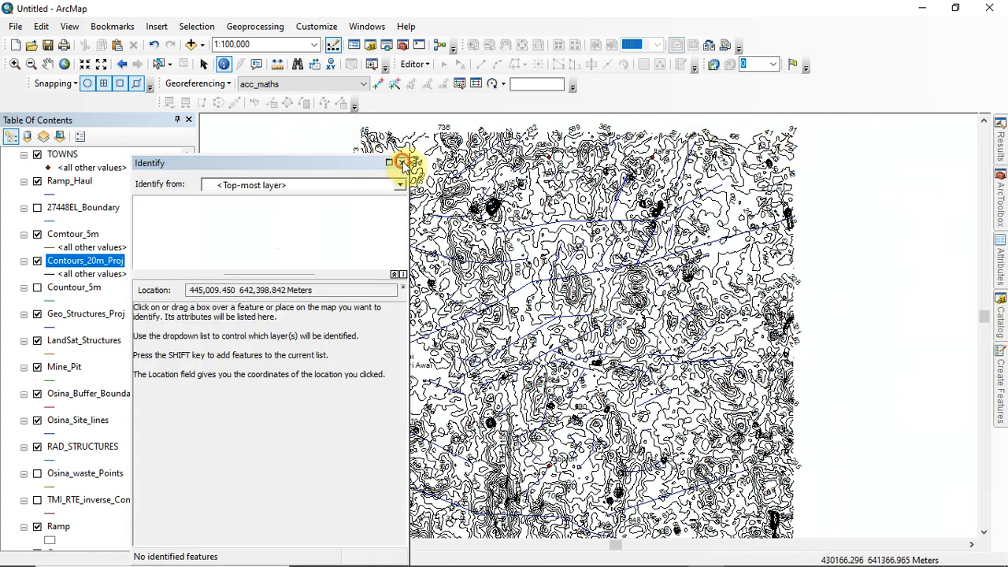
click(401, 162)
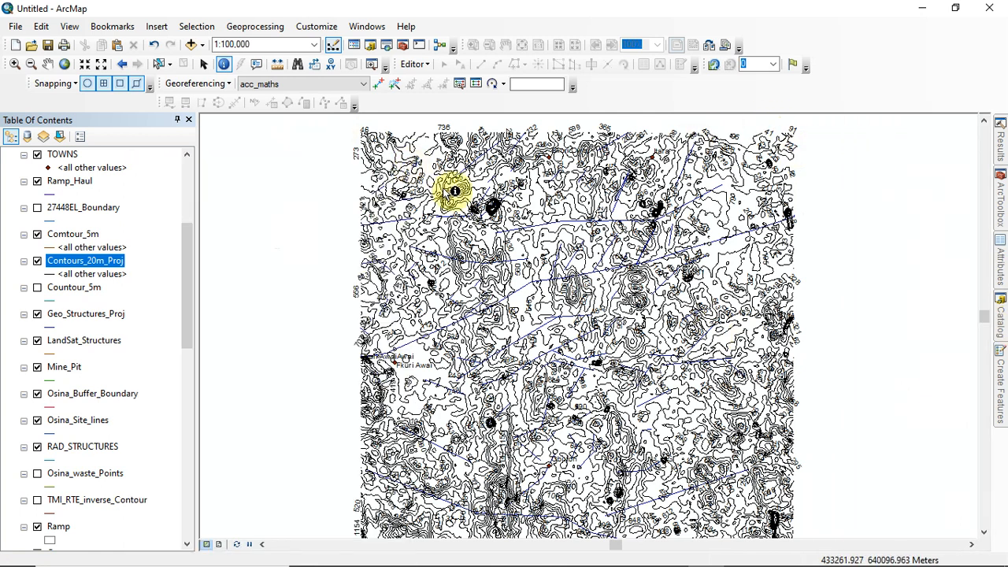
click(372, 47)
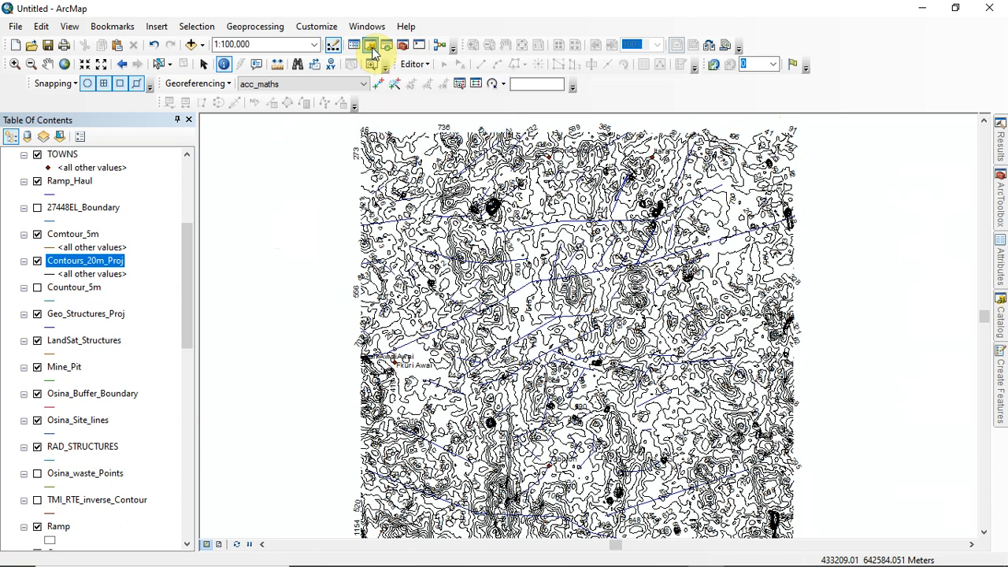
Step: Examine the folder connections and the project files listed in the Catalog
drag(981, 386, 841, 236)
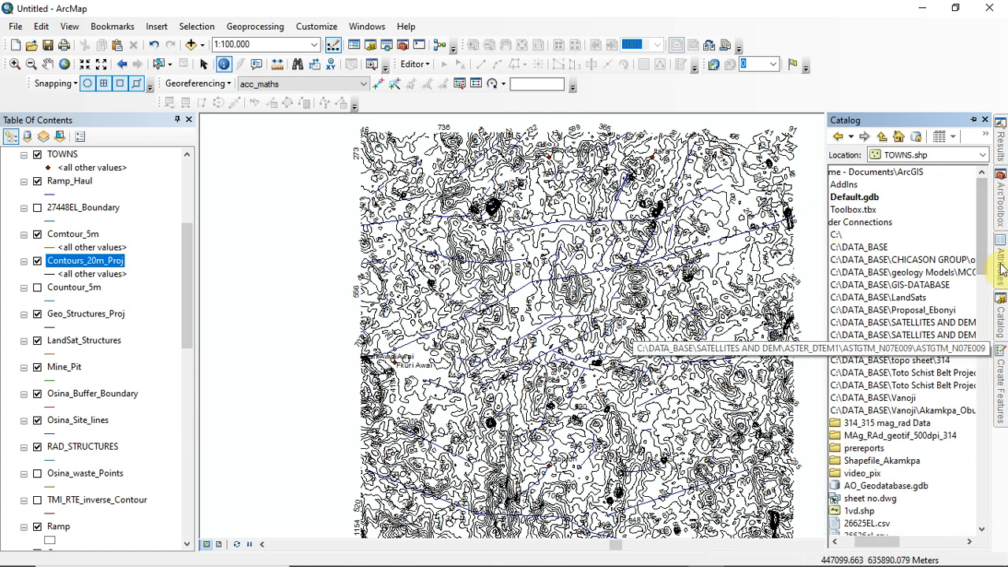
scroll(901, 349, down, 6)
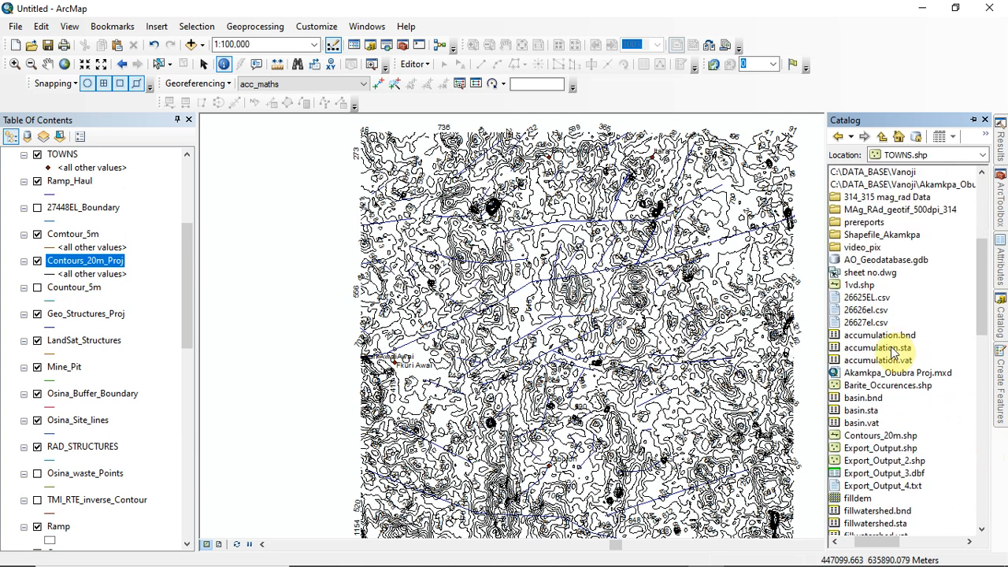
scroll(896, 346, down, 12)
scroll(893, 315, down, 7)
click(942, 197)
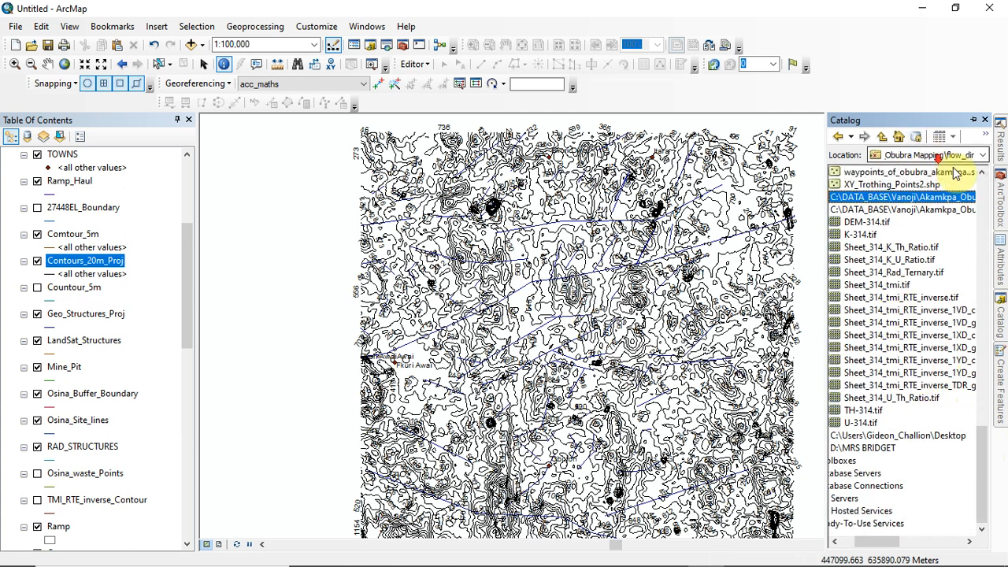
drag(990, 468, 982, 222)
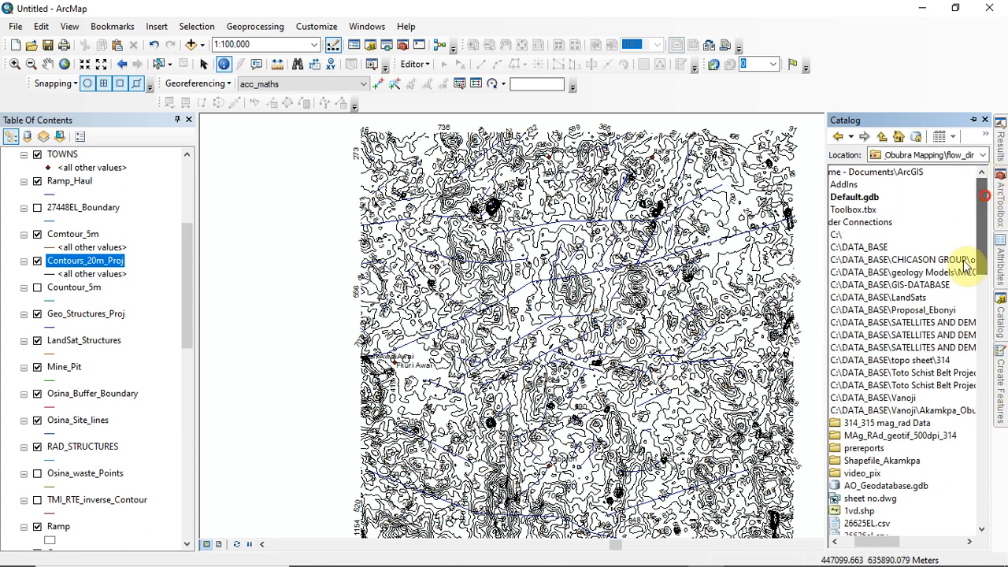
drag(885, 541, 843, 544)
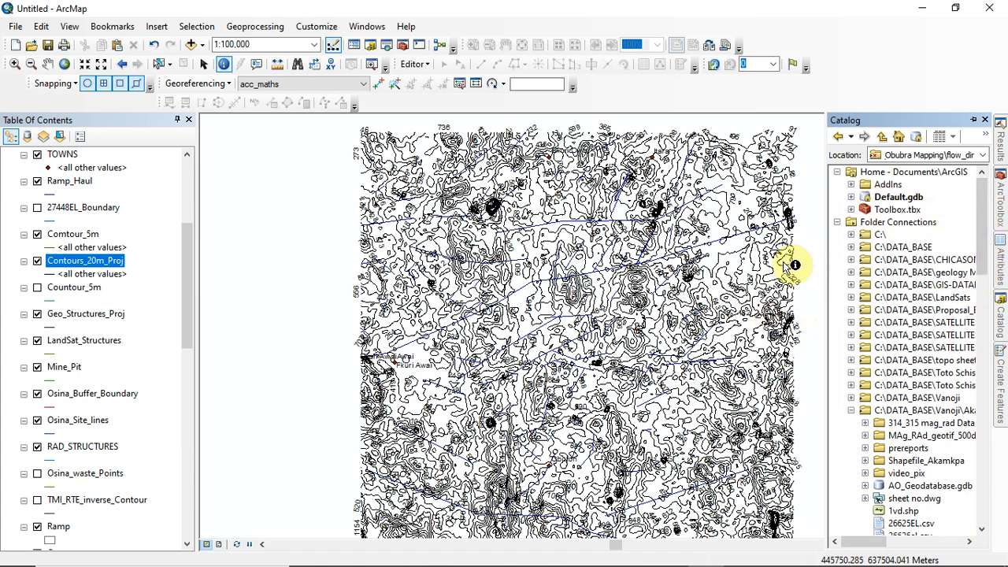
Step: Switch the map to layout view and enlarge the page around the contour map
click(47, 65)
drag(650, 378, 625, 371)
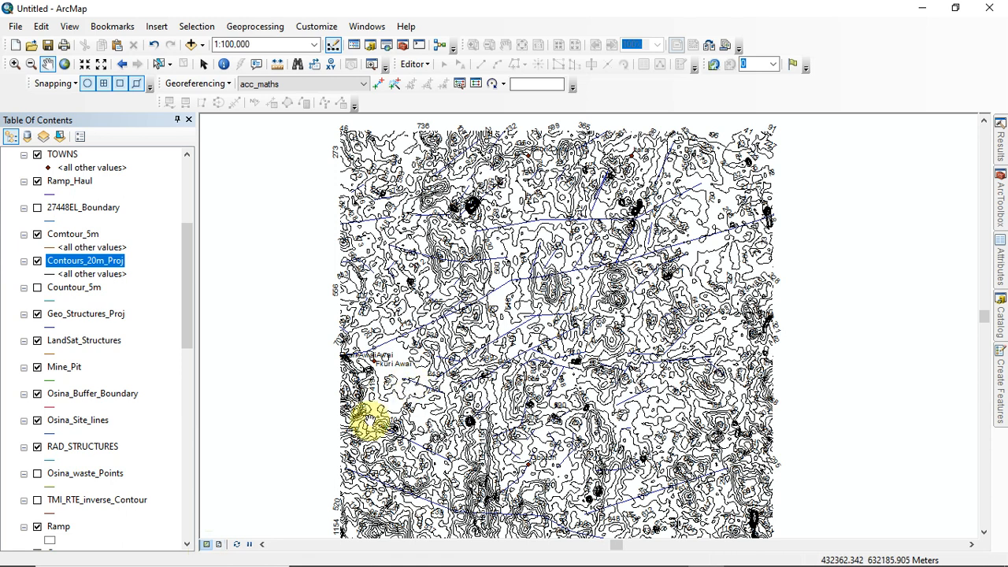
click(220, 544)
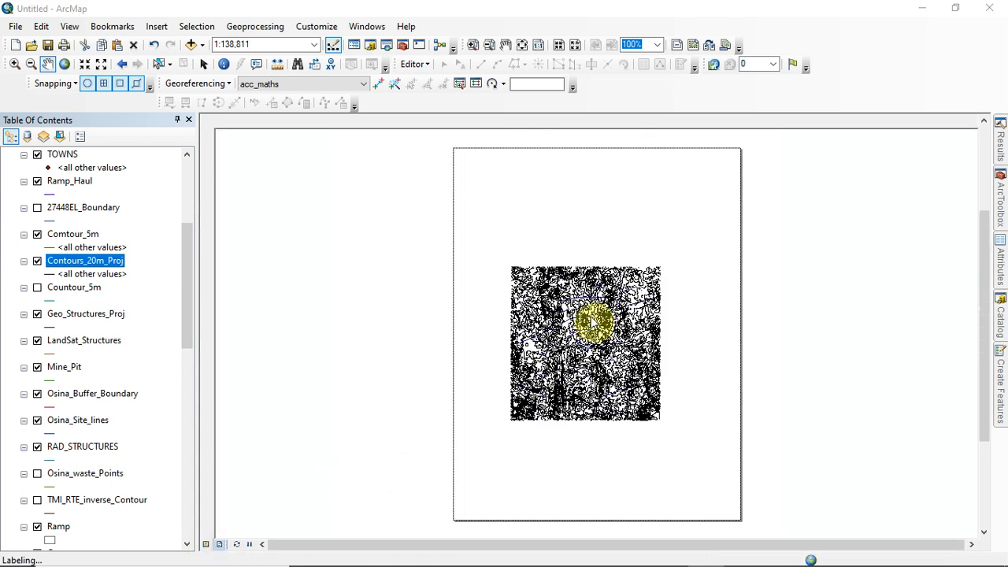
scroll(613, 317, down, 2)
scroll(612, 313, up, 6)
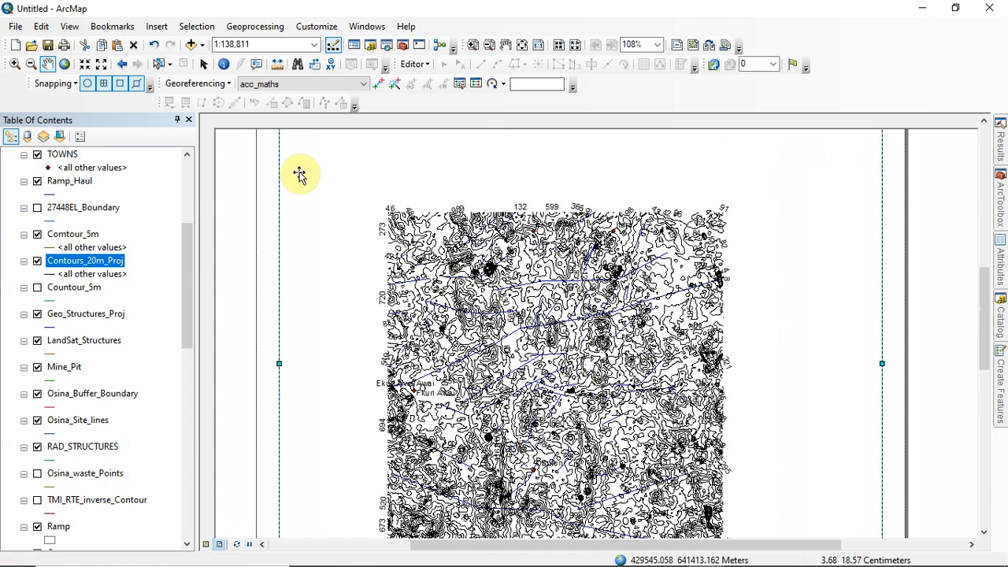
Step: Move the contour map within the layout's data frame, then compare data view with layout view, ending in layout view
click(48, 65)
drag(602, 360, 605, 300)
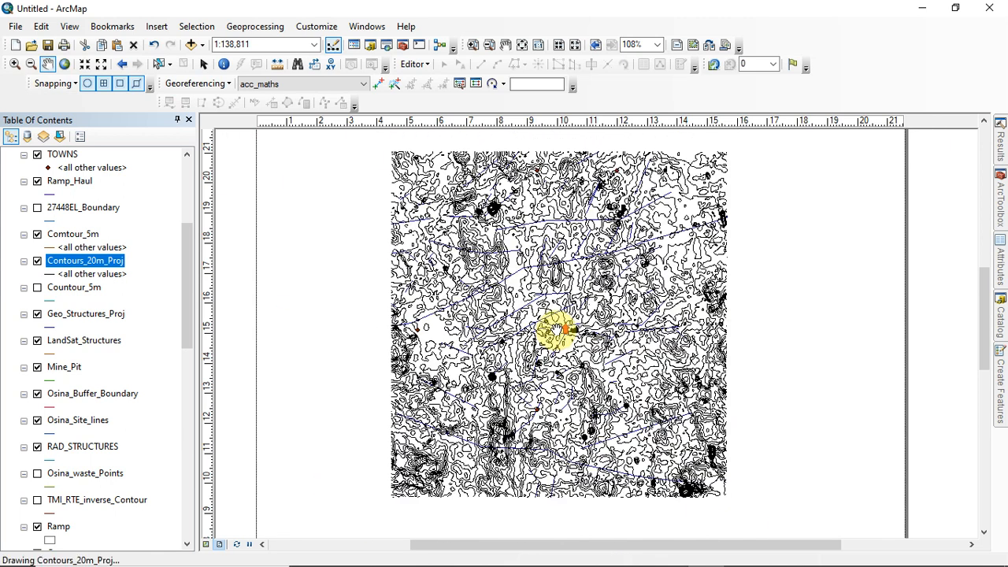
click(205, 544)
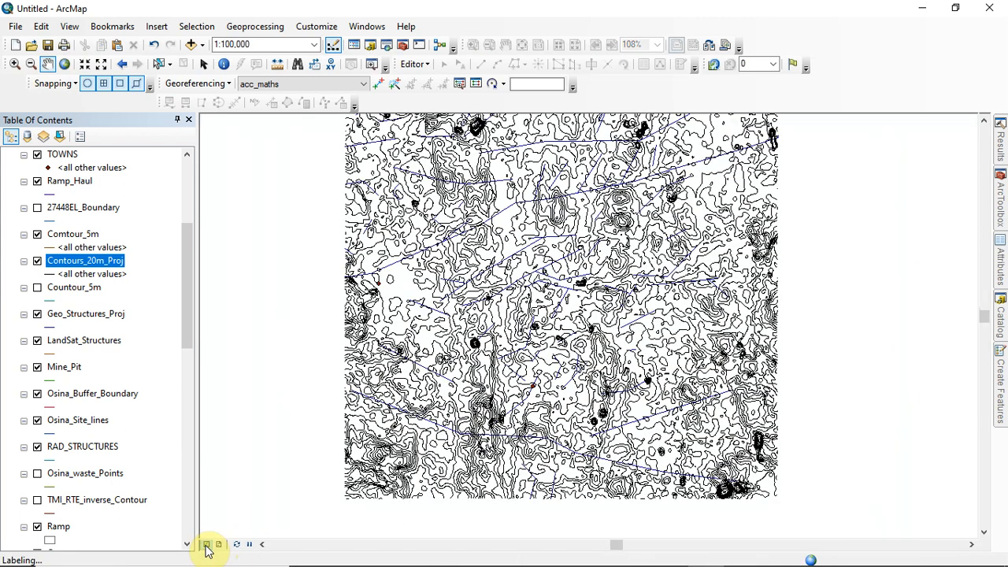
click(219, 544)
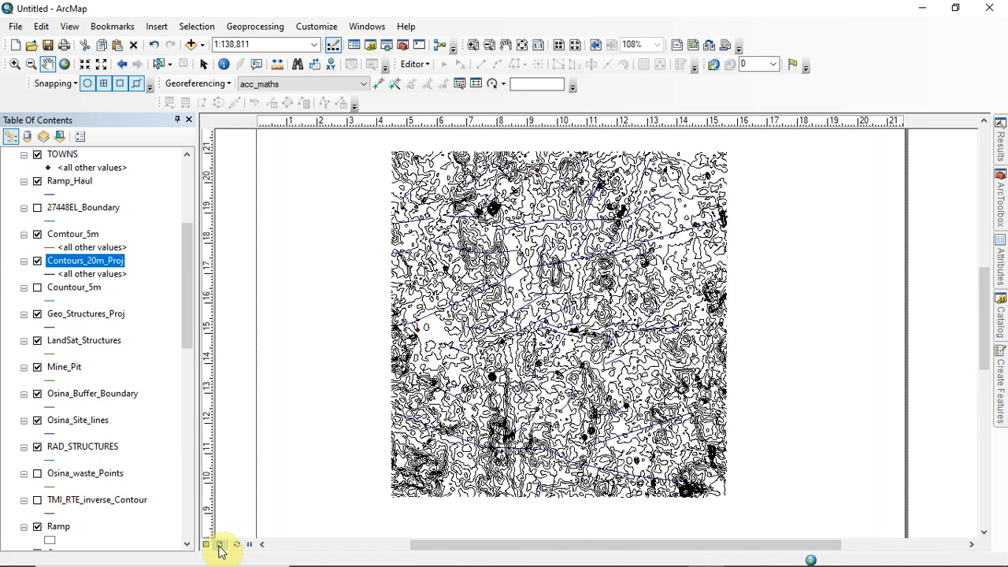